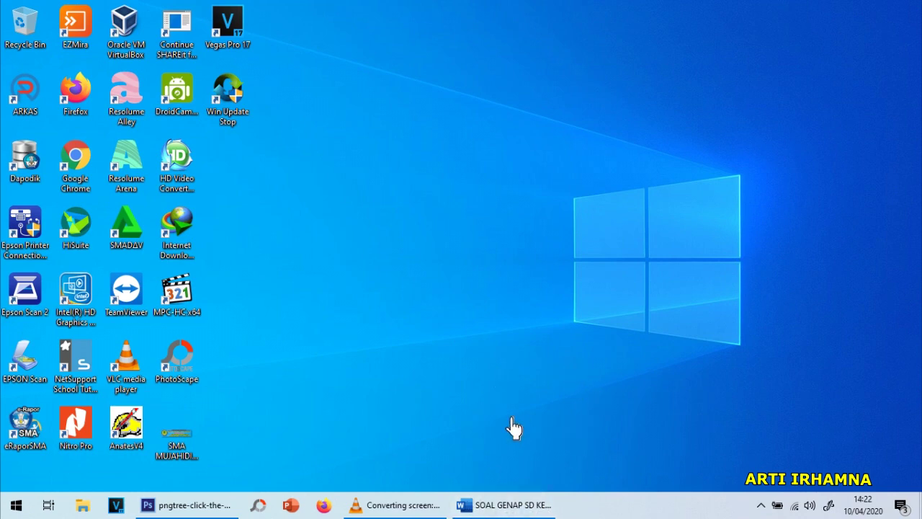
# - Switch to the Word document SOAL GENAP SD KELAS 6 2020 DARING1 and examine its first questions, highlighting the answer options of question 1
pyautogui.click(504, 504)
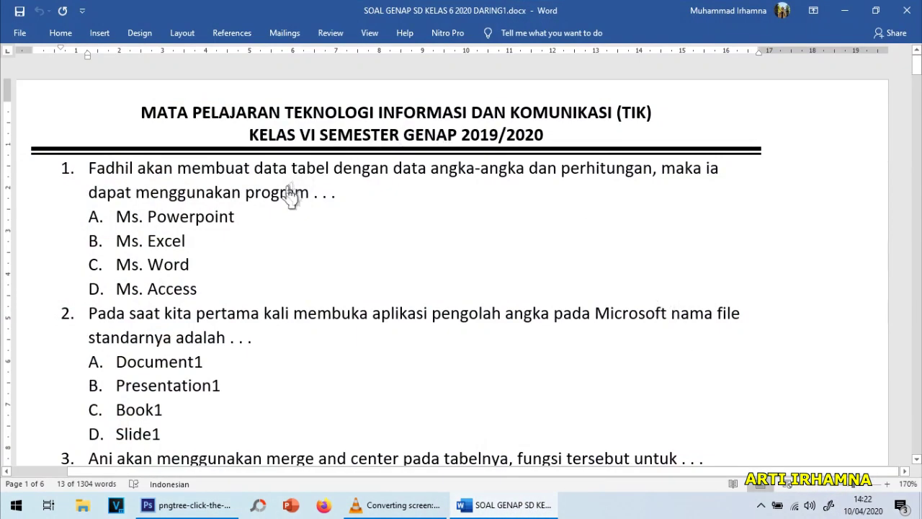
pyautogui.scroll(-8, 377, 201)
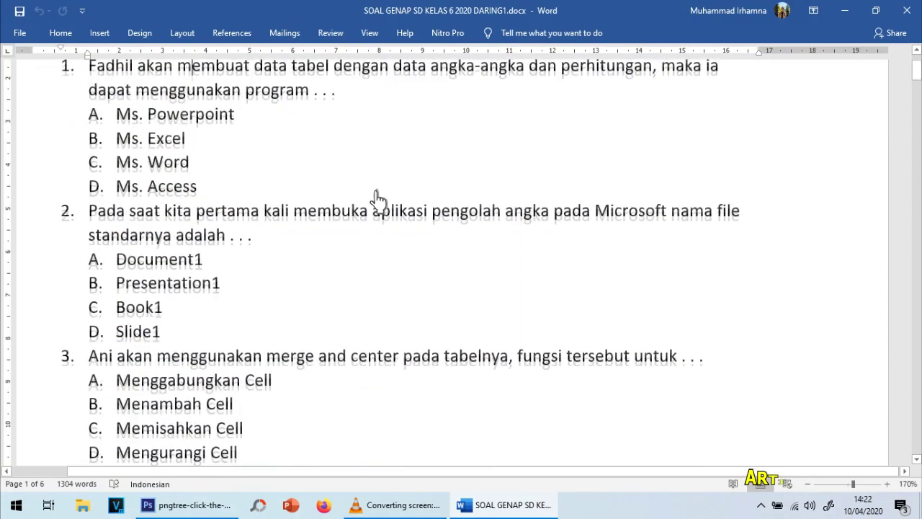
pyautogui.scroll(10, 378, 201)
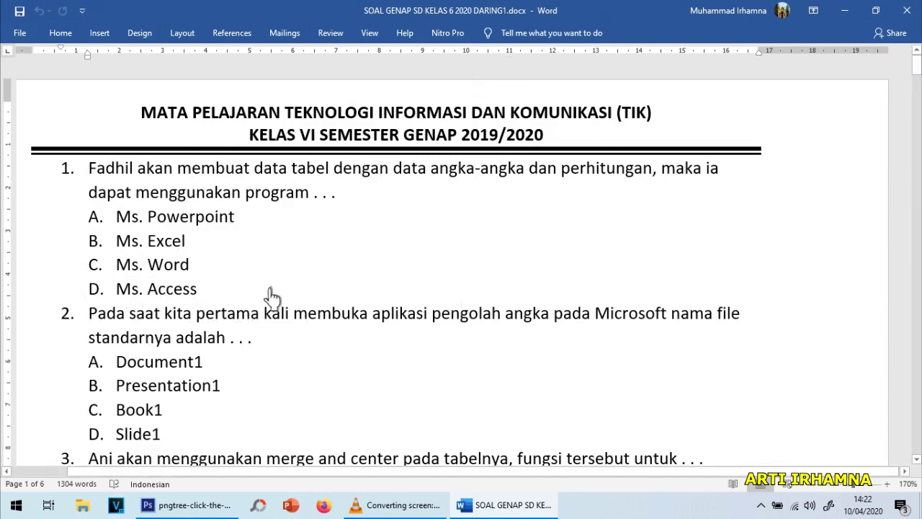
pyautogui.scroll(-12, 272, 296)
pyautogui.scroll(-3, 273, 295)
pyautogui.scroll(15, 272, 295)
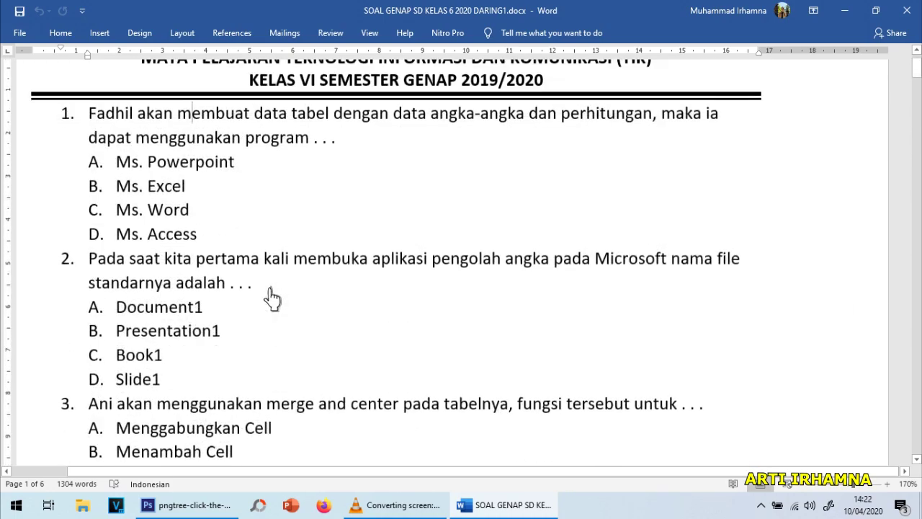
pyautogui.scroll(1, 272, 295)
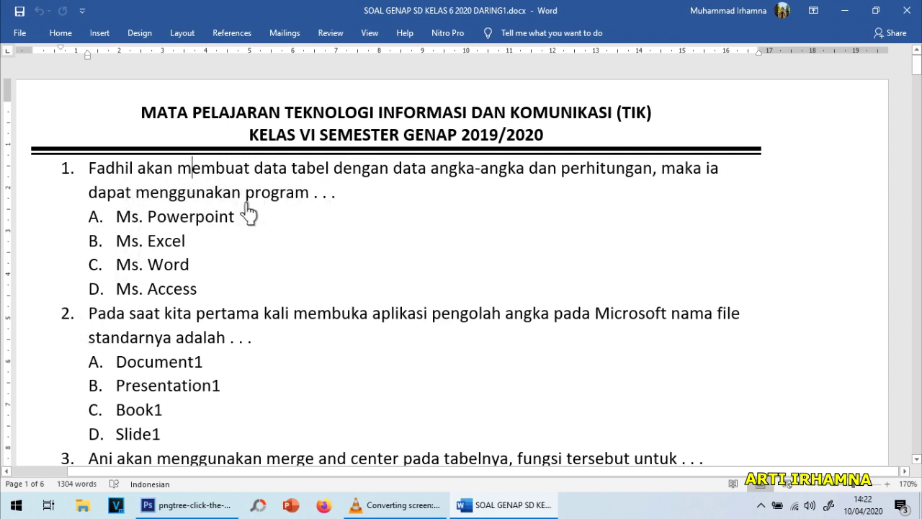
pyautogui.click(116, 216)
pyautogui.keyDown('shift'); pyautogui.click(197, 288); pyautogui.keyUp('shift')
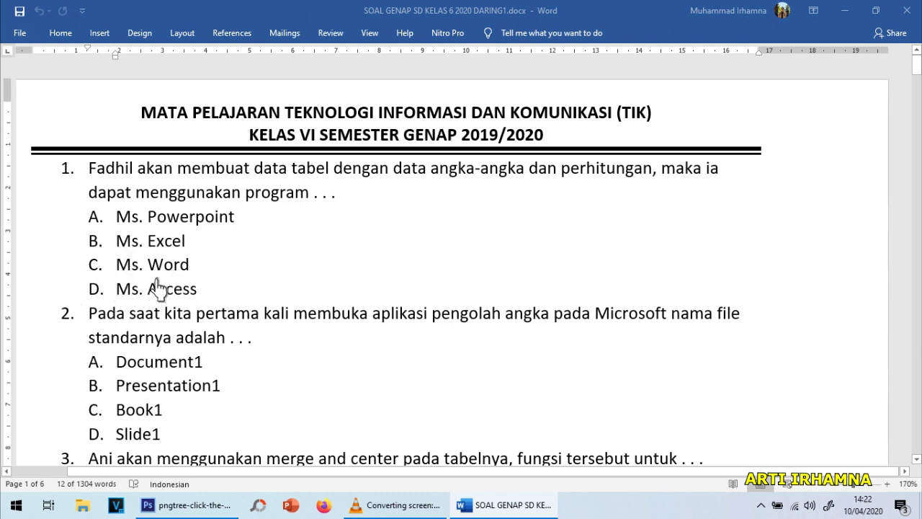
pyautogui.click(222, 299)
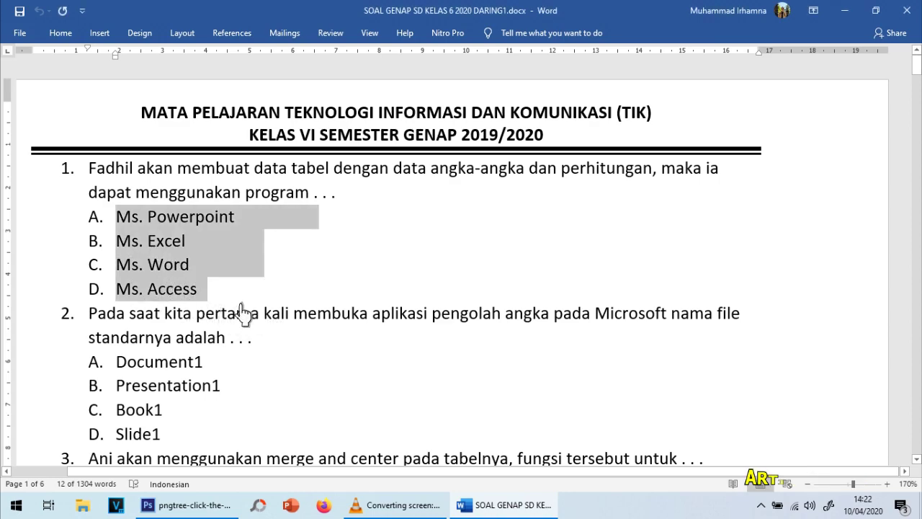
# - Read through the multiple-choice questions and answer options from question 1 to question 10 in the exam document
pyautogui.scroll(-2, 245, 312)
pyautogui.scroll(-7, 245, 311)
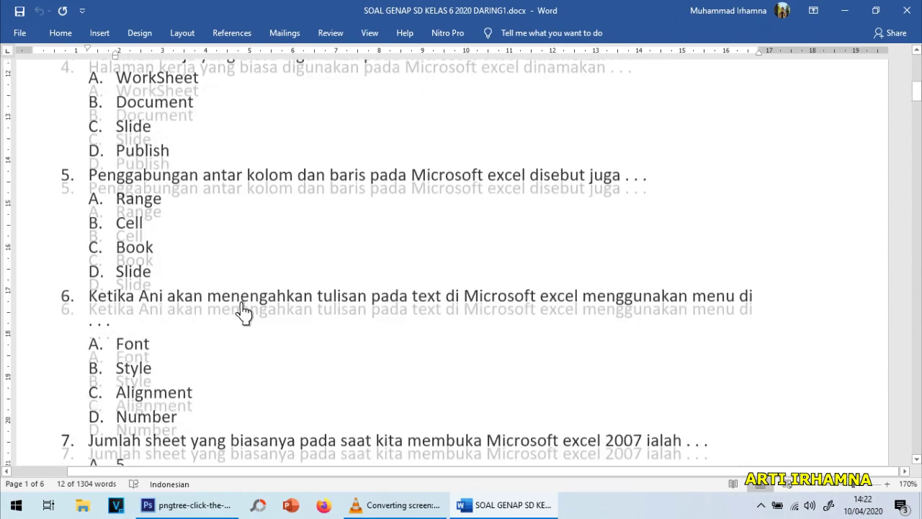
pyautogui.scroll(-2, 256, 323)
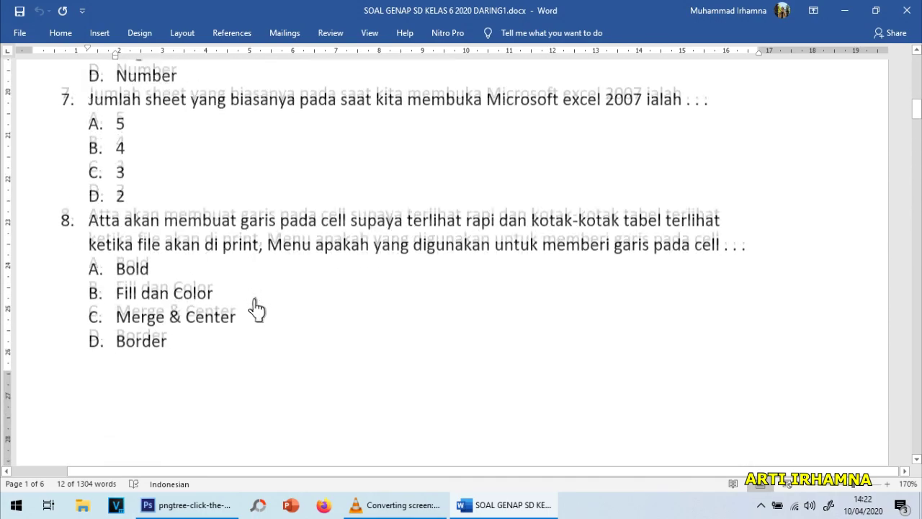
pyautogui.click(254, 294)
pyautogui.scroll(-7, 349, 309)
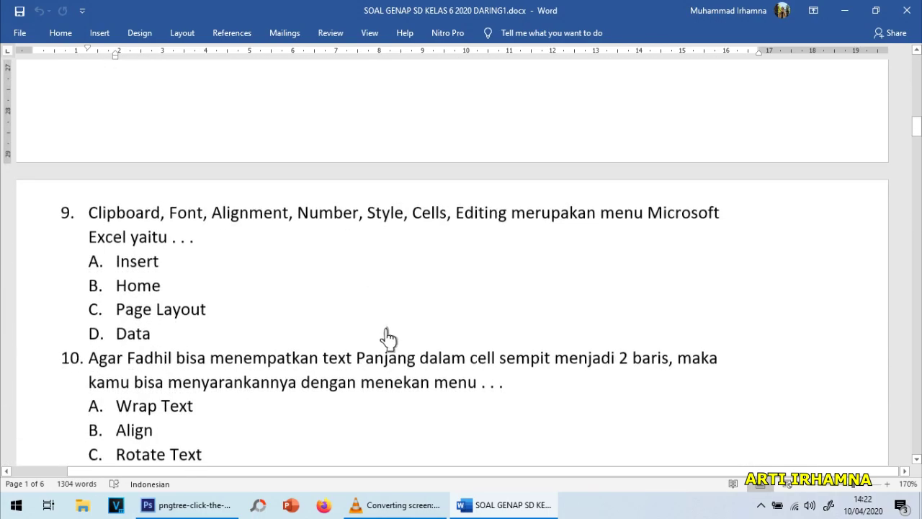
pyautogui.scroll(15, 382, 322)
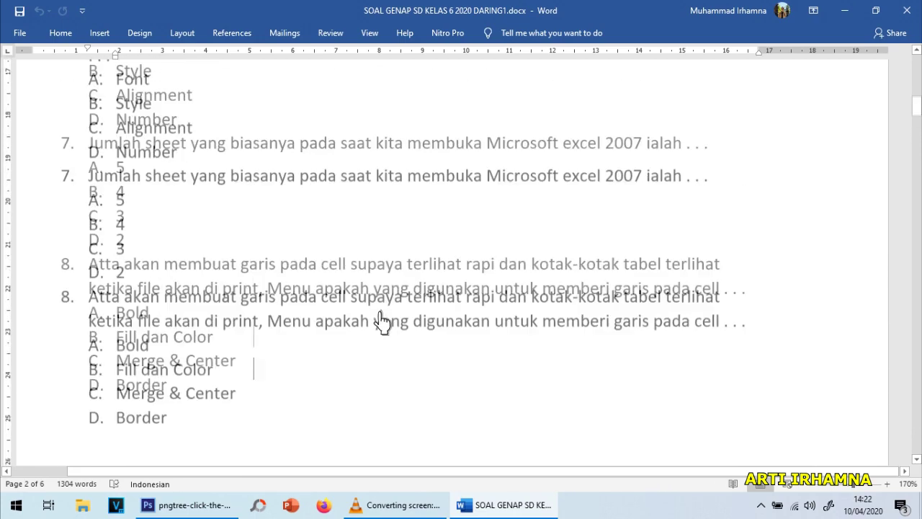
pyautogui.scroll(2, 382, 322)
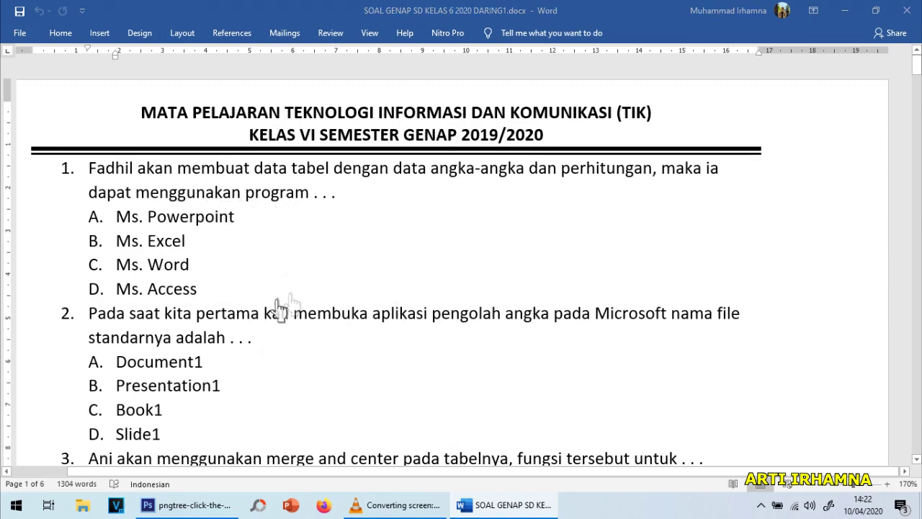
pyautogui.scroll(-7, 344, 337)
pyautogui.scroll(-5, 342, 338)
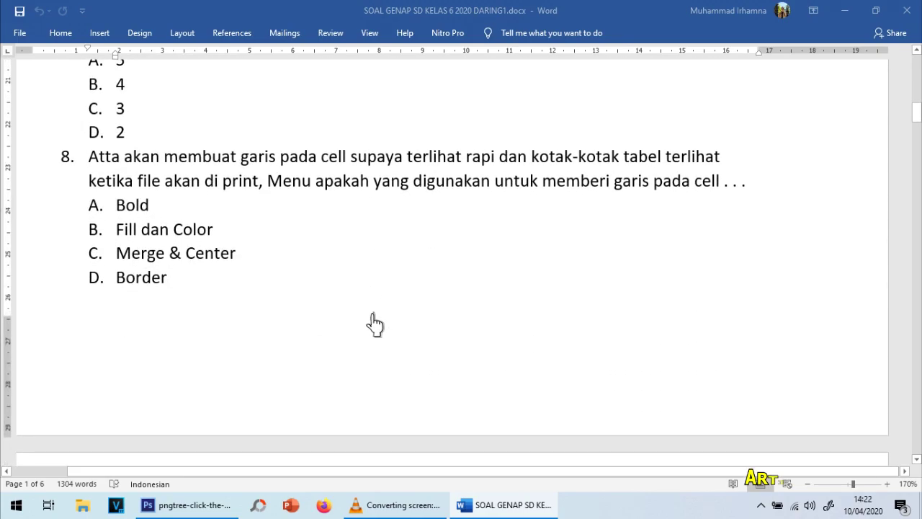
pyautogui.scroll(-4, 377, 312)
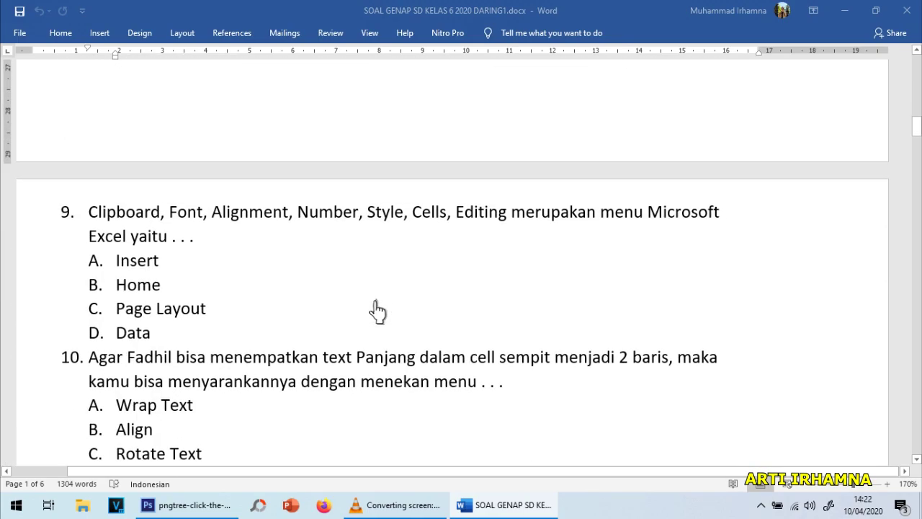
pyautogui.scroll(-2, 376, 311)
pyautogui.scroll(9, 376, 312)
pyautogui.scroll(10, 376, 310)
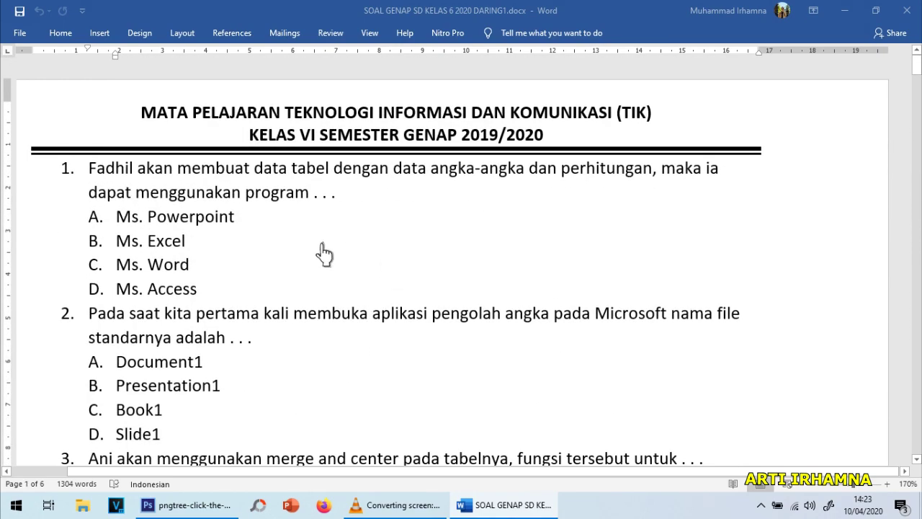
pyautogui.scroll(-3, 377, 249)
pyautogui.scroll(3, 377, 249)
pyautogui.click(369, 216)
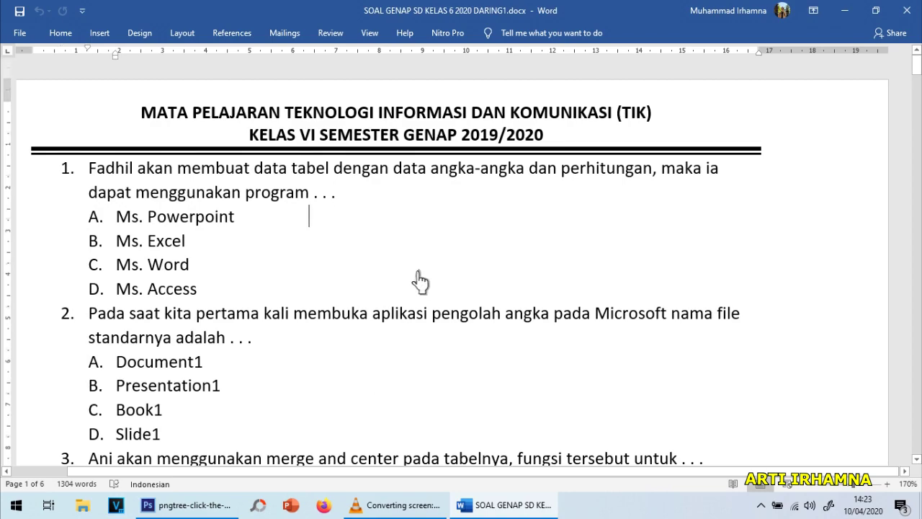
# - Minimize the exam document, launch Google Chrome and check which Google account is signed in
pyautogui.click(845, 11)
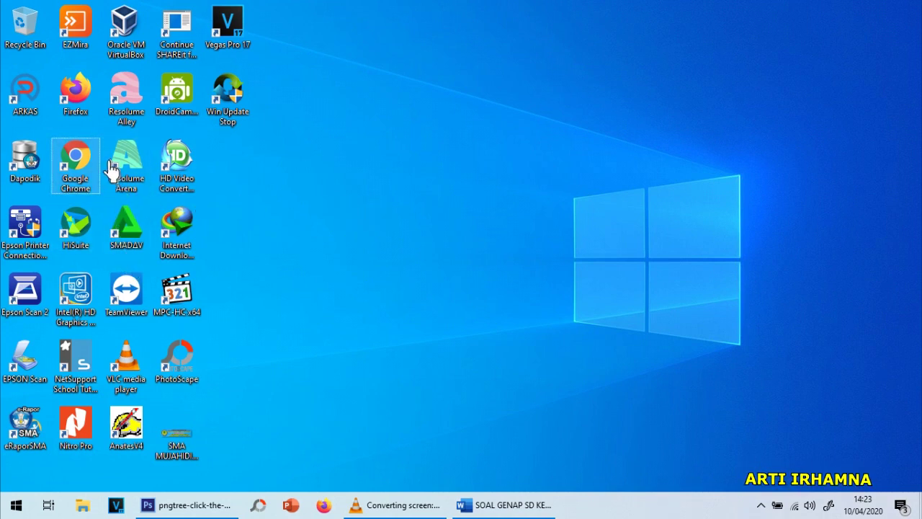
pyautogui.doubleClick(76, 162)
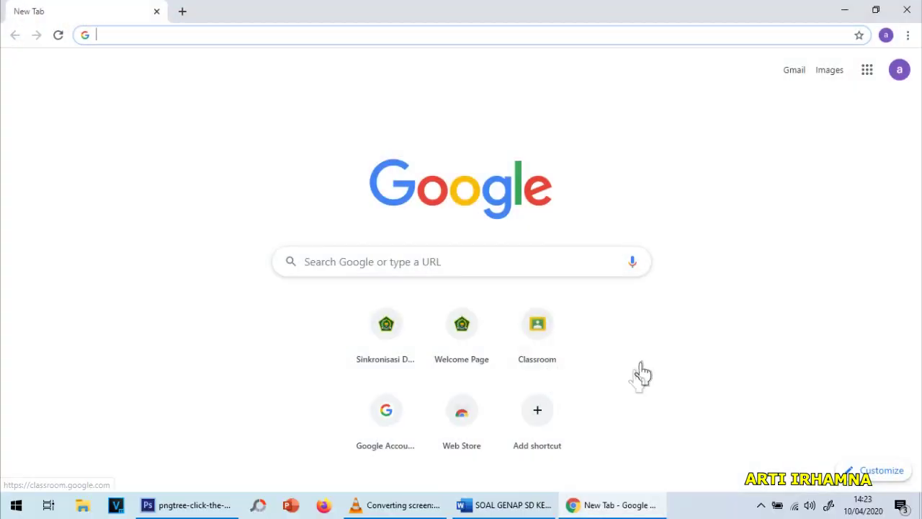
pyautogui.click(350, 272)
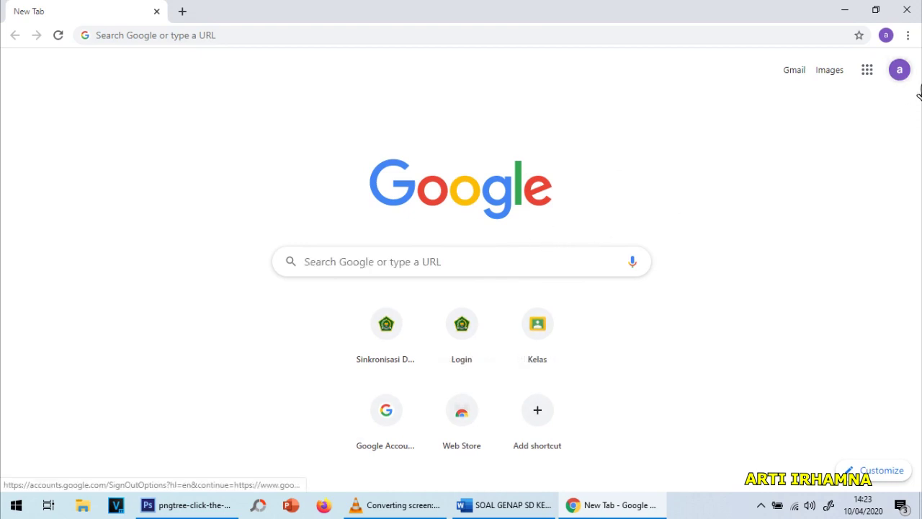
pyautogui.click(899, 70)
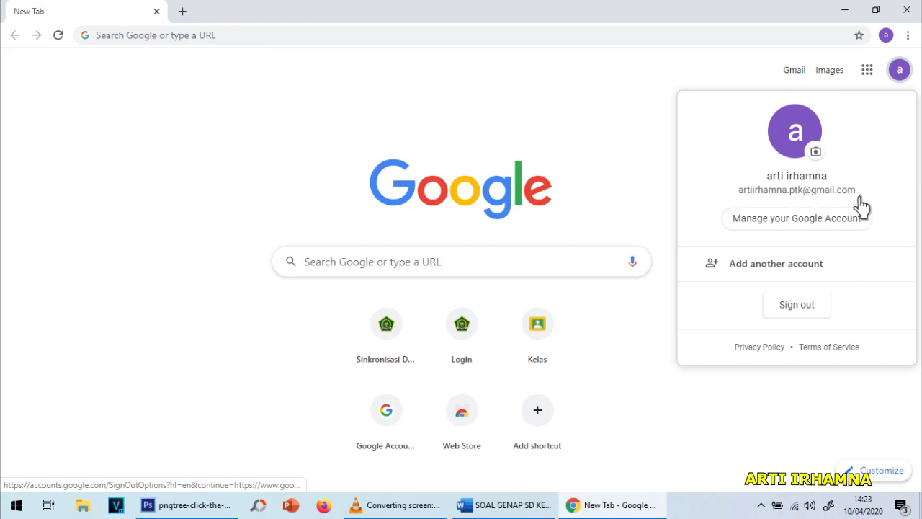
# - Search Google for "formulir google" and open the result "Google Formulir - buat dan analisis survei, gratis."
pyautogui.click(533, 271)
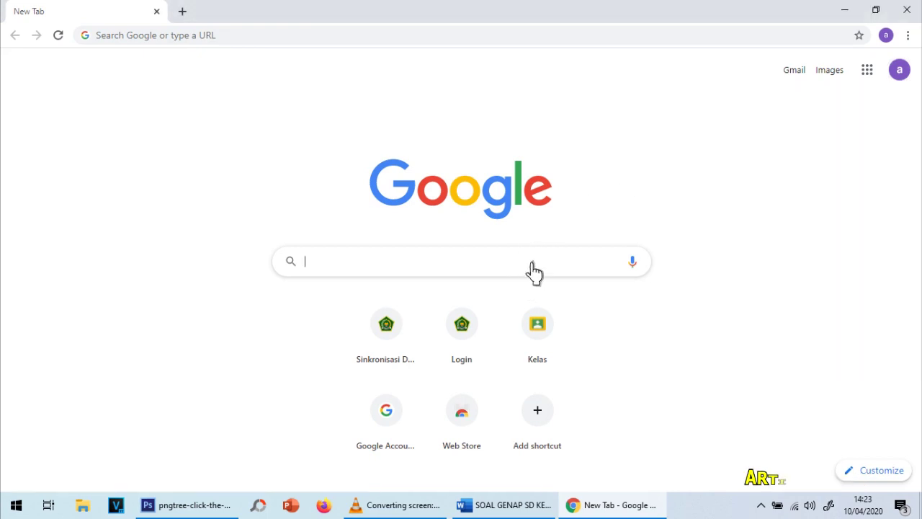
pyautogui.write('FORMULIR')
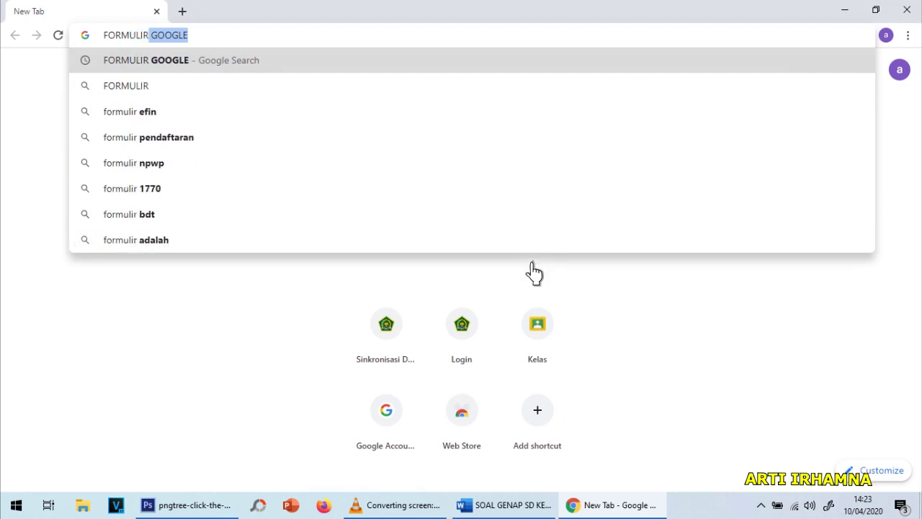
pyautogui.write(' GPP')
pyautogui.press('BackSpace')
pyautogui.press('BackSpace')
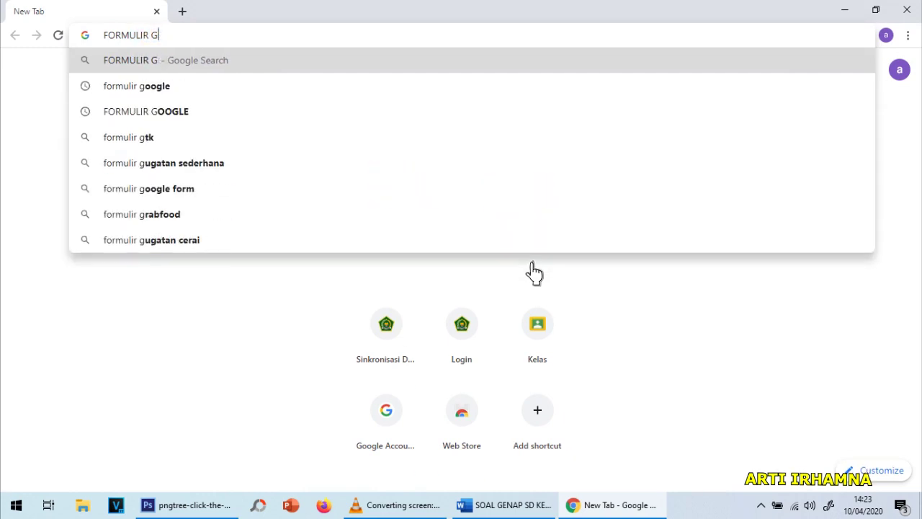
pyautogui.press('Down')
pyautogui.press('Return')
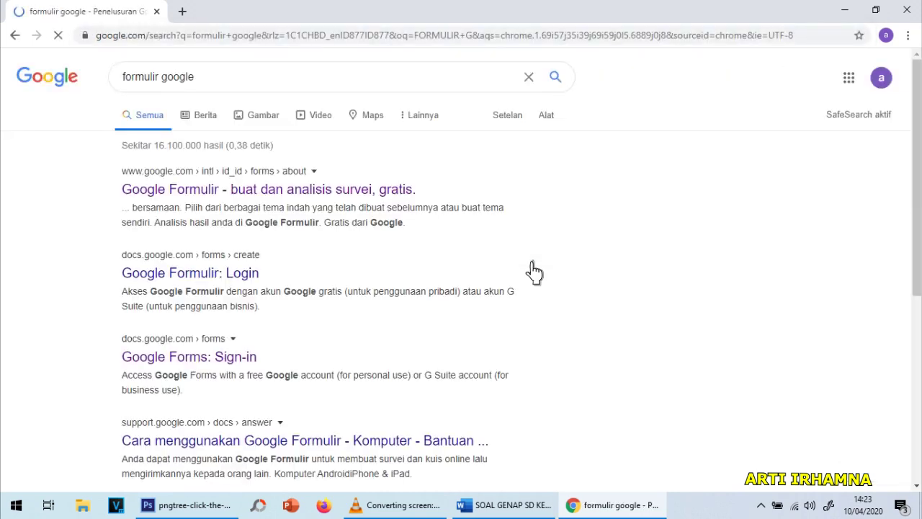
pyautogui.click(186, 193)
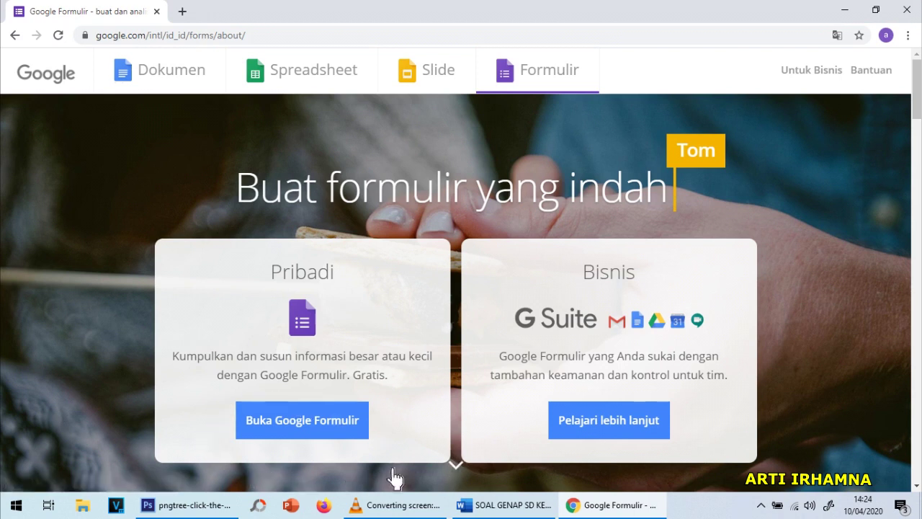
# - Open the personal version of Google Formulir and create a new blank form (Kosong)
pyautogui.click(360, 436)
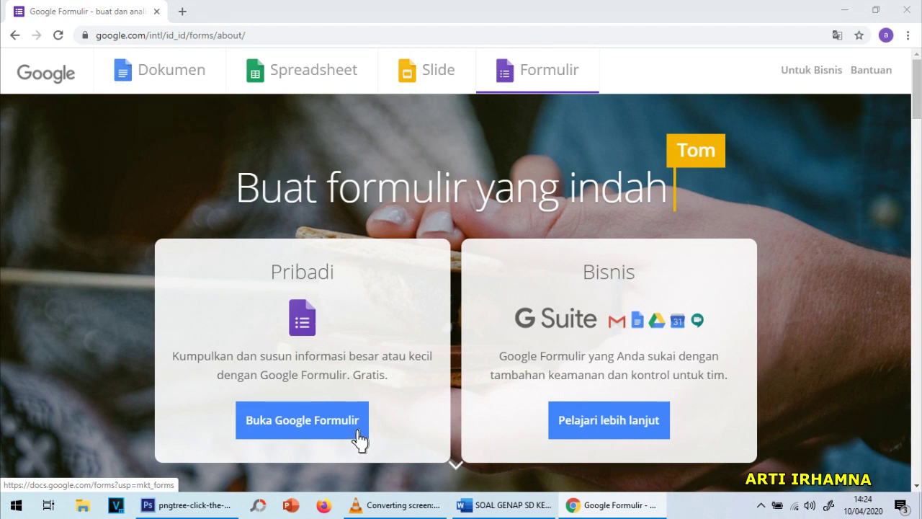
pyautogui.click(360, 436)
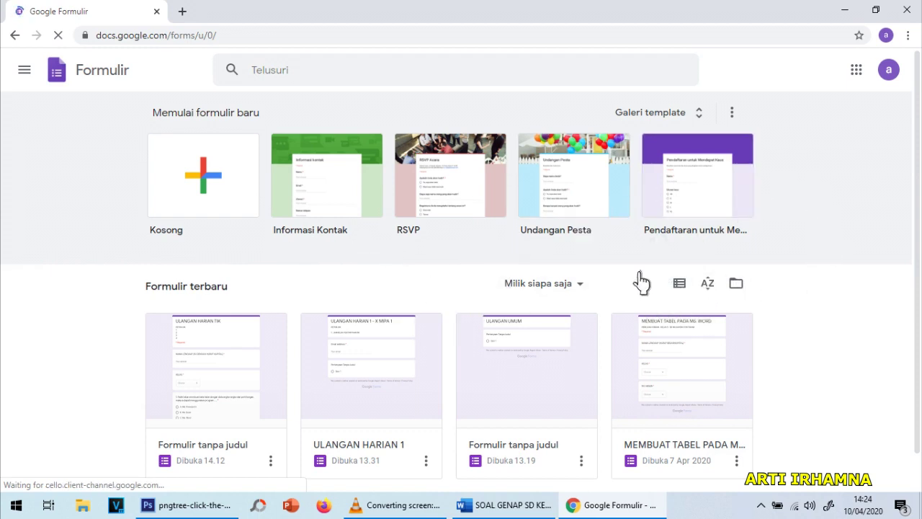
pyautogui.scroll(-1, 576, 368)
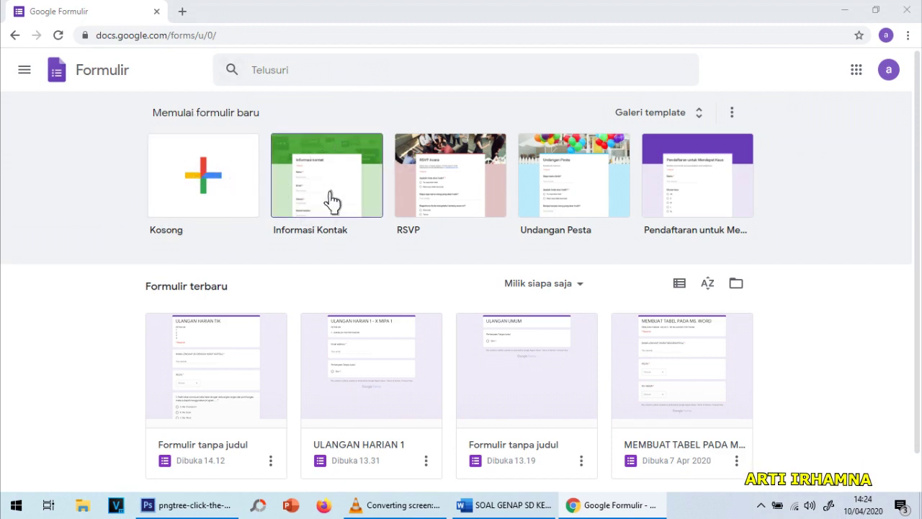
pyautogui.click(207, 229)
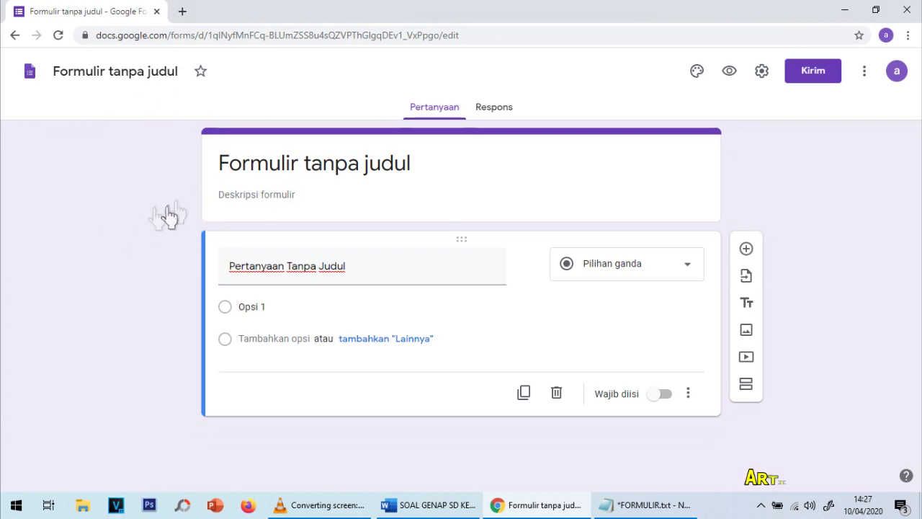
# - Rename the untitled form as "ULANGAN HARIAN 1" and apply the same name to its heading
pyautogui.click(103, 83)
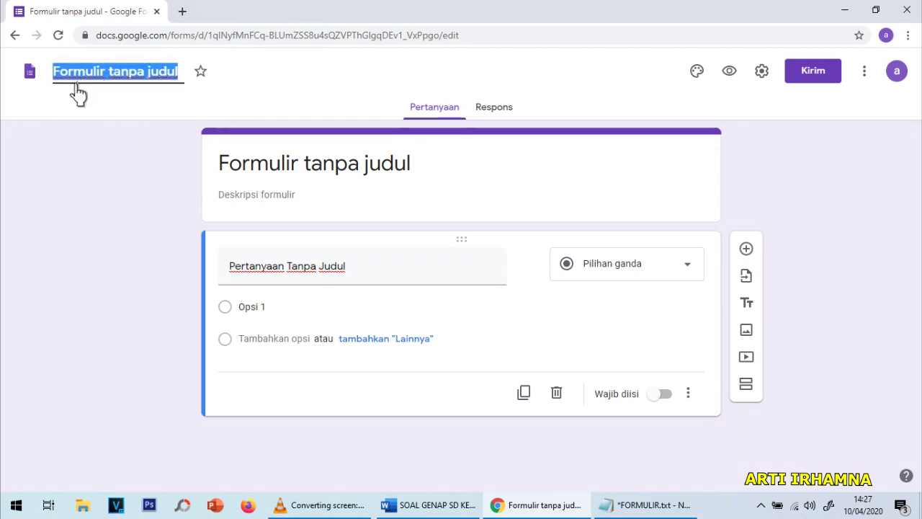
pyautogui.write('ULAN')
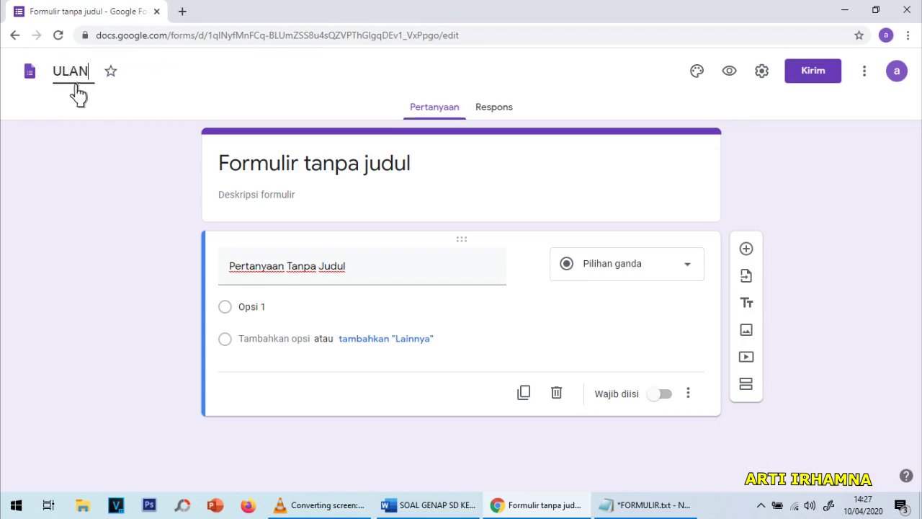
pyautogui.write('GAN HARIAN 1')
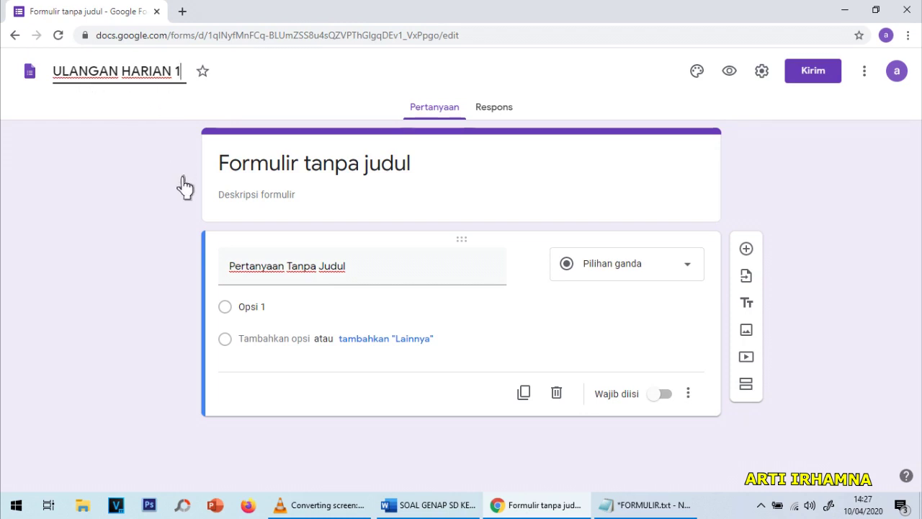
pyautogui.click(403, 240)
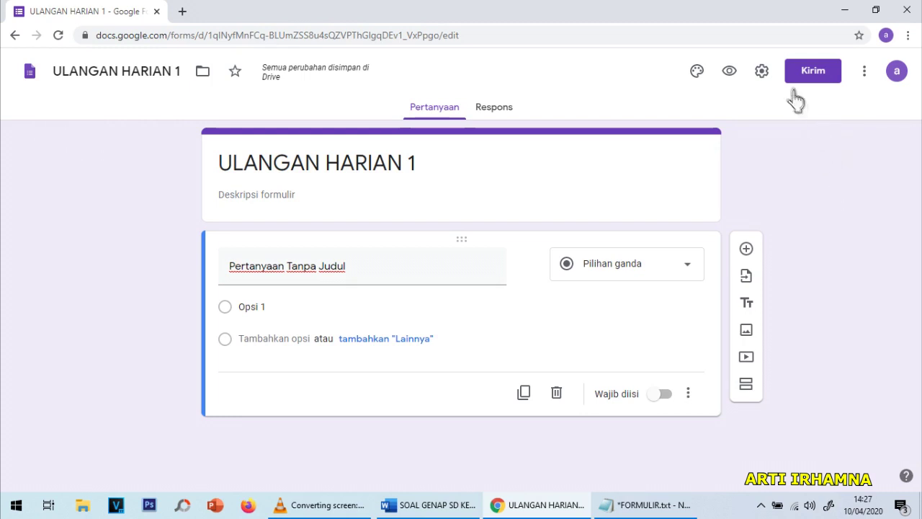
# - Turn the form into a quiz (Jadikan ini sebagai kuis) in its settings
pyautogui.click(761, 70)
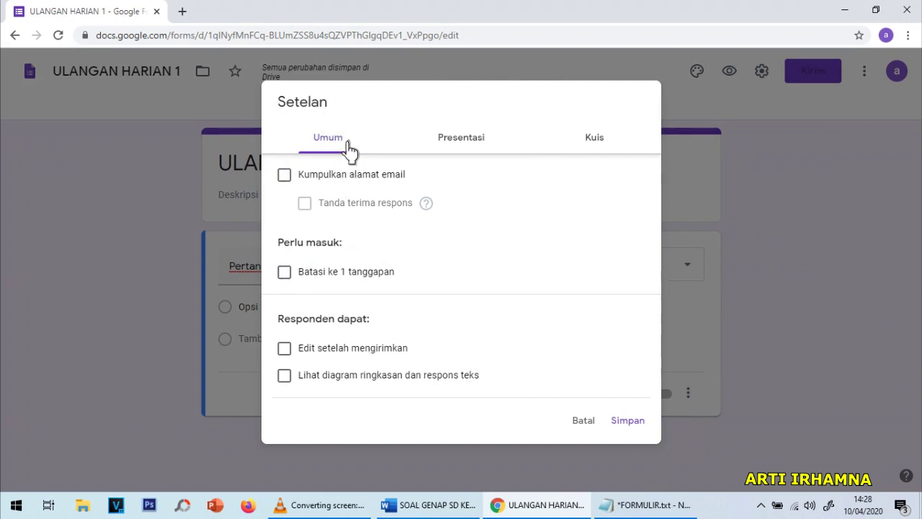
pyautogui.click(447, 152)
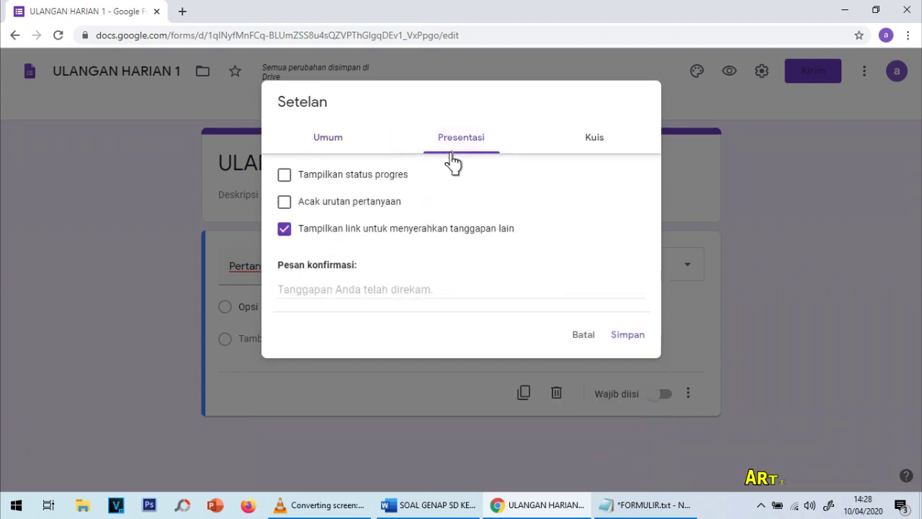
pyautogui.click(598, 148)
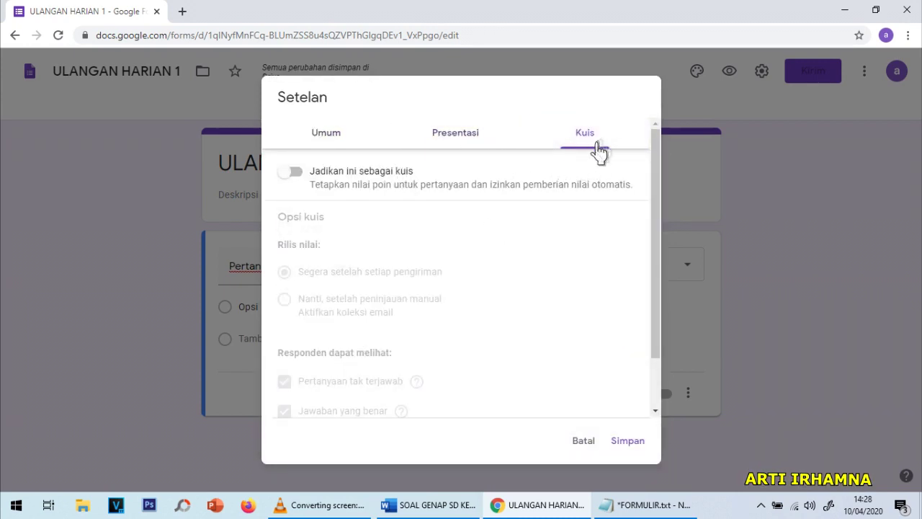
pyautogui.click(289, 172)
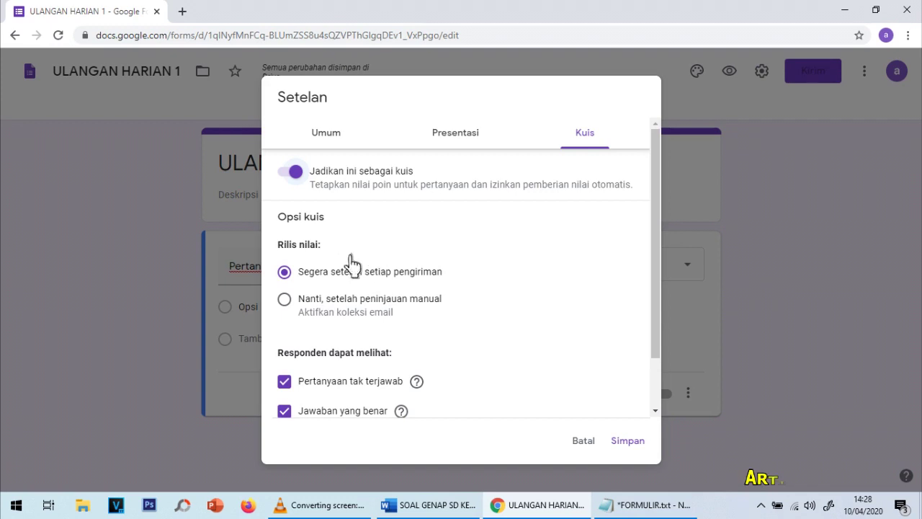
# - Release scores with "Nanti, setelah peninjauan manual" and disable Pertanyaan tak terjawab, Jawaban yang benar and Nilai poin for respondents
pyautogui.scroll(-1, 389, 259)
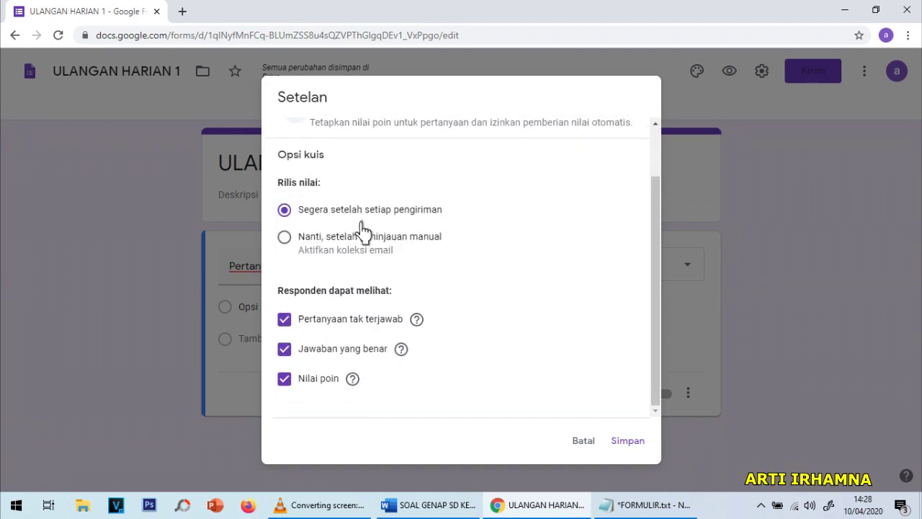
pyautogui.click(308, 253)
pyautogui.click(304, 326)
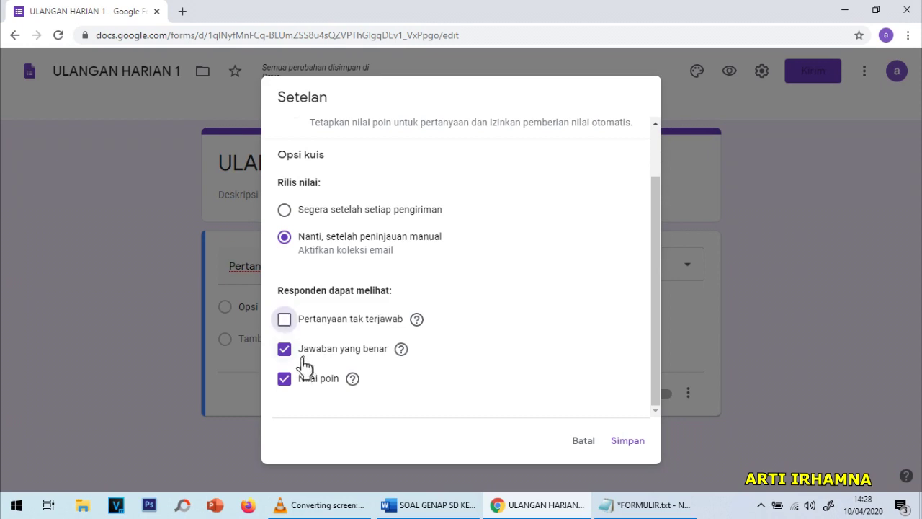
pyautogui.click(304, 353)
pyautogui.click(303, 379)
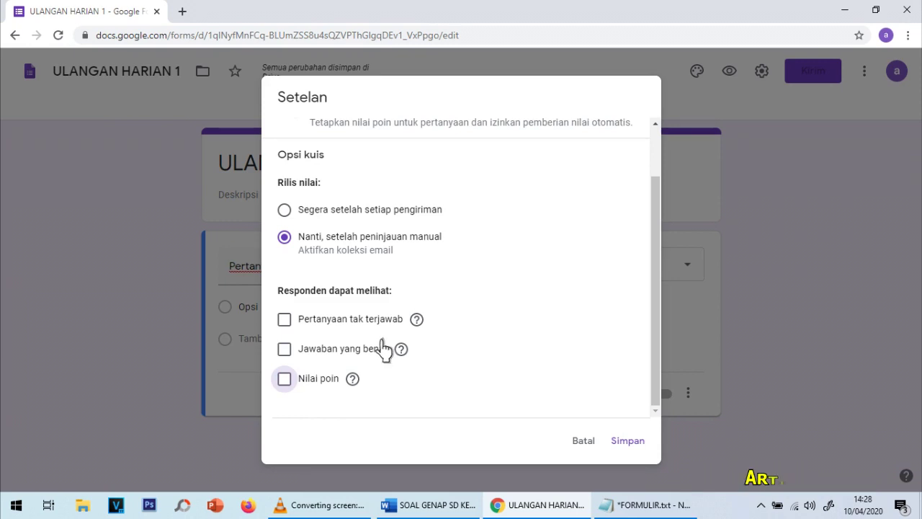
# - In the presentation settings, enable Tampilkan status progres and disable Tampilkan link untuk menyerahkan tanggapan lain
pyautogui.scroll(2, 395, 343)
pyautogui.click(492, 148)
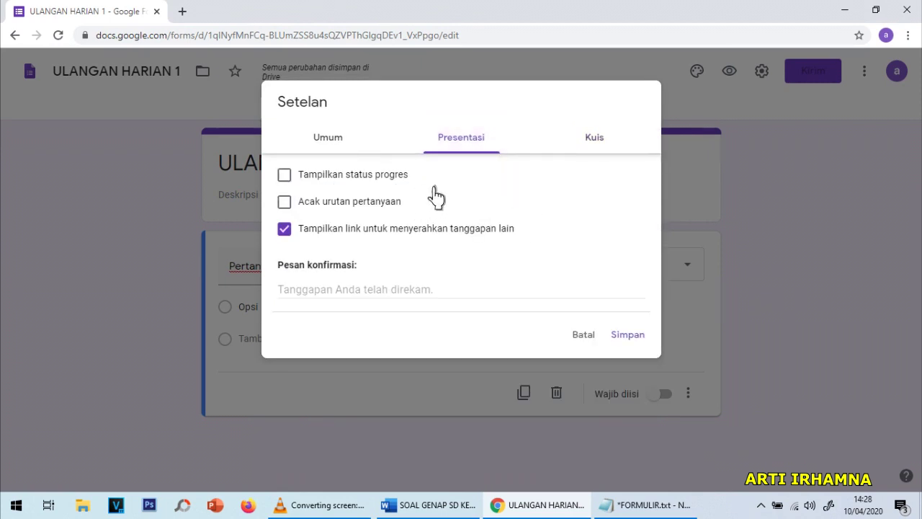
pyautogui.click(304, 180)
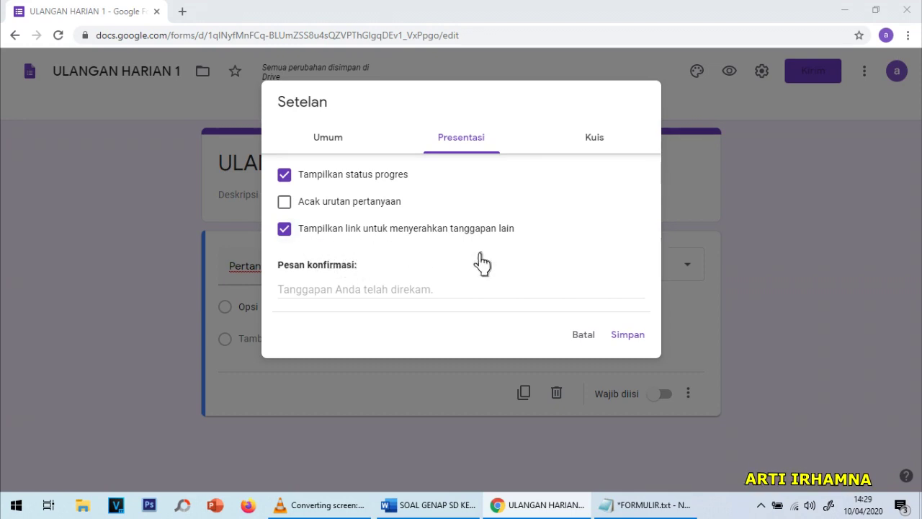
pyautogui.click(303, 248)
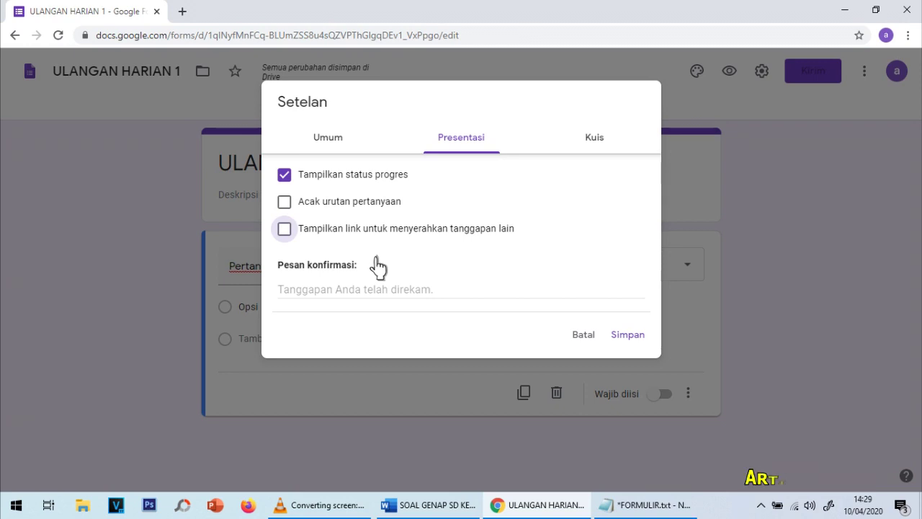
# - Set the confirmation message to "Terima Kasih Sudah Mengerjakan."
pyautogui.click(376, 301)
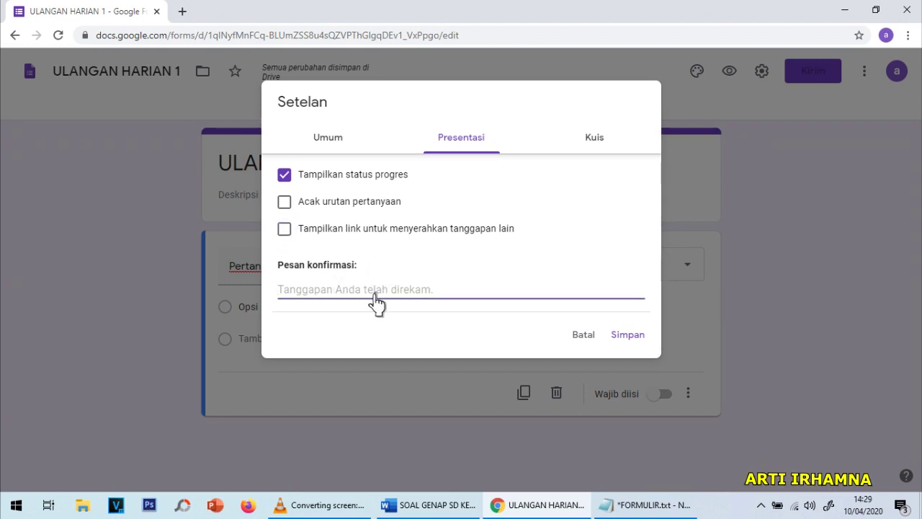
pyautogui.write('tE')
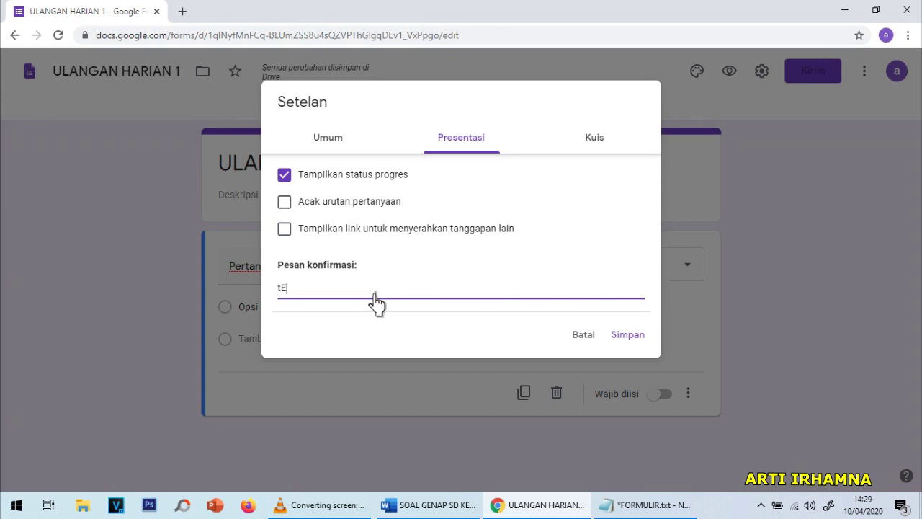
pyautogui.press('BackSpace')
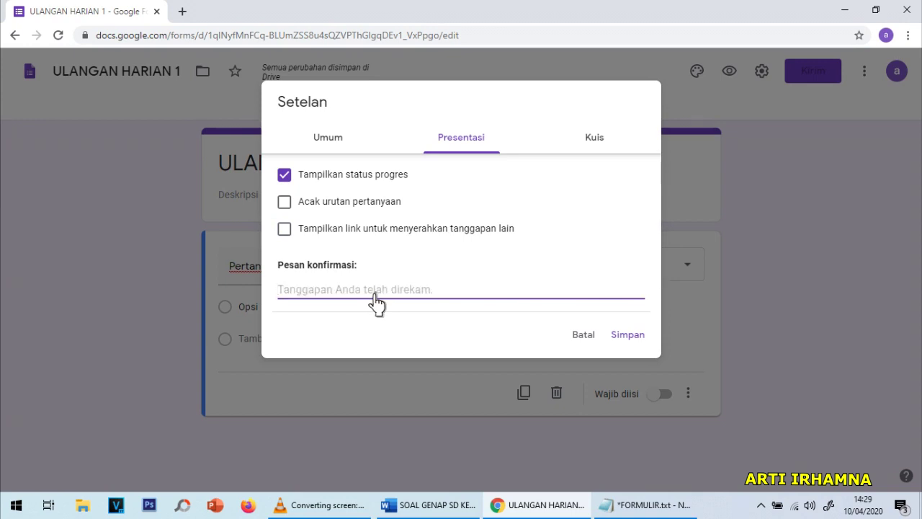
pyautogui.write('t')
pyautogui.press('BackSpace')
pyautogui.write('Terima Ks')
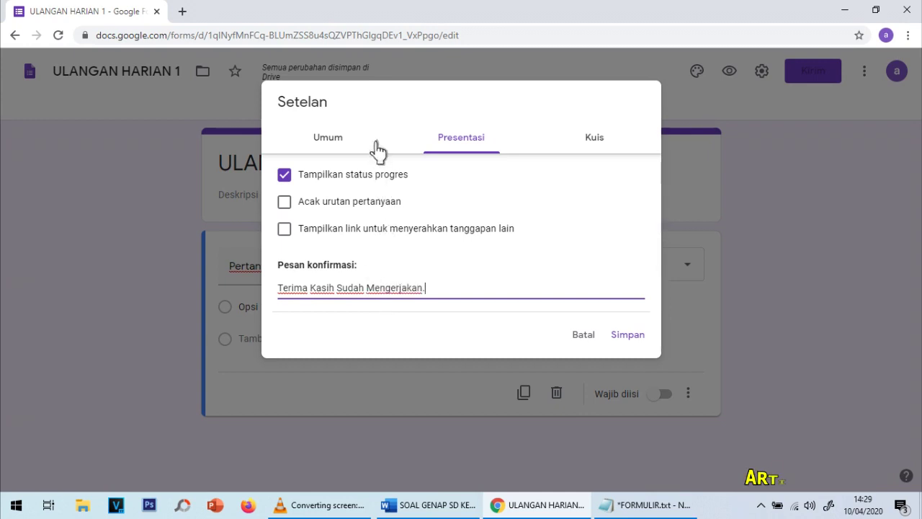
# - Turn off Kumpulkan alamat email in the general settings, review the presentation and quiz settings, and save them
pyautogui.click(353, 144)
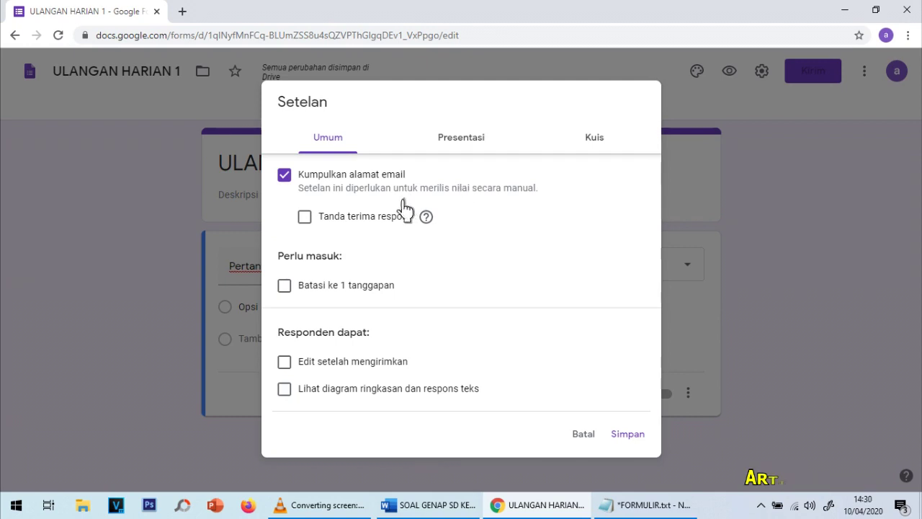
pyautogui.click(305, 196)
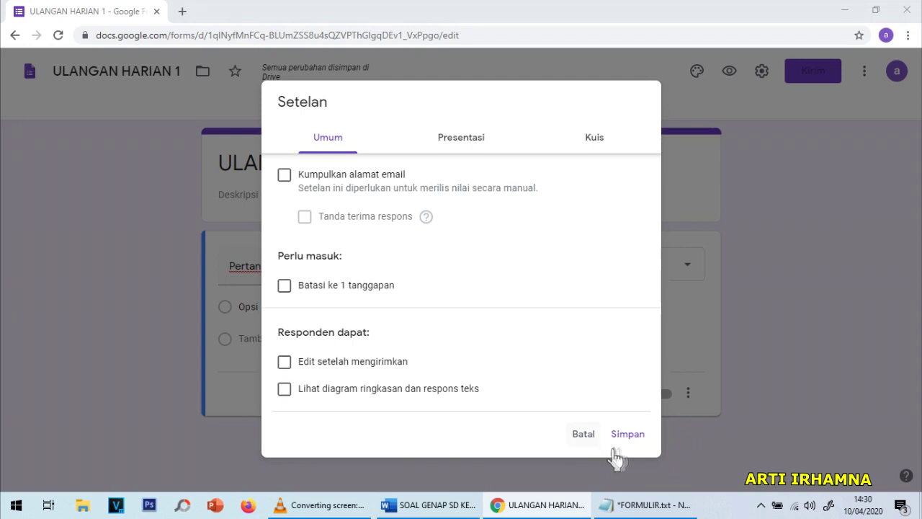
pyautogui.click(643, 451)
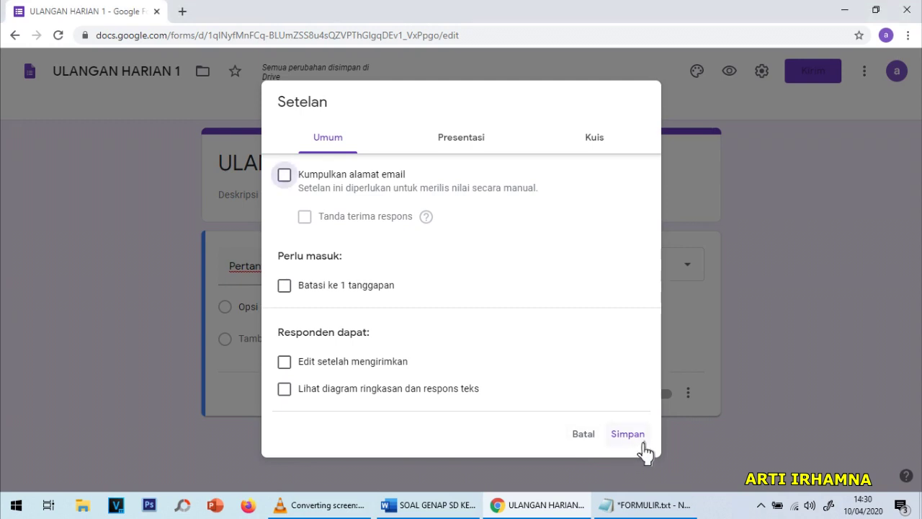
pyautogui.click(469, 144)
pyautogui.click(593, 144)
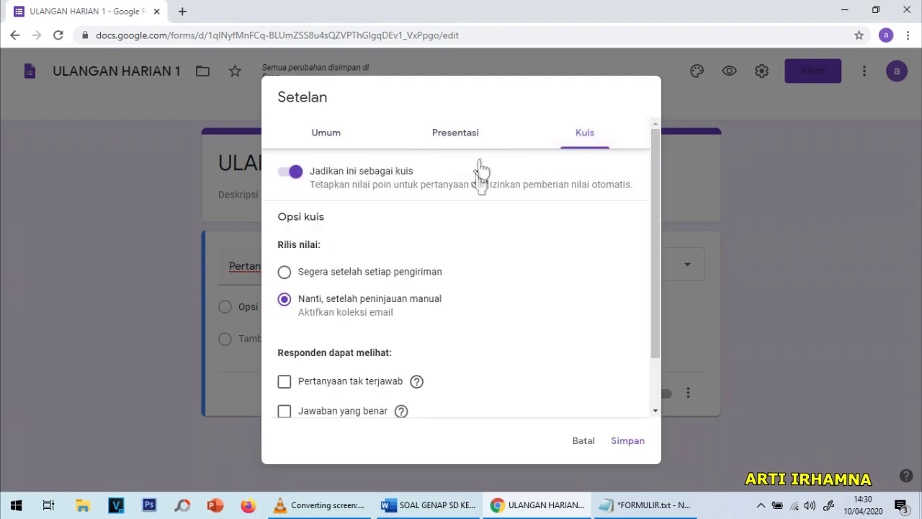
pyautogui.click(477, 141)
pyautogui.click(628, 337)
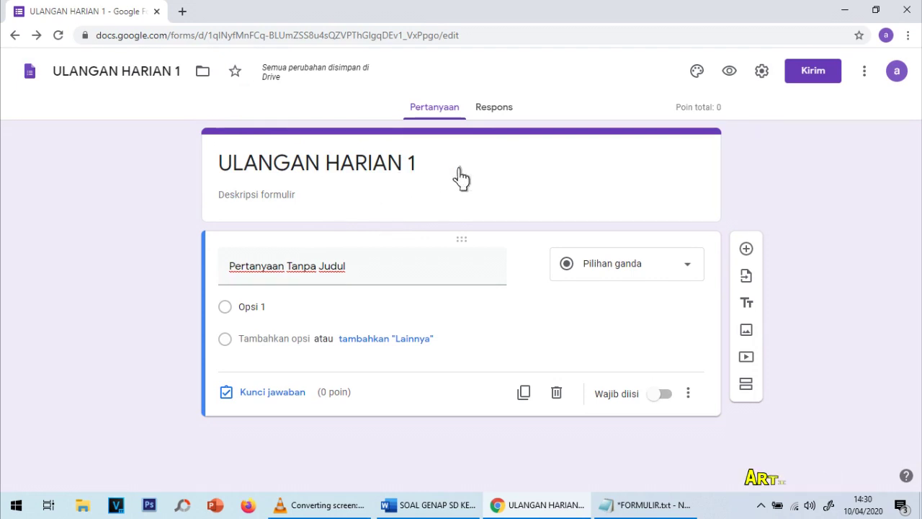
# - Enter "PETUNJUK" as the form description below the ULANGAN HARIAN 1 heading
pyautogui.click(265, 210)
pyautogui.write('p')
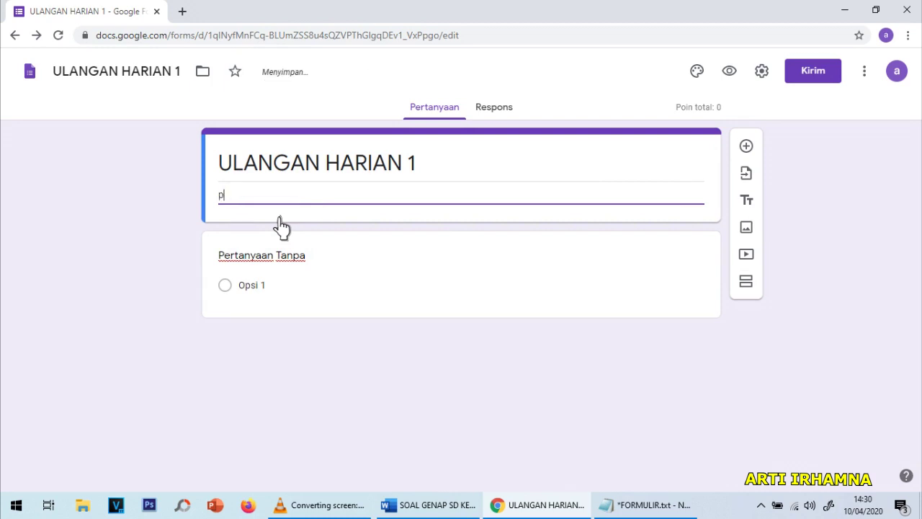
pyautogui.write('PETUJU')
pyautogui.press('BackSpace')
pyautogui.press('BackSpace')
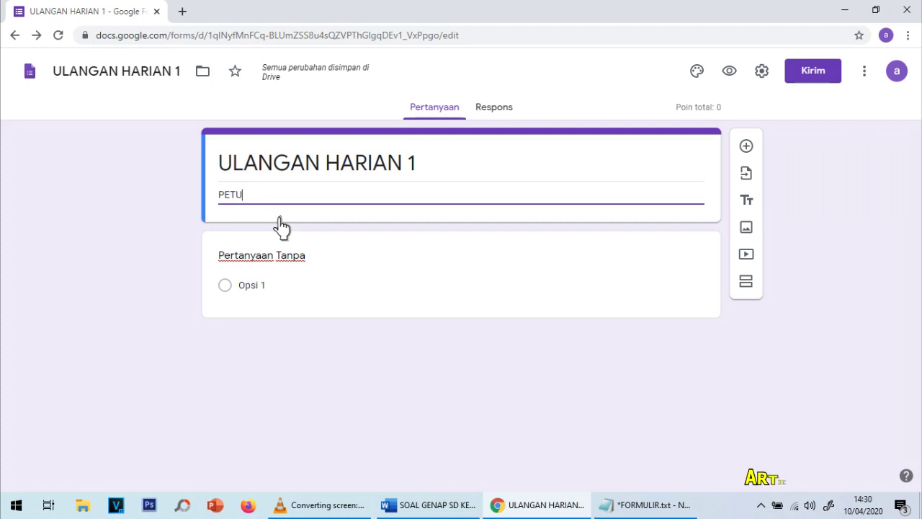
pyautogui.write('NJUK')
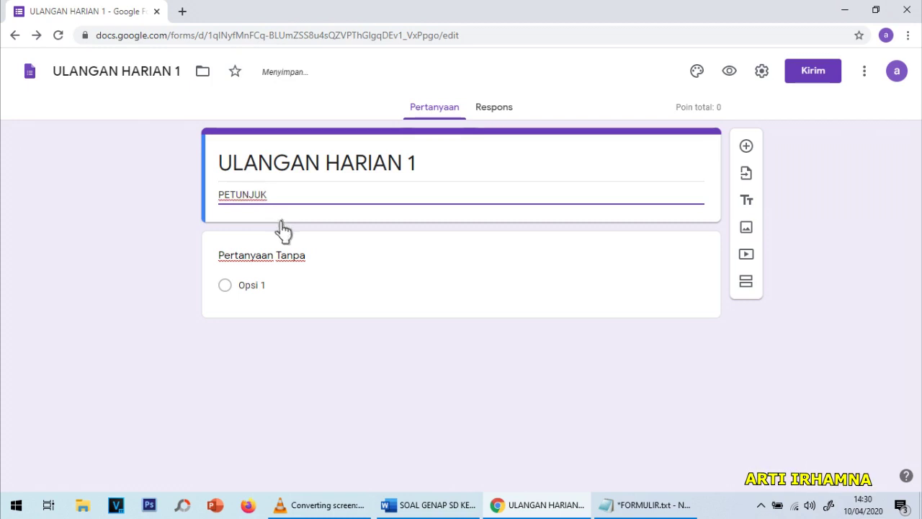
# - Title the first question "NAMA (ISI DENGAN HURUF KAPITAL)" and make it a required Jawaban singkat question
pyautogui.click(292, 261)
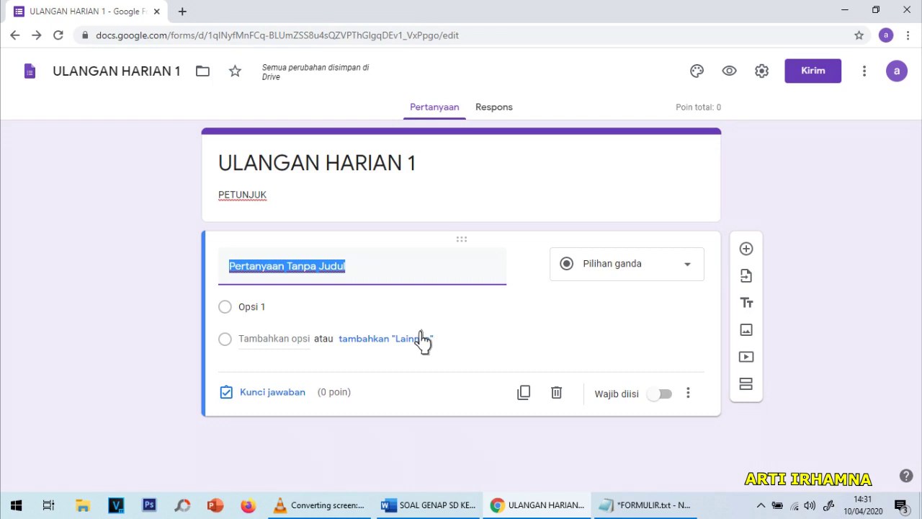
pyautogui.write('NAMA (ISI')
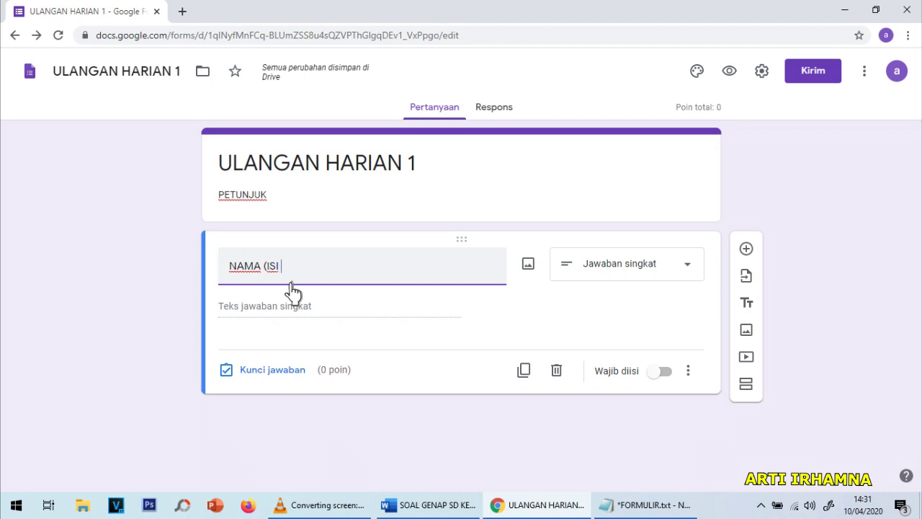
pyautogui.write('HURUF KAPITAL')
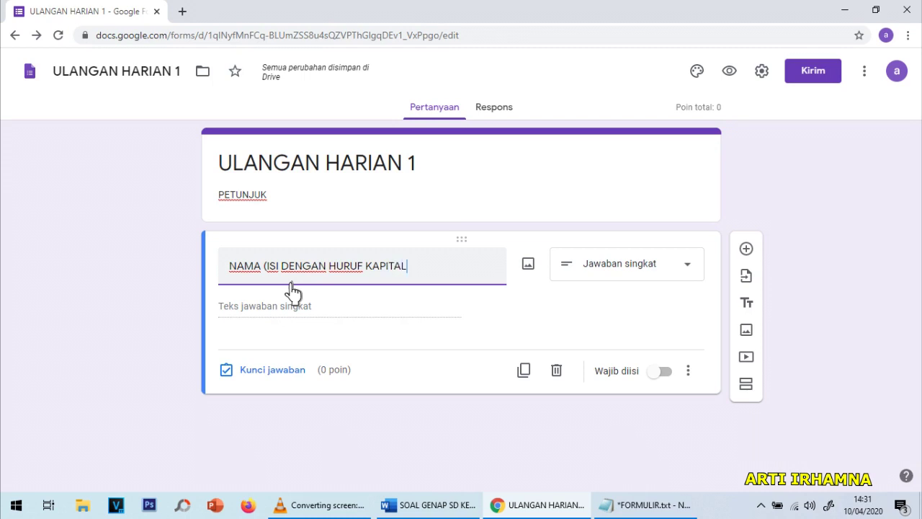
pyautogui.click(621, 285)
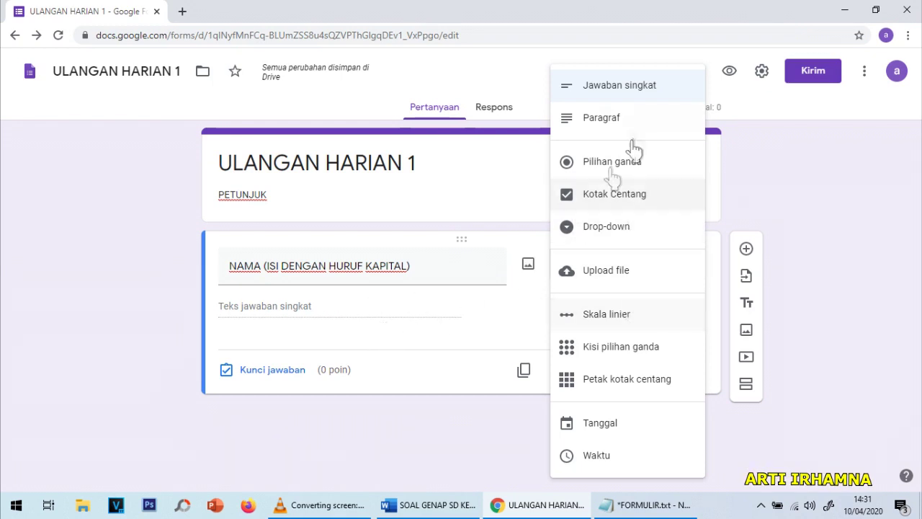
pyautogui.click(627, 87)
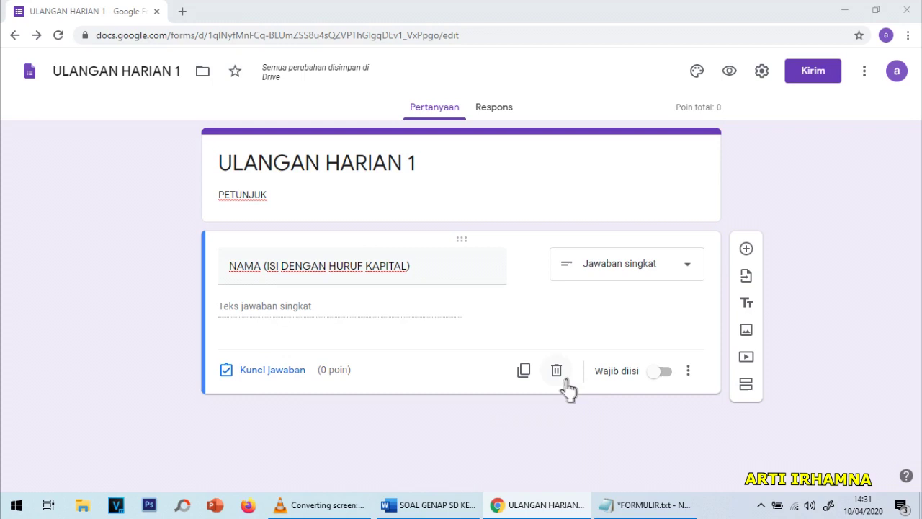
pyautogui.click(667, 382)
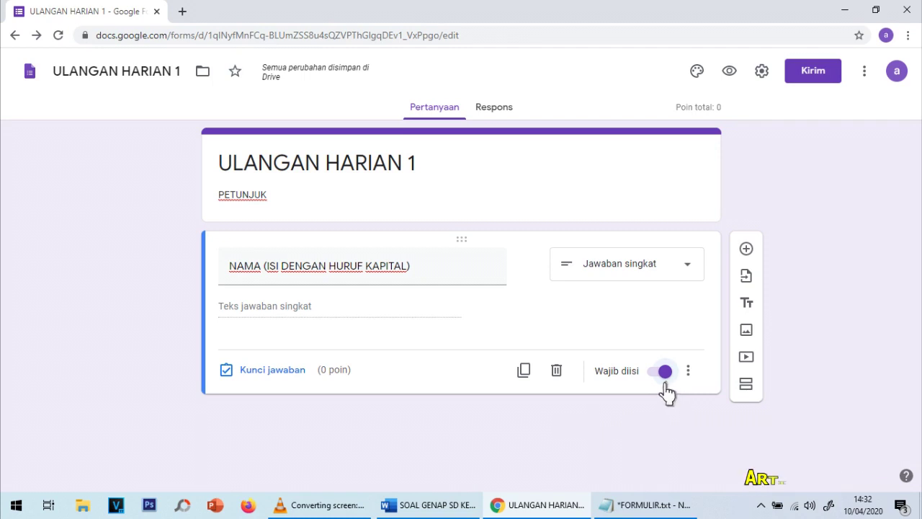
# - Add a second question titled "NO ABSEN" with the Drop-down answer type
pyautogui.click(764, 261)
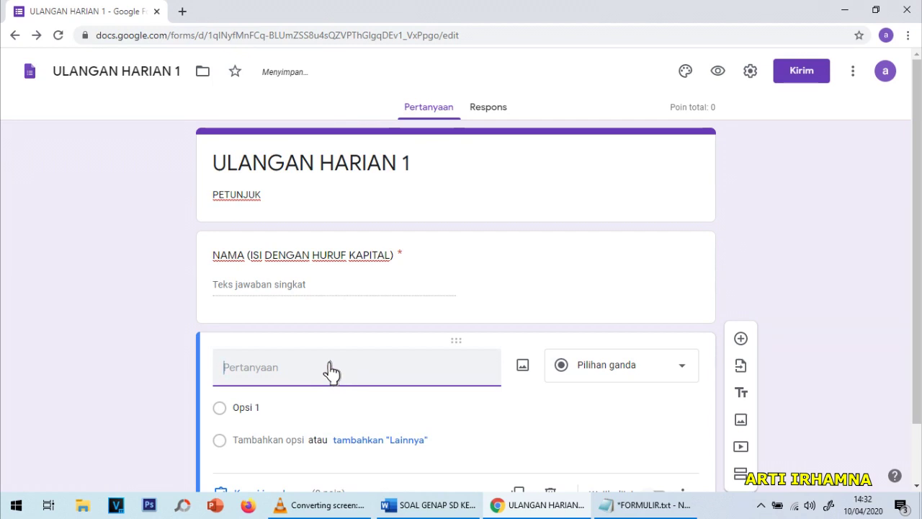
pyautogui.write('NO ABSEN')
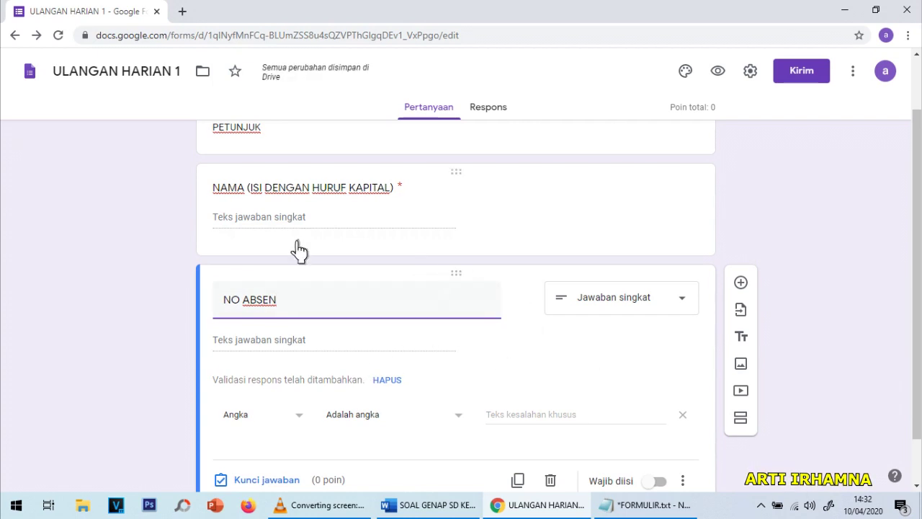
pyautogui.scroll(-1, 658, 411)
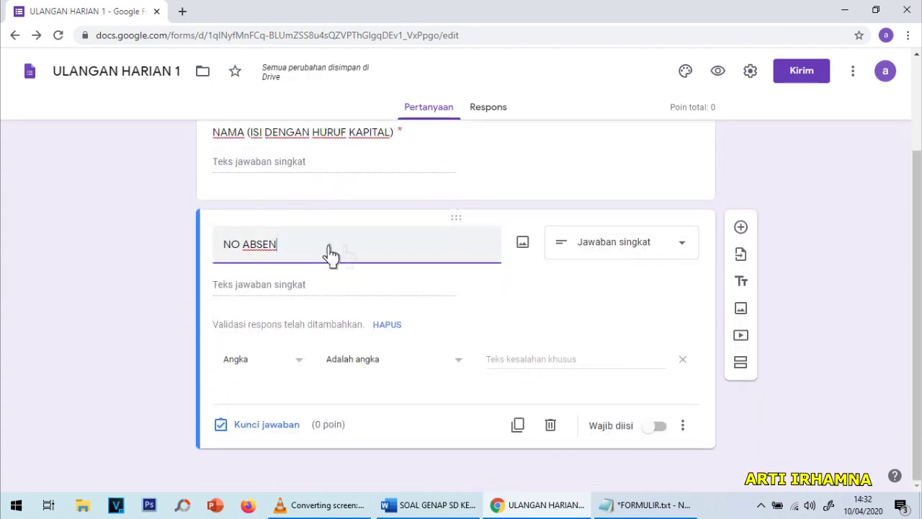
pyautogui.click(633, 263)
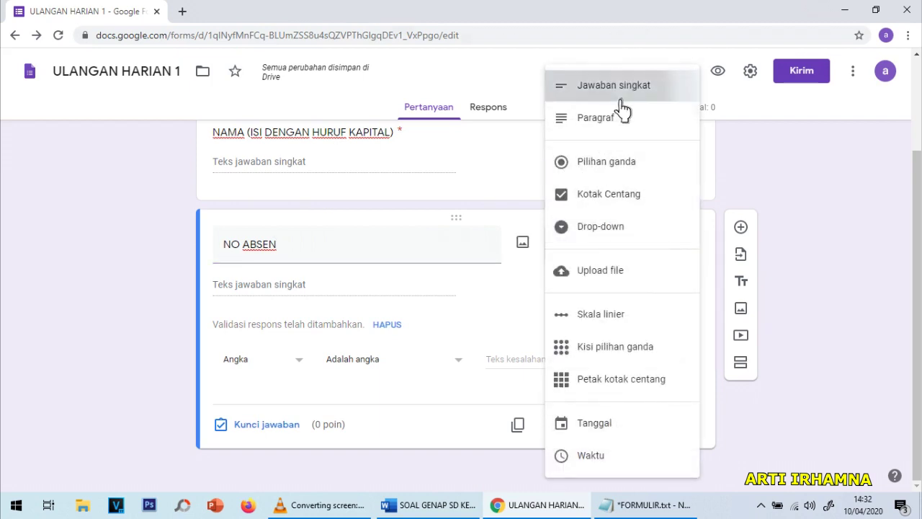
pyautogui.click(623, 98)
pyautogui.click(630, 245)
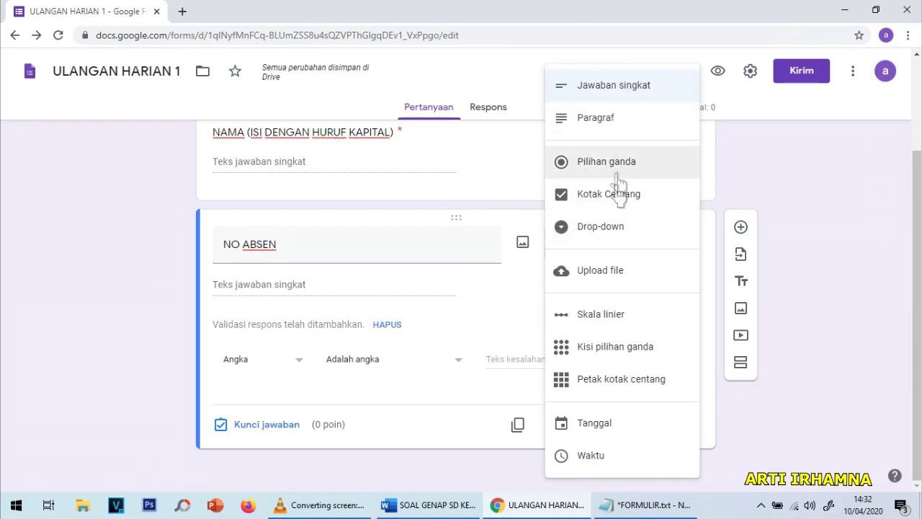
pyautogui.click(623, 238)
# - Fill the NO ABSEN drop-down question with ten answer options numbered 1 to 10
pyautogui.click(315, 352)
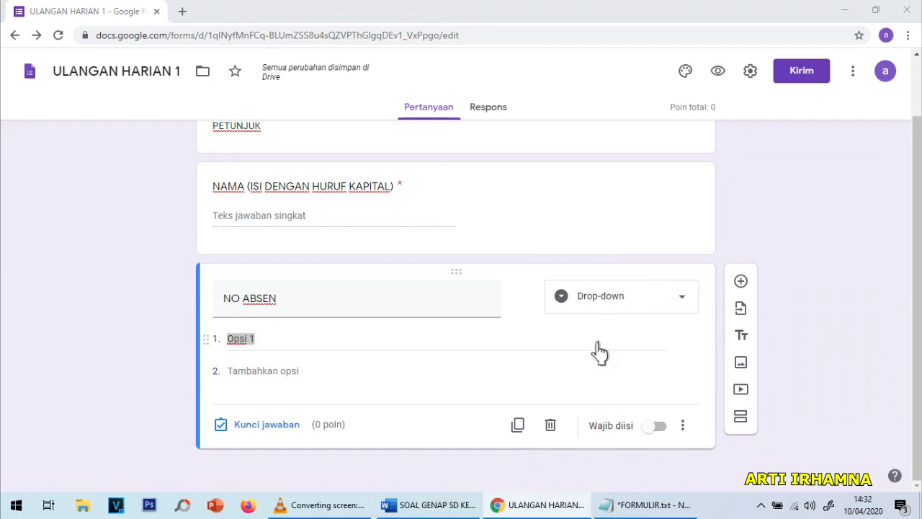
pyautogui.click(288, 355)
pyautogui.moveTo(286, 350); pyautogui.dragTo(240, 350)
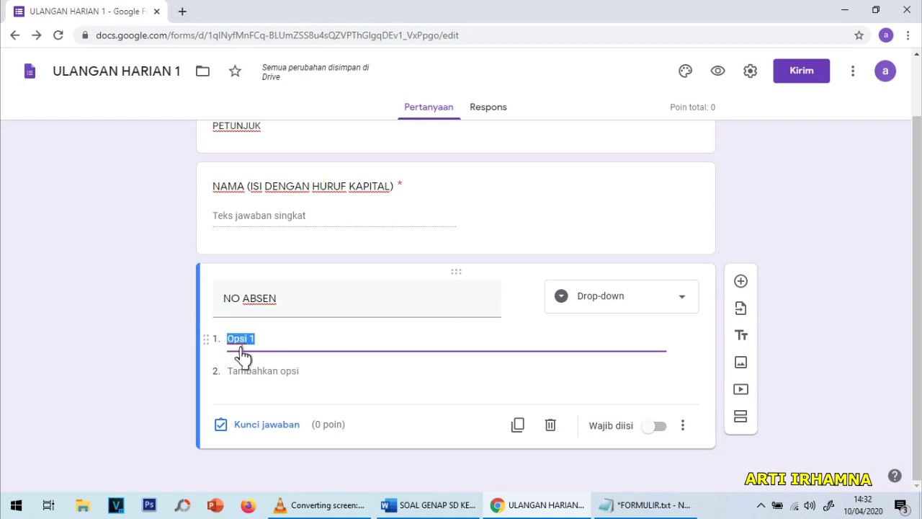
pyautogui.press('Return')
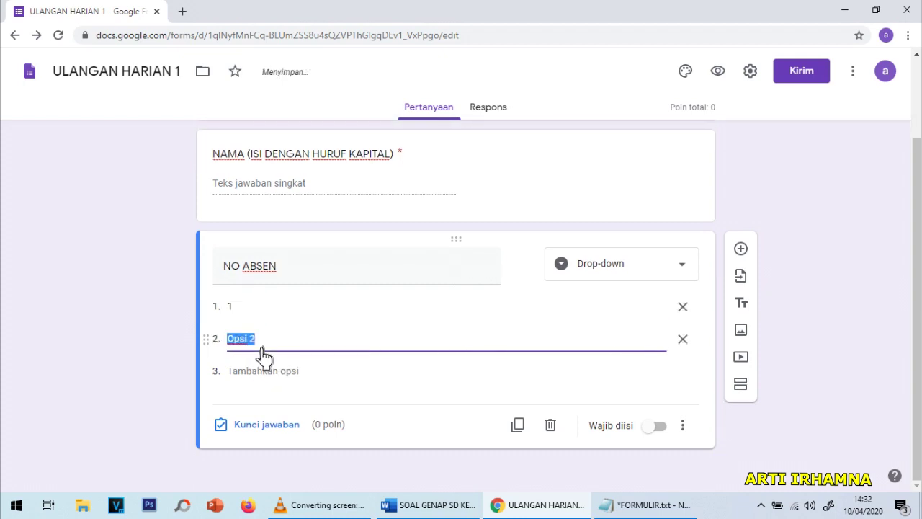
pyautogui.press('Return')
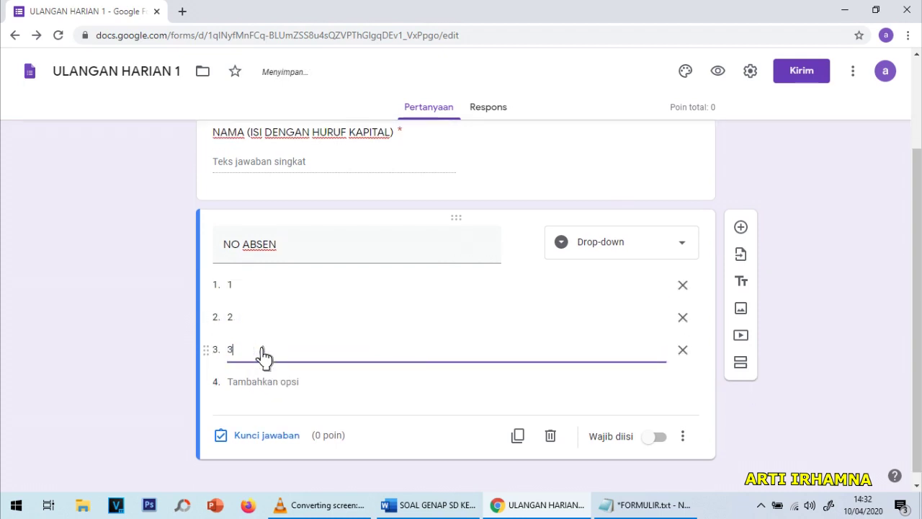
pyautogui.write('3')
pyautogui.press('Return')
pyautogui.press('Return')
pyautogui.write('5')
pyautogui.press('Return')
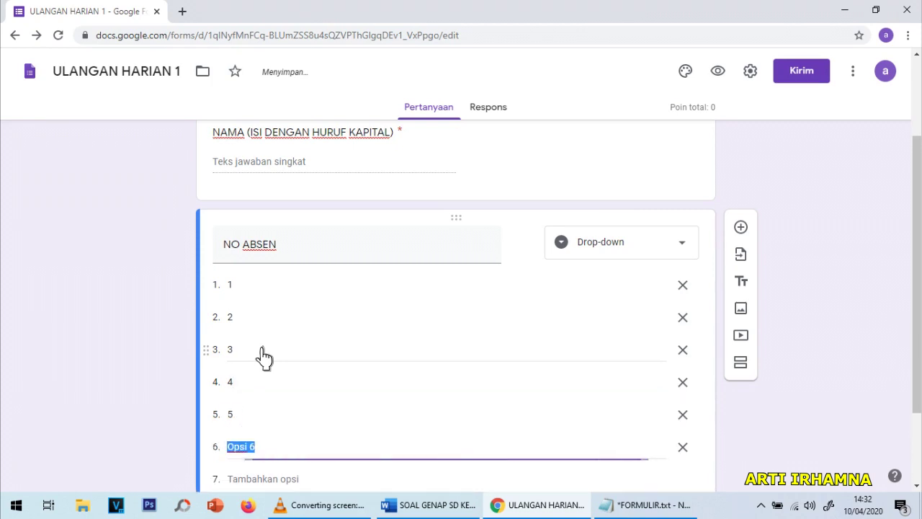
pyautogui.press('Return')
pyautogui.write('7')
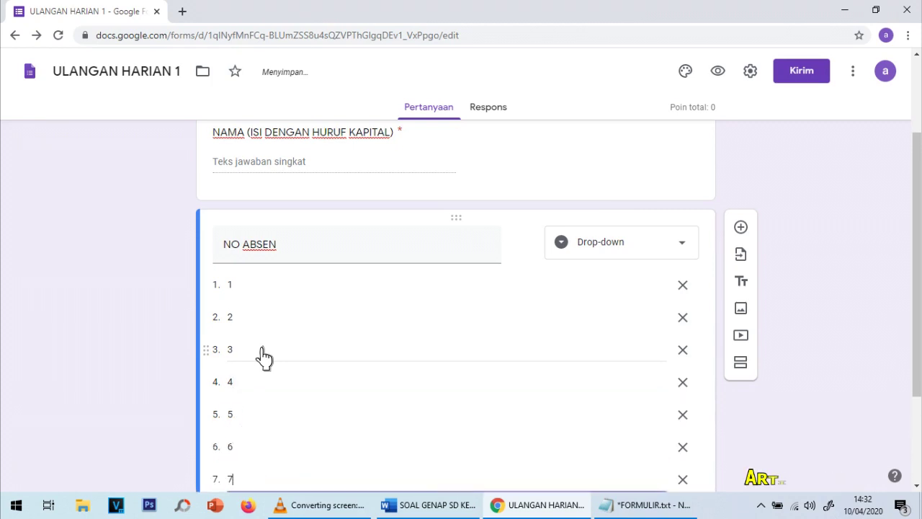
pyautogui.press('Return')
pyautogui.write('8')
pyautogui.press('Return')
pyautogui.write('9')
pyautogui.press('Return')
pyautogui.write('10')
# - Make the NO ABSEN question required by turning on Wajib diisi
pyautogui.scroll(3, 265, 352)
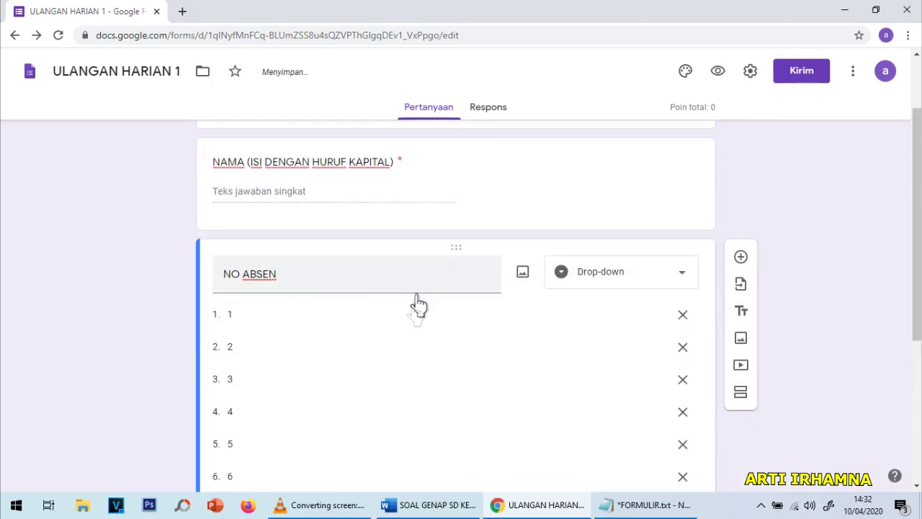
pyautogui.scroll(-4, 487, 320)
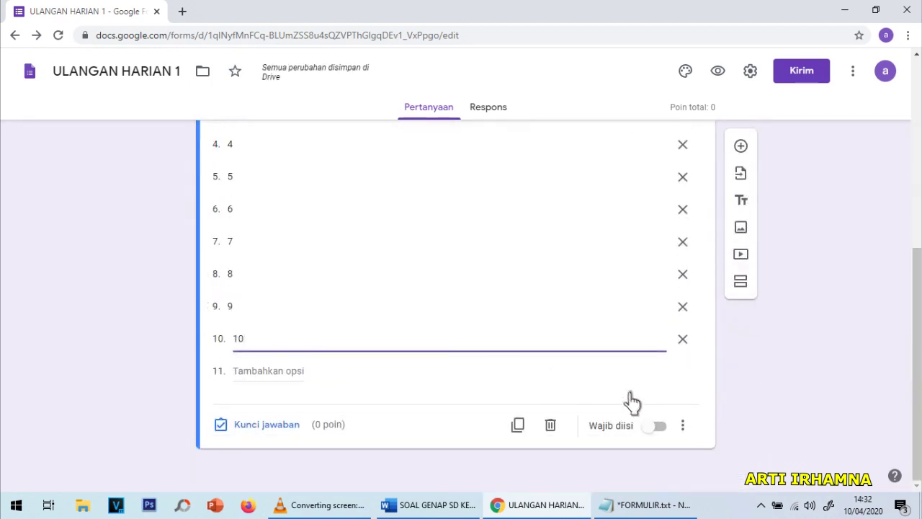
pyautogui.click(660, 431)
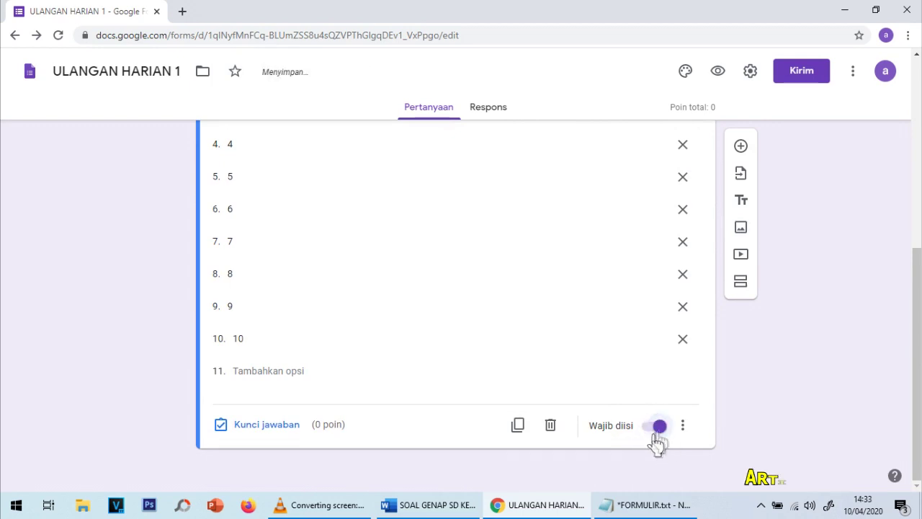
# - Add a new question titled "KELAS" with the Drop-down answer type
pyautogui.click(749, 150)
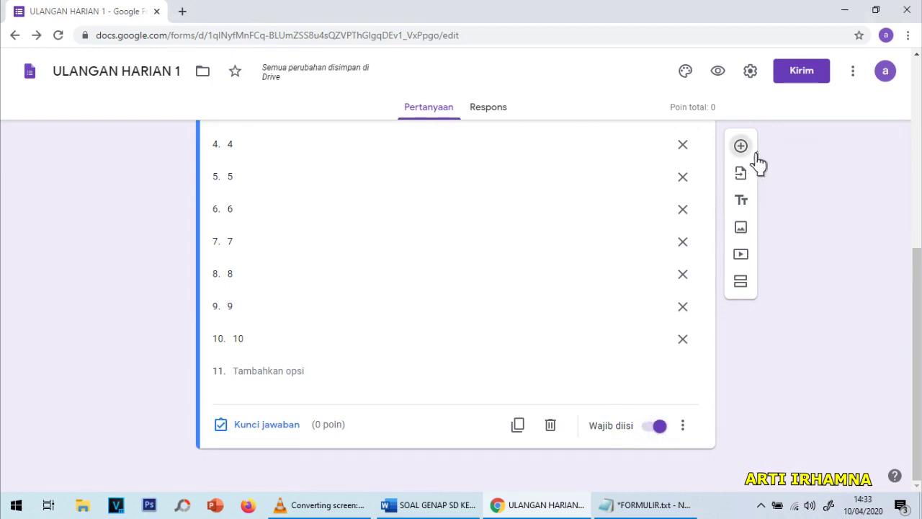
pyautogui.write('KELAS')
pyautogui.click(645, 303)
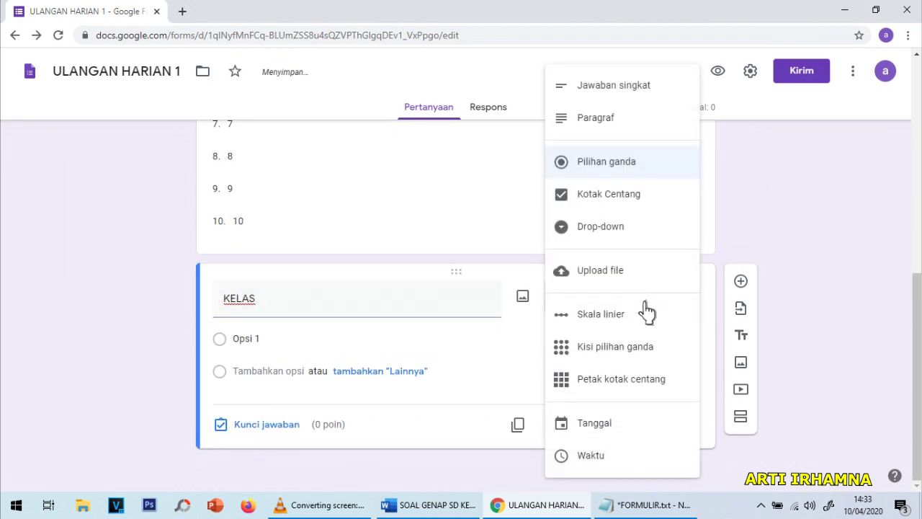
pyautogui.click(634, 231)
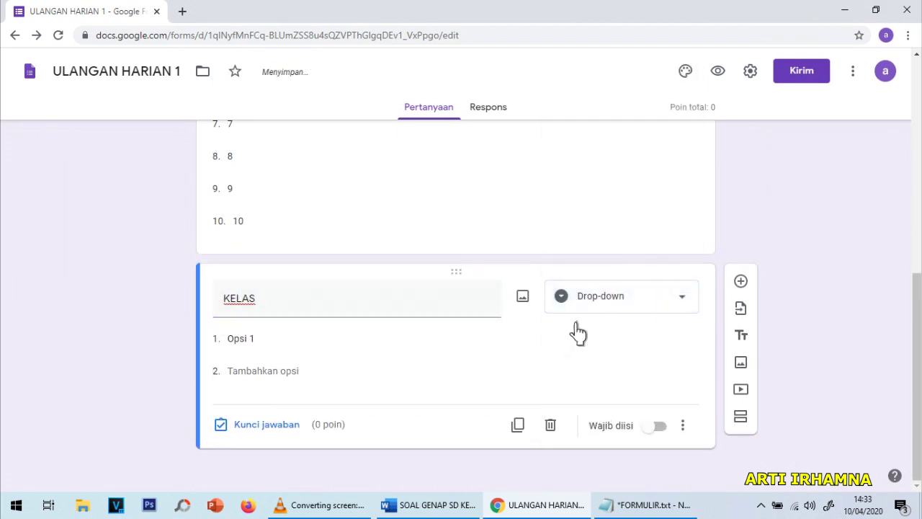
# - Give the KELAS question the options "X MIPA 1" and "X IPS 1", and make it required
pyautogui.click(303, 352)
pyautogui.write('X MIPA')
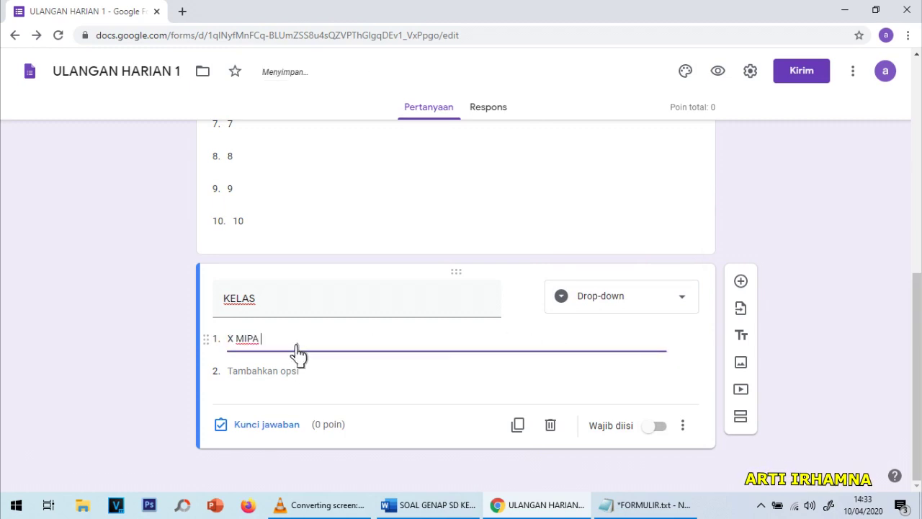
pyautogui.press('Return')
pyautogui.write('X IPS 1')
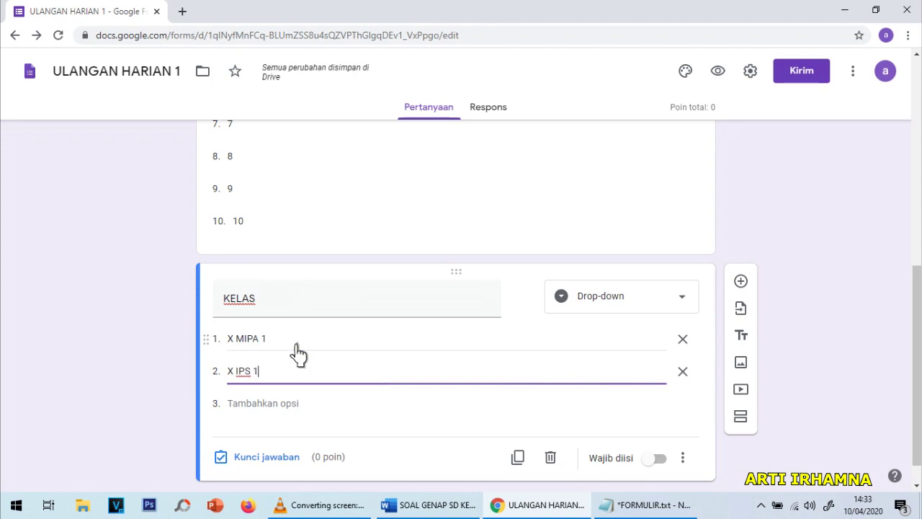
pyautogui.scroll(-1, 324, 338)
pyautogui.click(666, 435)
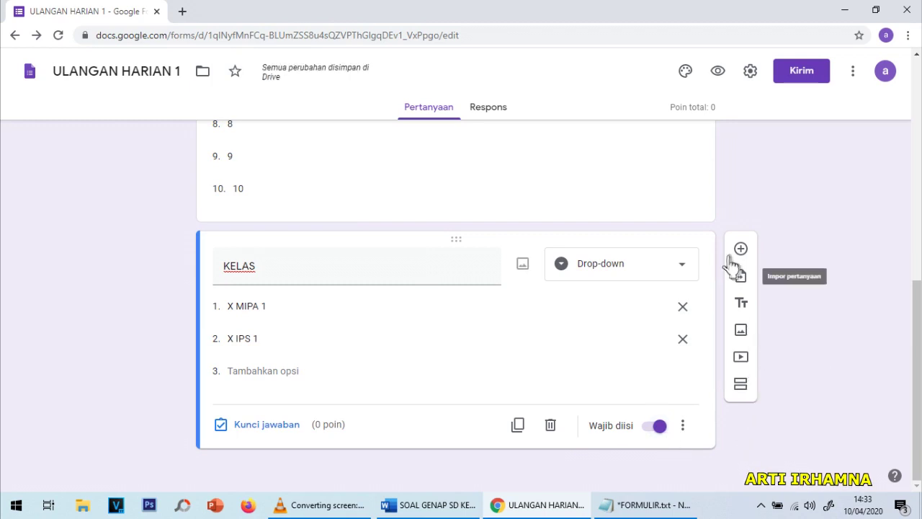
# - Add an untitled Pilihan ganda question below KELAS and make it required
pyautogui.click(754, 258)
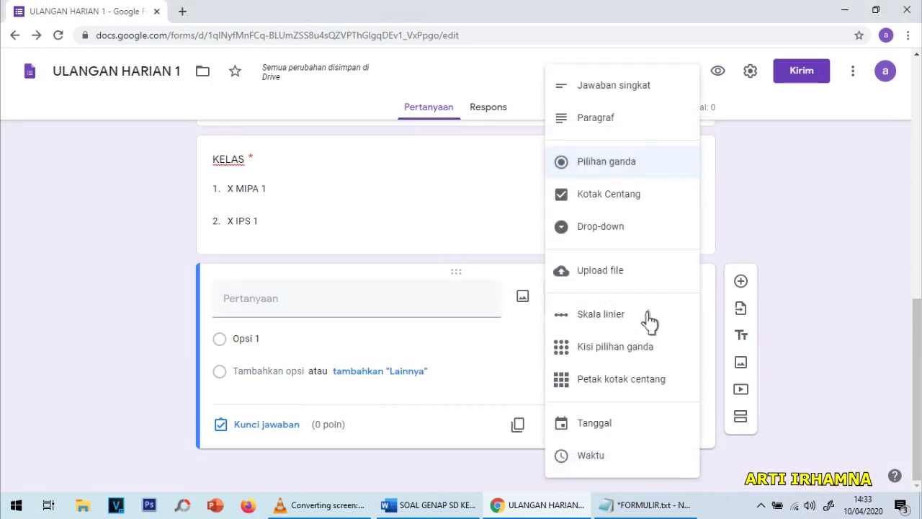
pyautogui.click(624, 171)
pyautogui.click(319, 310)
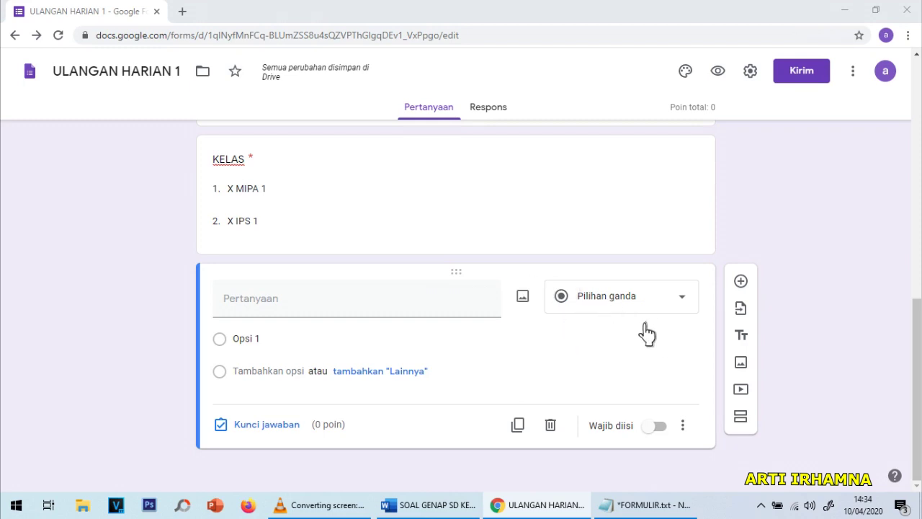
pyautogui.click(607, 440)
pyautogui.click(659, 433)
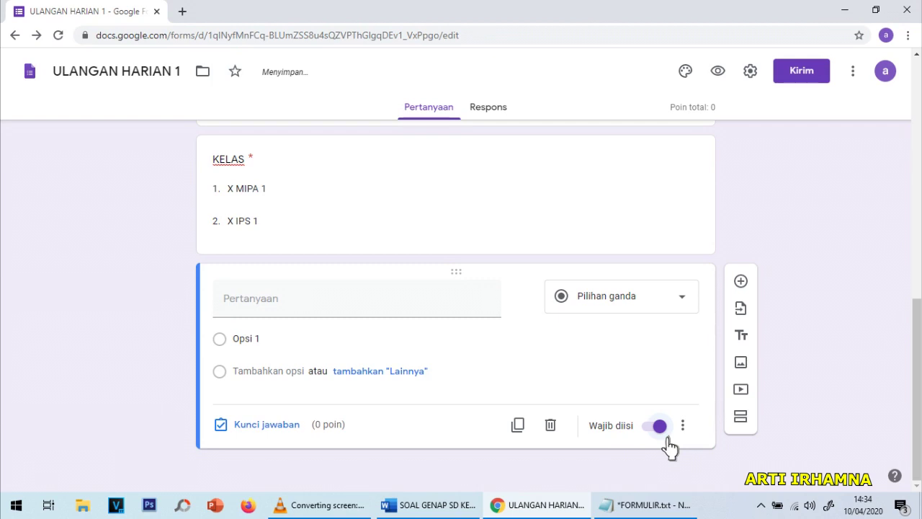
# - Set the untitled multiple-choice question's score to 10 points in its answer key
pyautogui.click(265, 432)
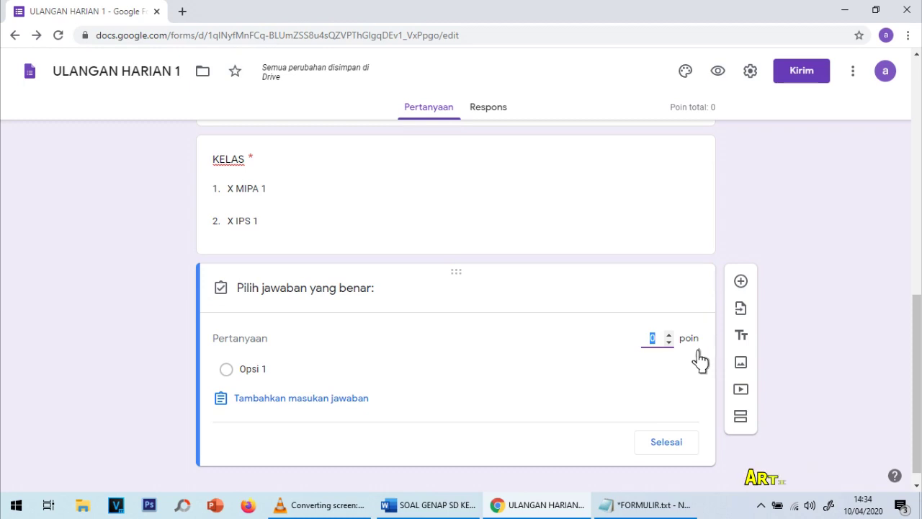
pyautogui.write('10')
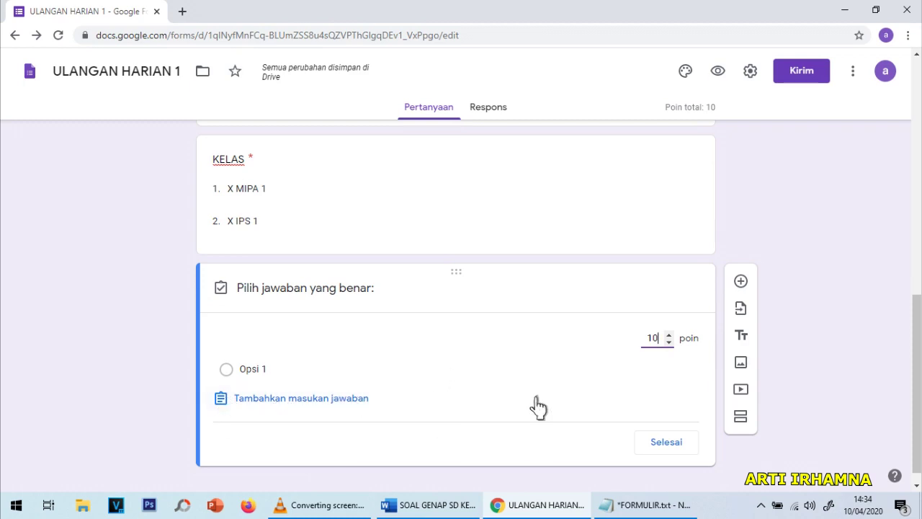
pyautogui.click(663, 448)
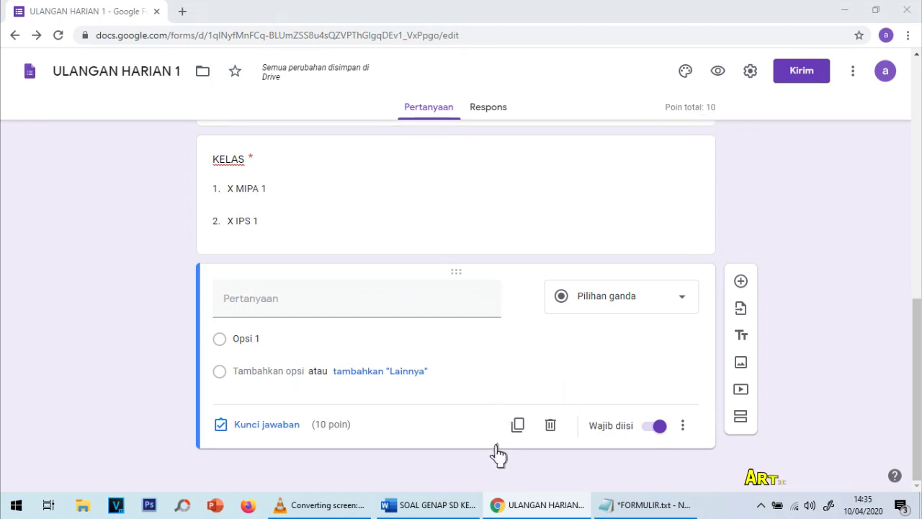
# - Duplicate the blank 10-point multiple-choice question nine times to get ten identical question templates
pyautogui.click(497, 294)
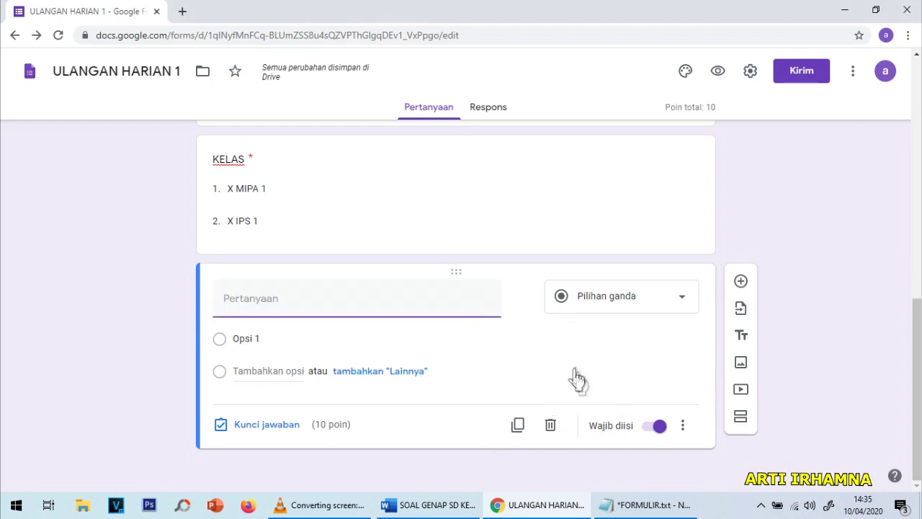
pyautogui.click(531, 436)
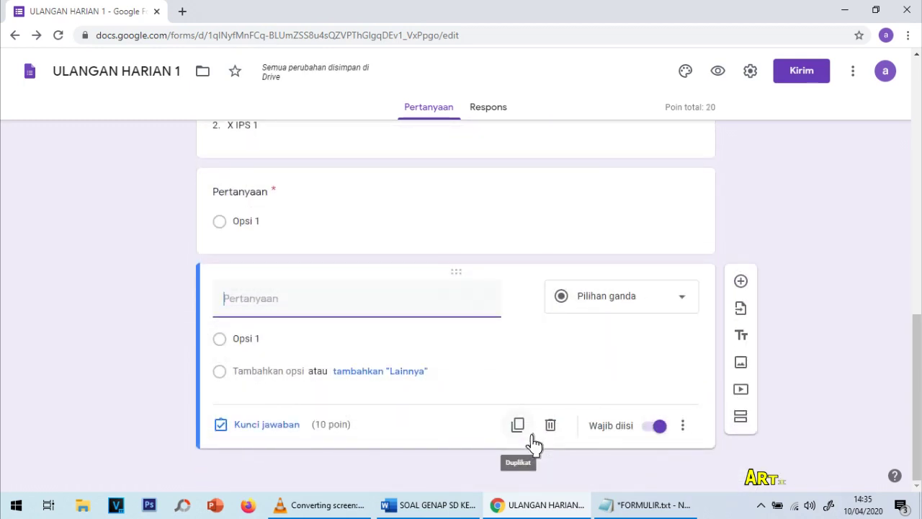
pyautogui.click(532, 435)
pyautogui.click(531, 436)
pyautogui.click(531, 436)
pyautogui.click(533, 441)
pyautogui.click(533, 441)
pyautogui.click(533, 440)
pyautogui.click(533, 441)
pyautogui.click(533, 441)
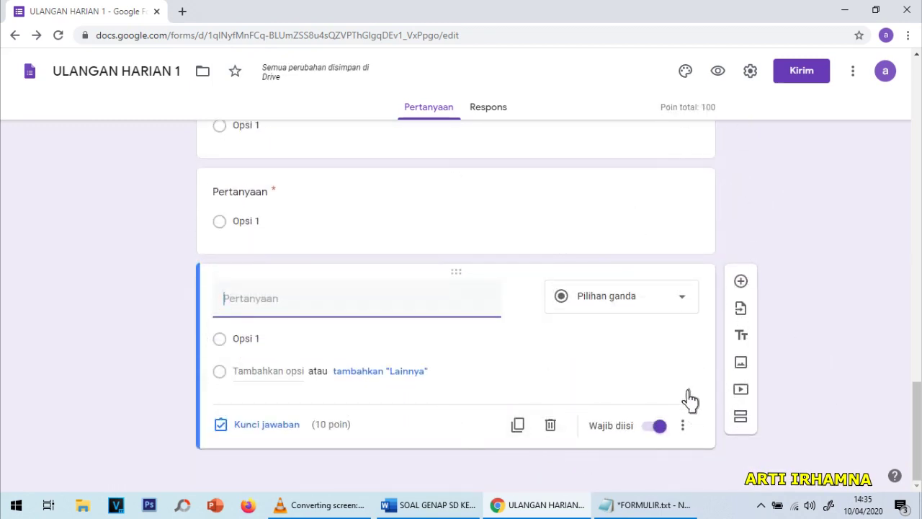
# - Review the required setting and answer-key points of the last two duplicated questions
pyautogui.scroll(5, 689, 381)
pyautogui.scroll(-5, 683, 380)
pyautogui.moveTo(495, 193); pyautogui.dragTo(521, 199)
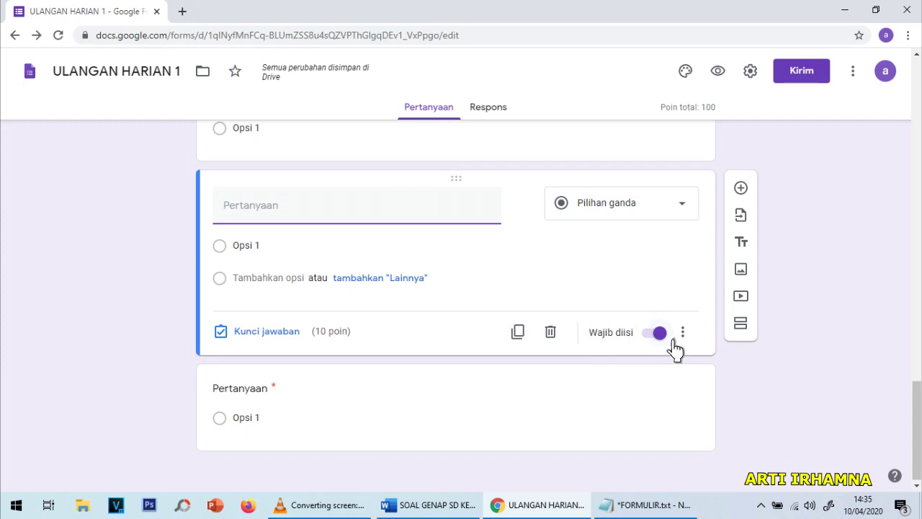
pyautogui.click(367, 344)
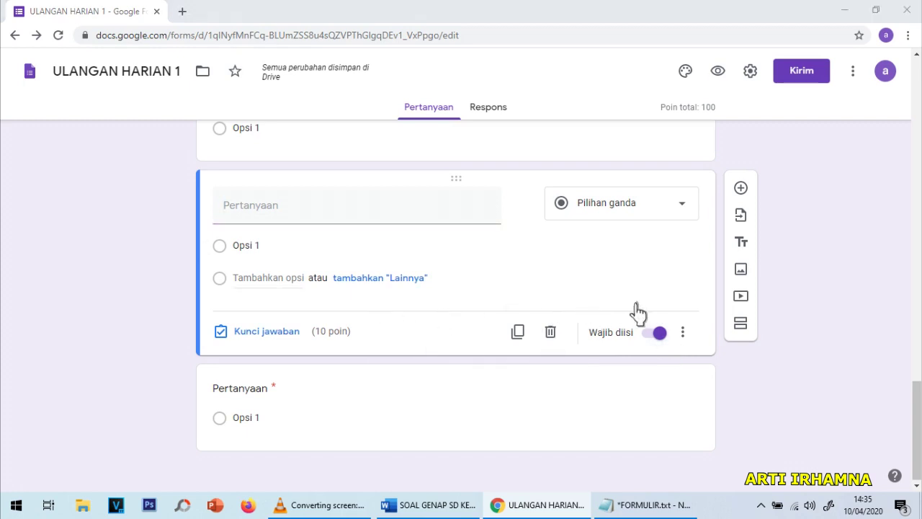
pyautogui.click(266, 329)
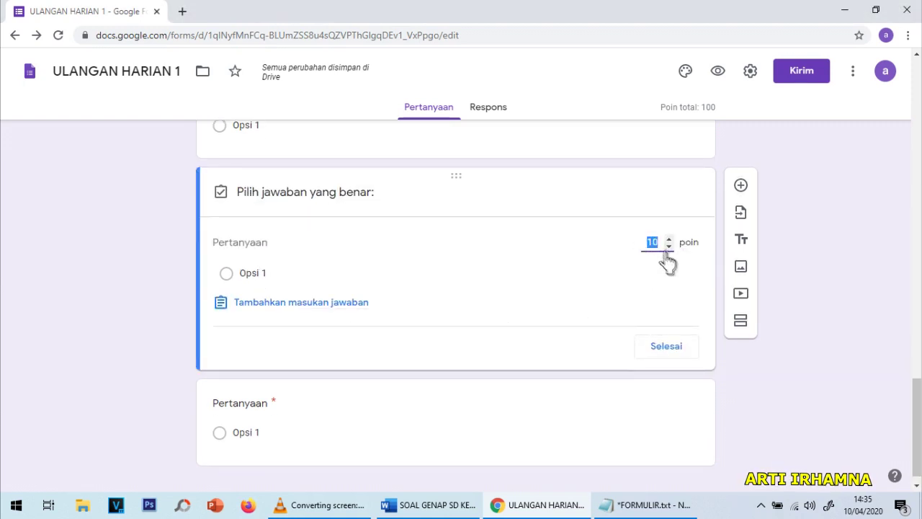
pyautogui.click(669, 347)
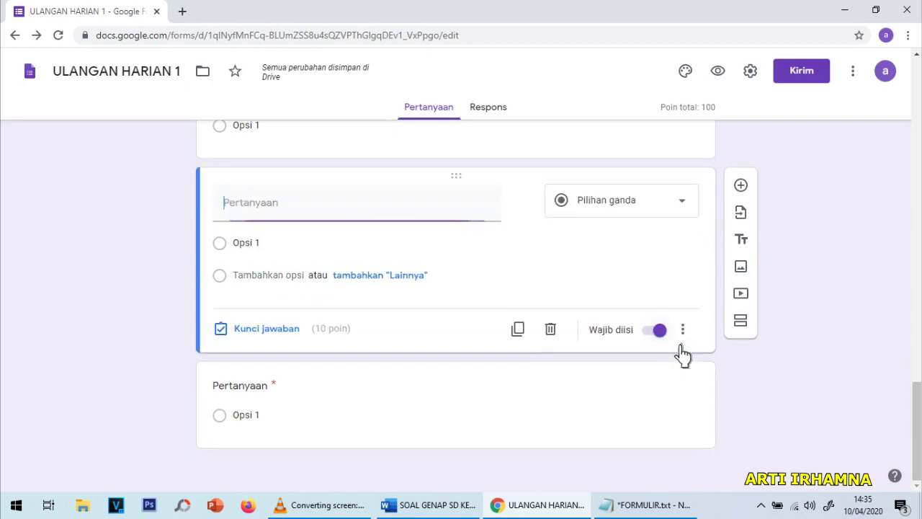
pyautogui.hotkey('ctrl', 'shift', 'Down')
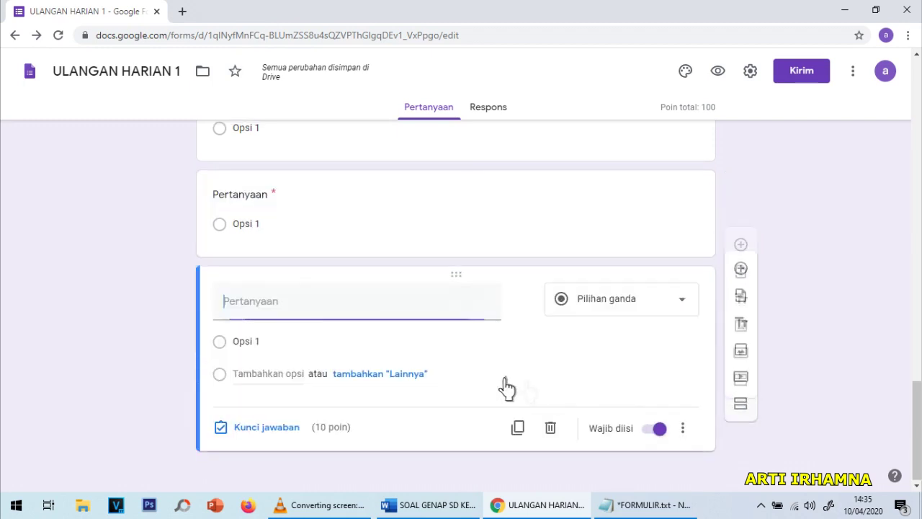
pyautogui.click(532, 440)
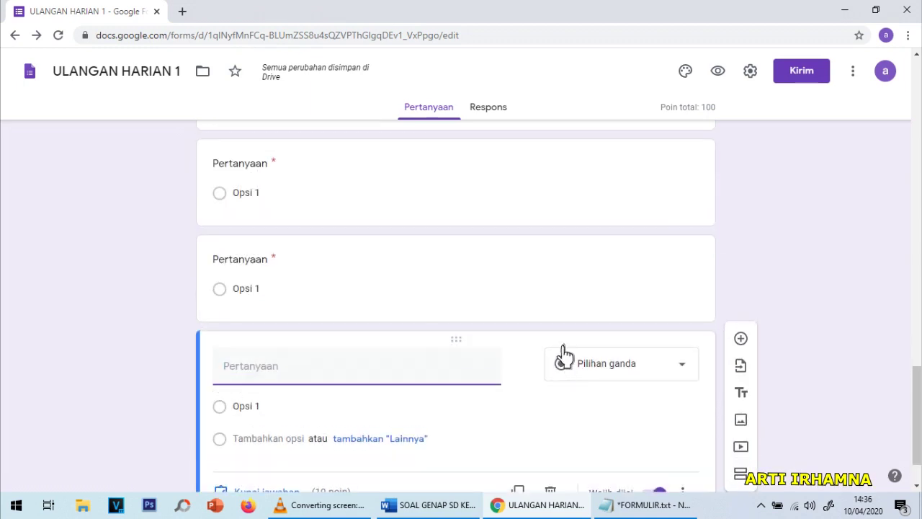
# - Open the first blank multiple-choice question below KELAS for editing its question text
pyautogui.scroll(5, 564, 353)
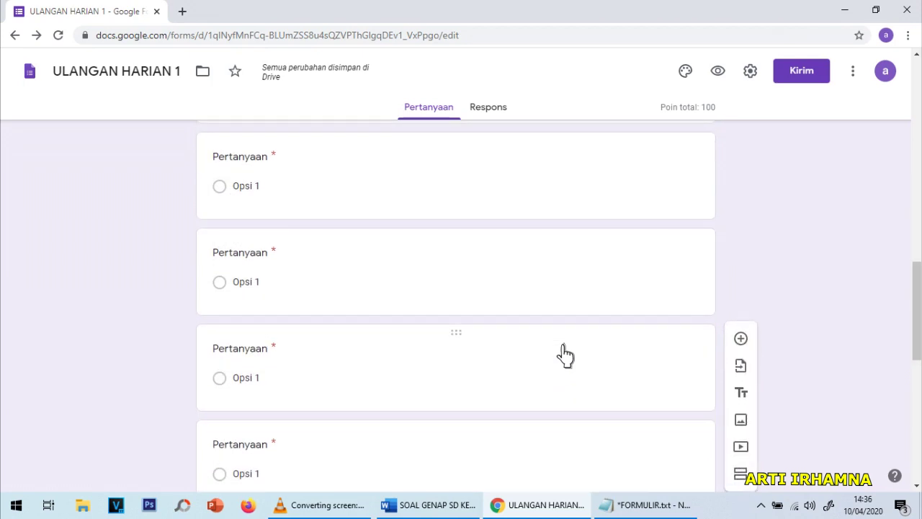
pyautogui.scroll(1, 566, 353)
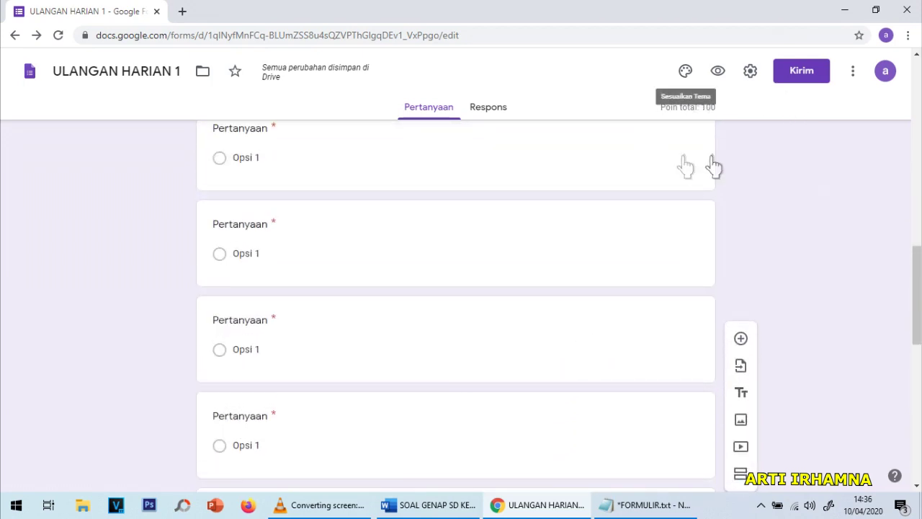
pyautogui.scroll(4, 793, 190)
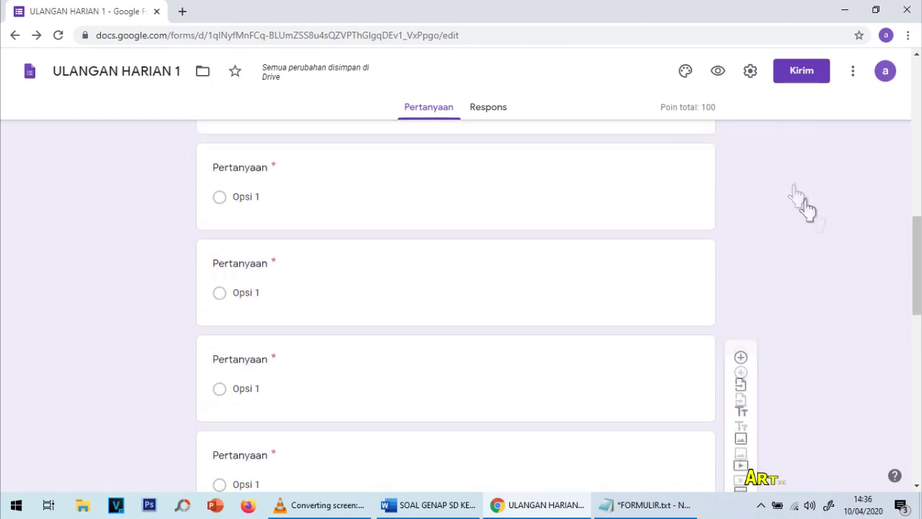
pyautogui.scroll(1, 821, 255)
pyautogui.scroll(-2, 792, 269)
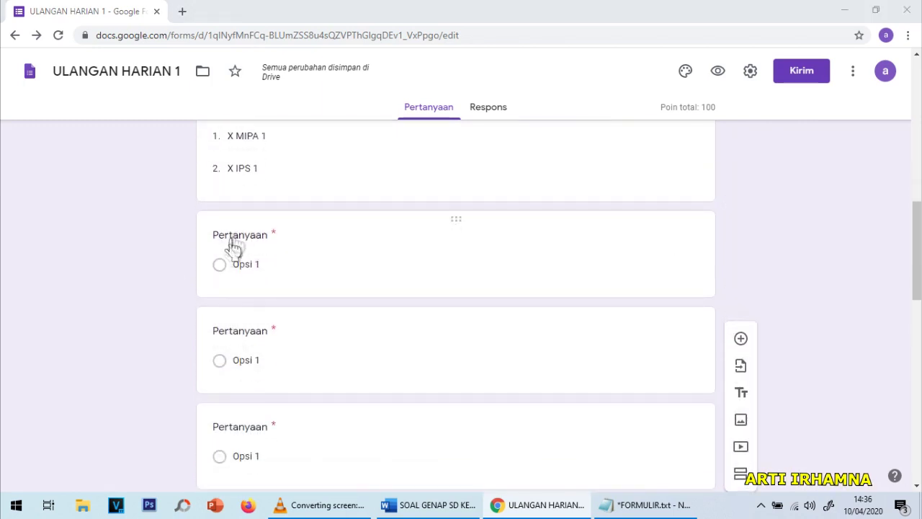
pyautogui.scroll(1, 458, 274)
pyautogui.click(319, 303)
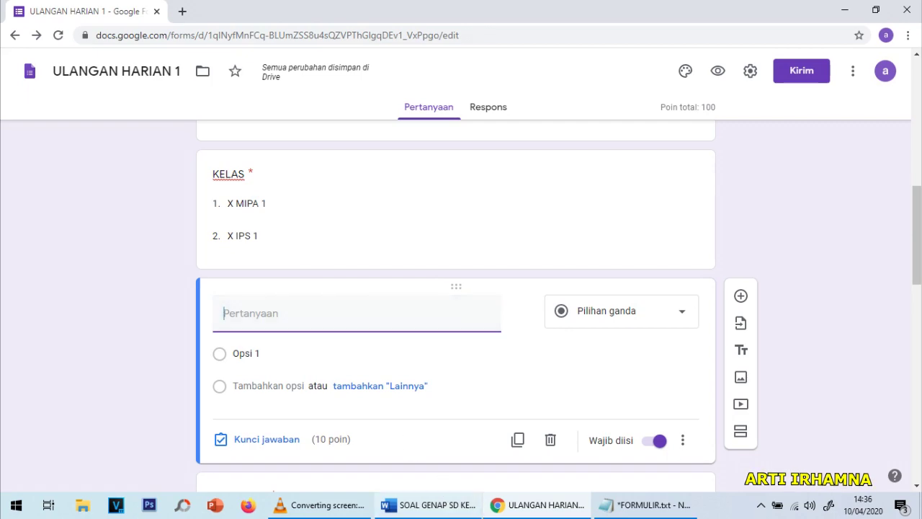
# - Copy question 1's text from the Word document and paste it into the first blank question in Google Forms
pyautogui.click(428, 505)
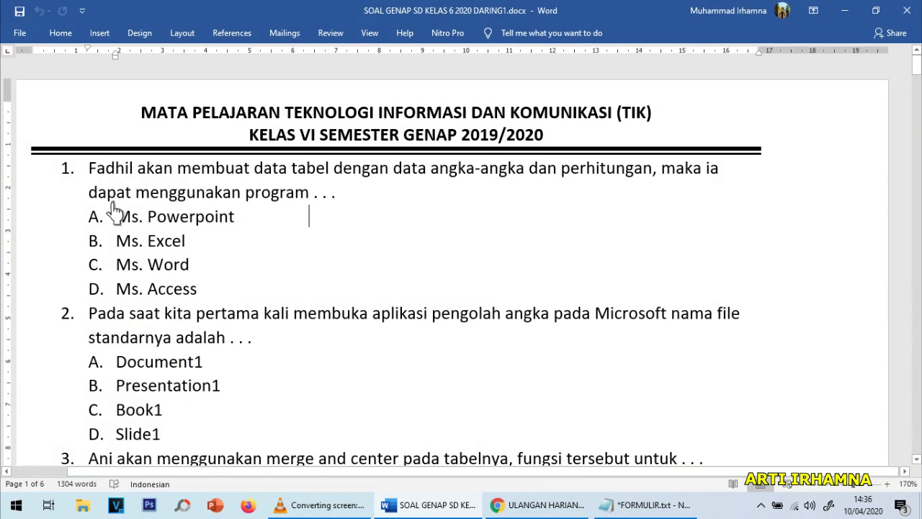
pyautogui.moveTo(90, 169); pyautogui.dragTo(375, 205)
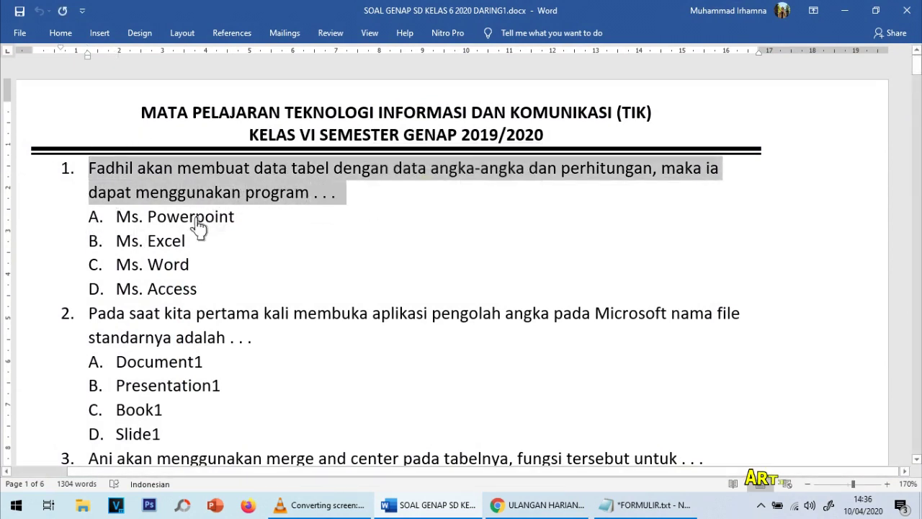
pyautogui.moveTo(89, 169); pyautogui.dragTo(389, 212)
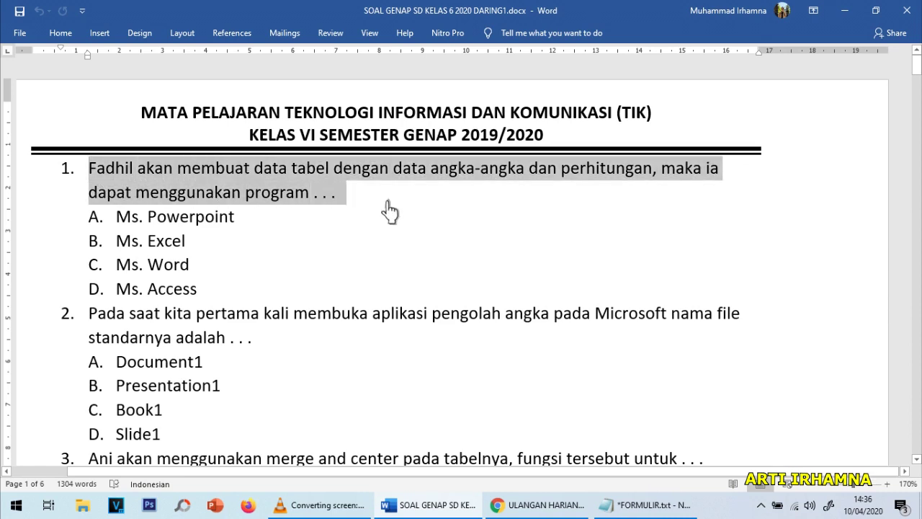
pyautogui.rightClick(167, 182)
pyautogui.click(209, 205)
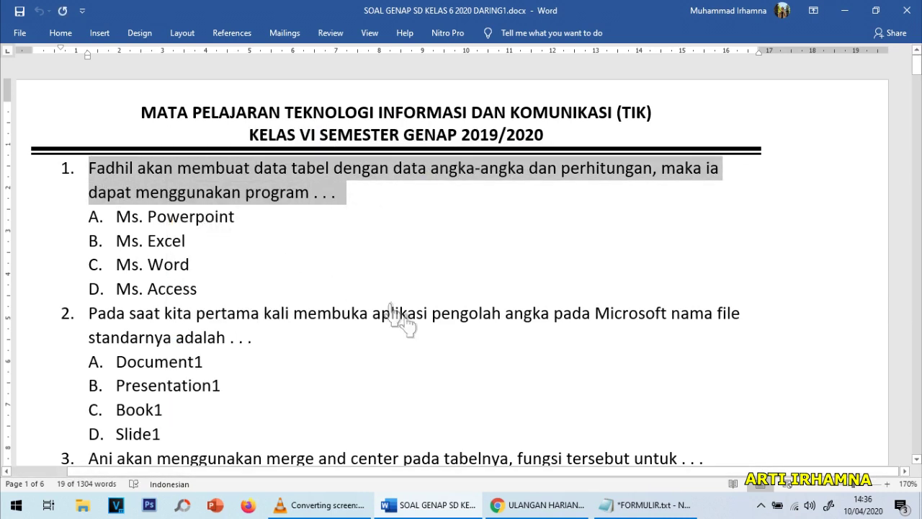
pyautogui.click(539, 505)
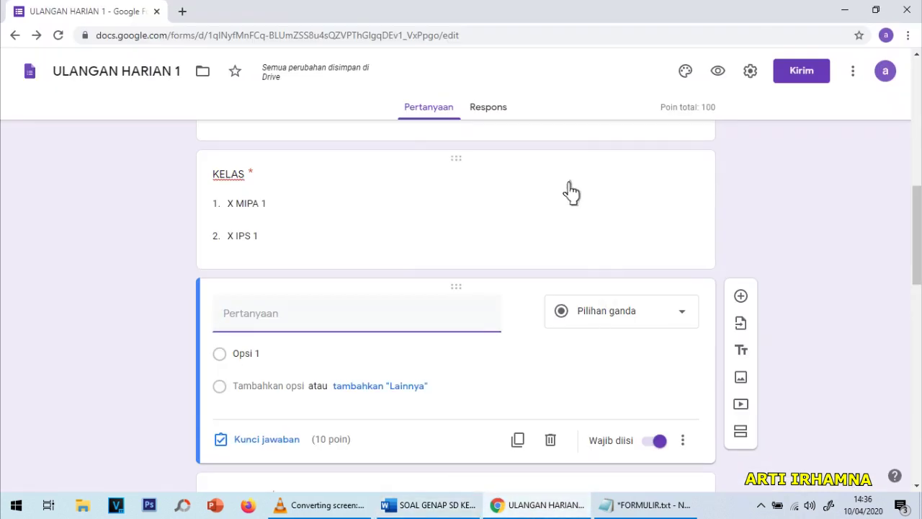
pyautogui.rightClick(281, 331)
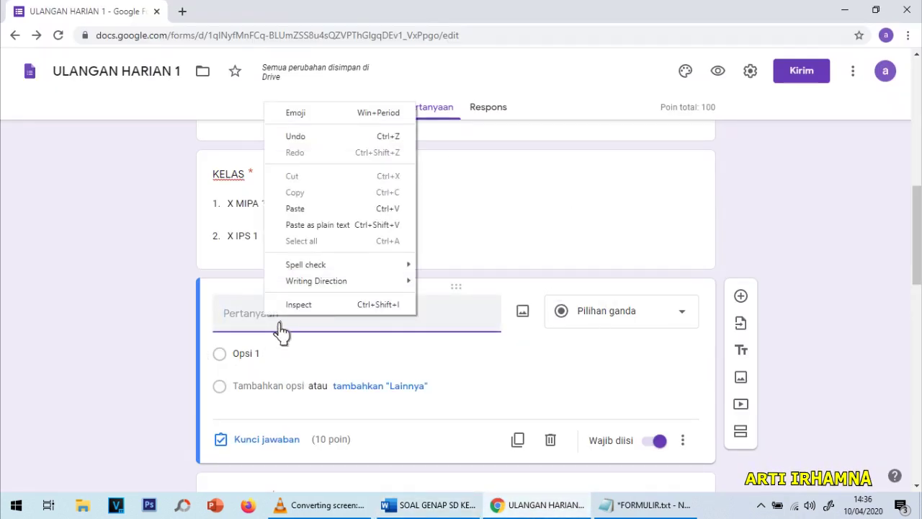
pyautogui.click(324, 223)
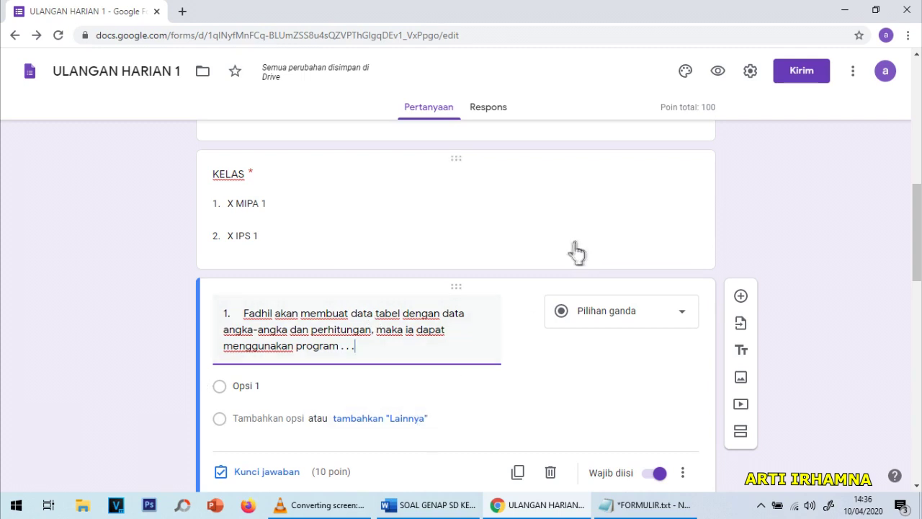
# - Switch to Word and copy question 1's four answer options, Ms. Powerpoint, Ms. Excel, Ms. Word and Ms. Access
pyautogui.click(430, 504)
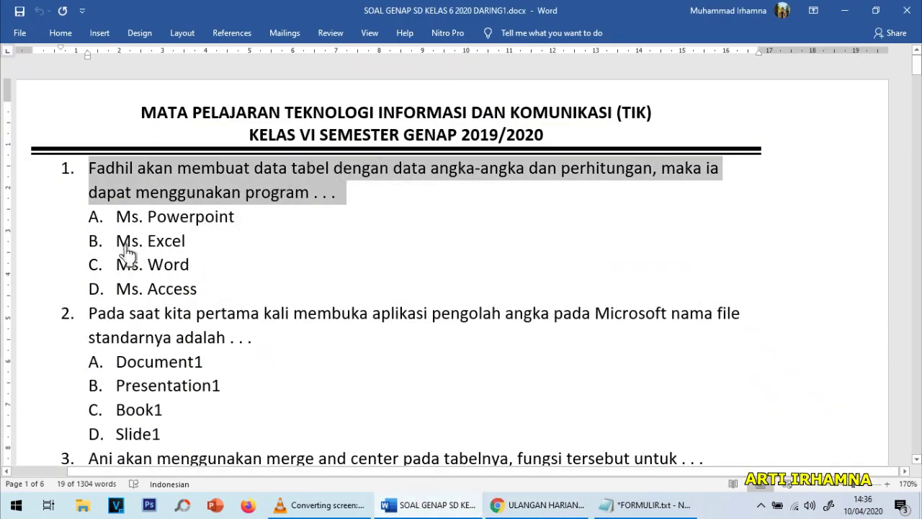
pyautogui.moveTo(116, 217); pyautogui.dragTo(261, 303)
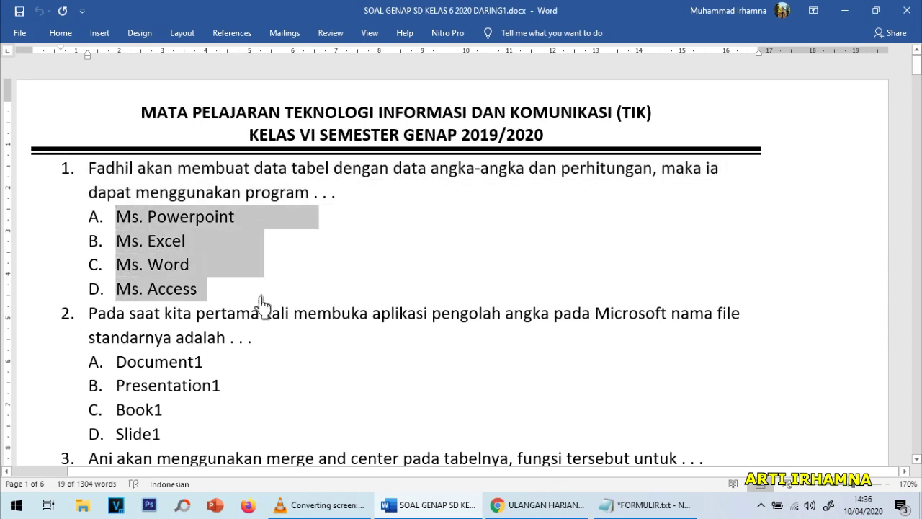
pyautogui.rightClick(187, 256)
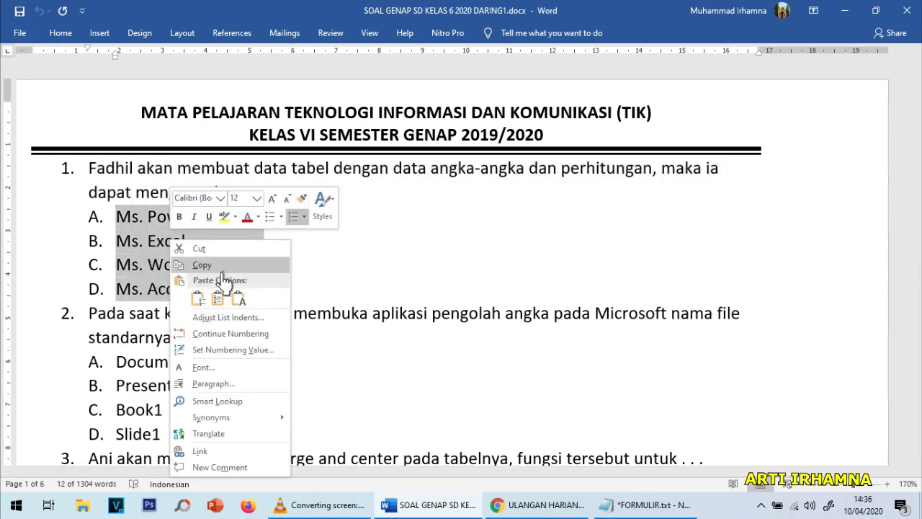
pyautogui.click(202, 264)
# - Return to Google Forms and paste the four copied answers over question 1's Opsi 1 as separate options A to D
pyautogui.hotkey('alt', 'Tab')
pyautogui.scroll(-2, 432, 259)
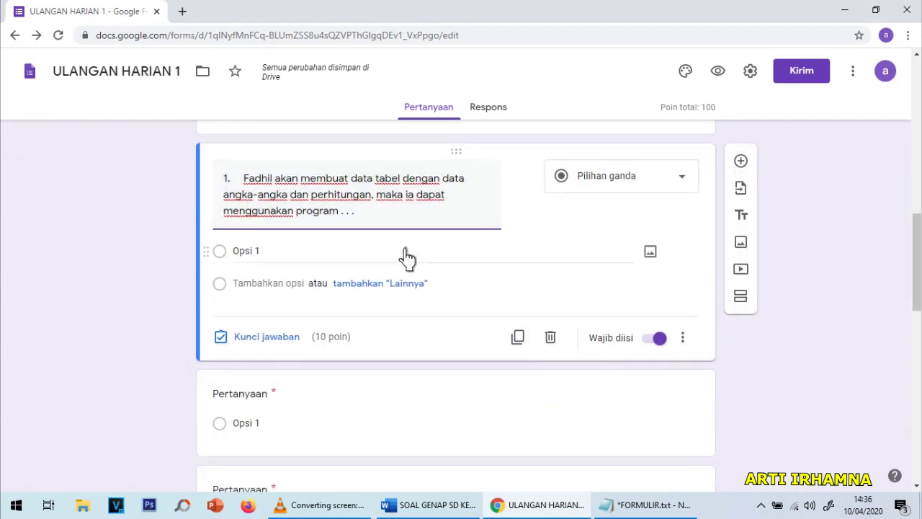
pyautogui.click(260, 267)
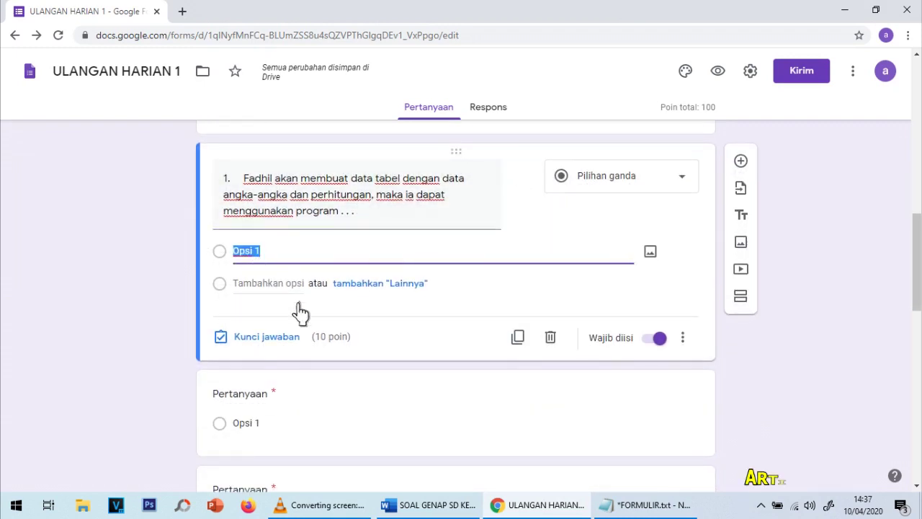
pyautogui.click(284, 266)
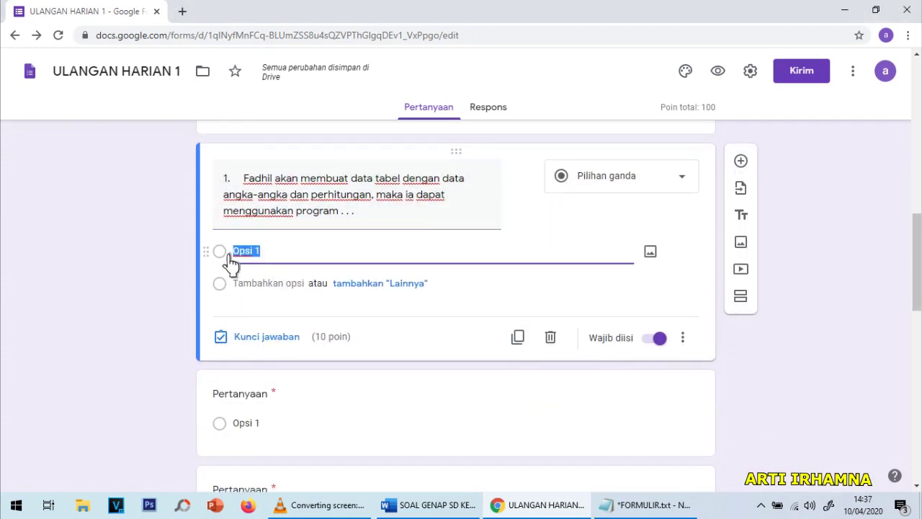
pyautogui.rightClick(269, 265)
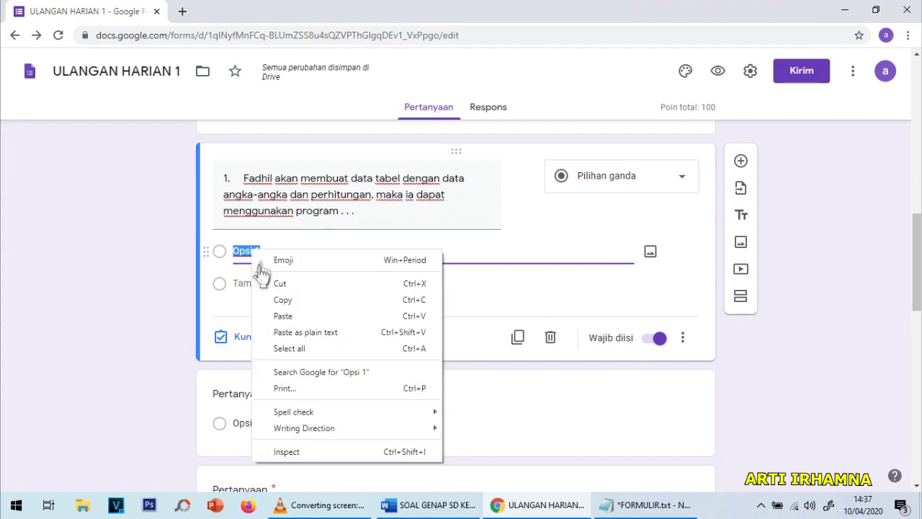
pyautogui.click(311, 317)
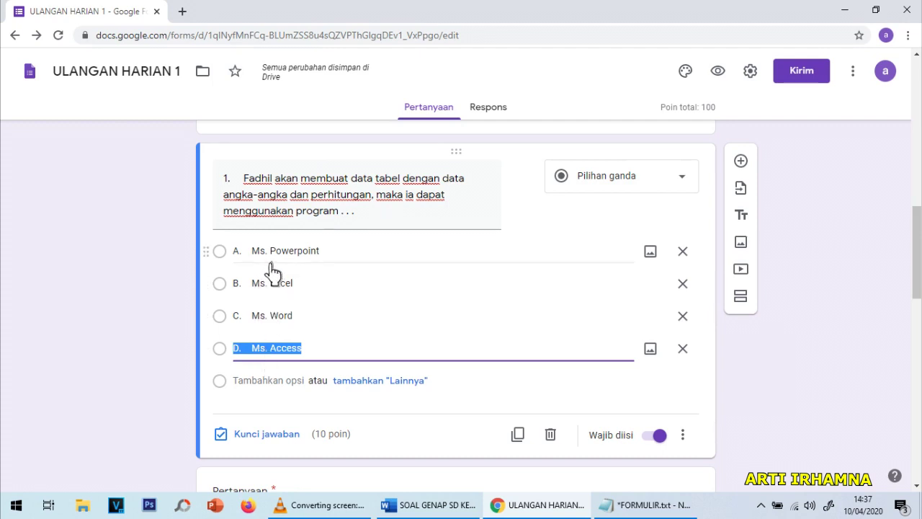
pyautogui.click(275, 255)
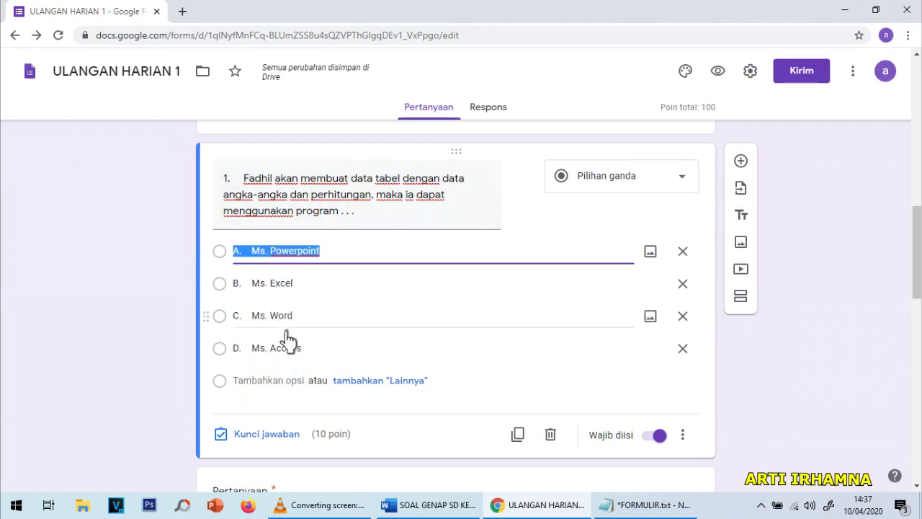
pyautogui.scroll(-1, 288, 339)
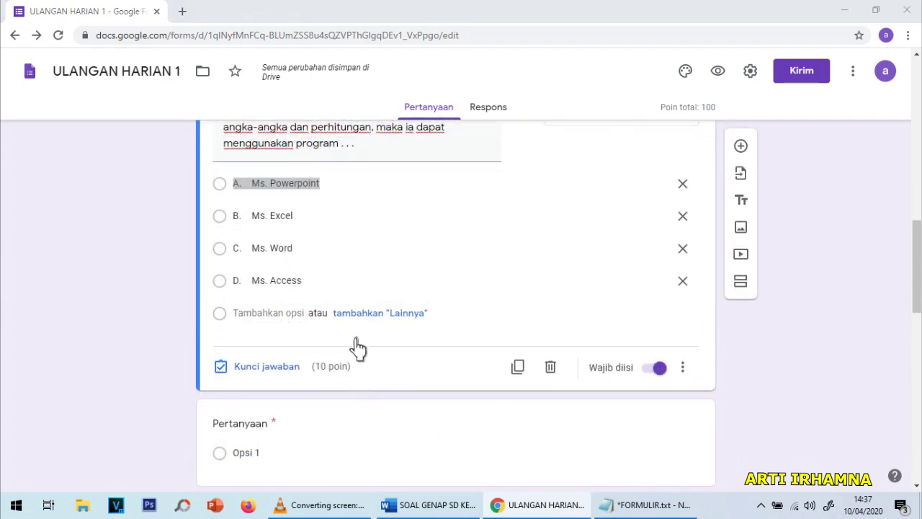
pyautogui.scroll(-2, 358, 348)
pyautogui.scroll(3, 358, 348)
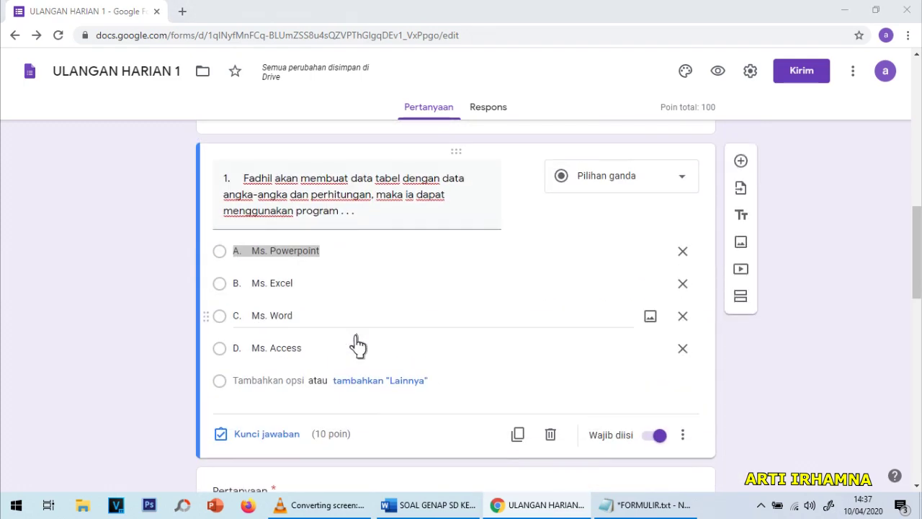
# - Copy question 2's text, about the spreadsheet's standard file name, from Word and paste it into the next blank question in Google Forms
pyautogui.click(457, 513)
pyautogui.scroll(-1, 216, 252)
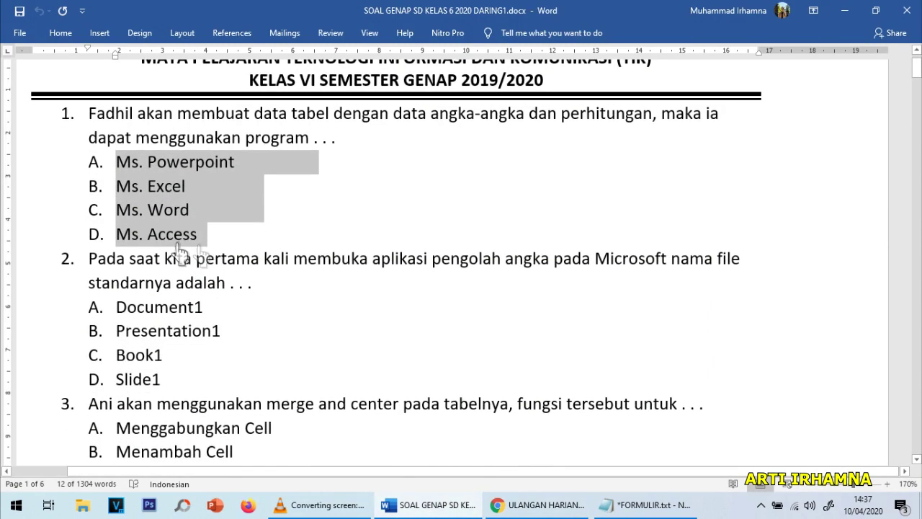
pyautogui.tripleClick(105, 270)
pyautogui.rightClick(232, 289)
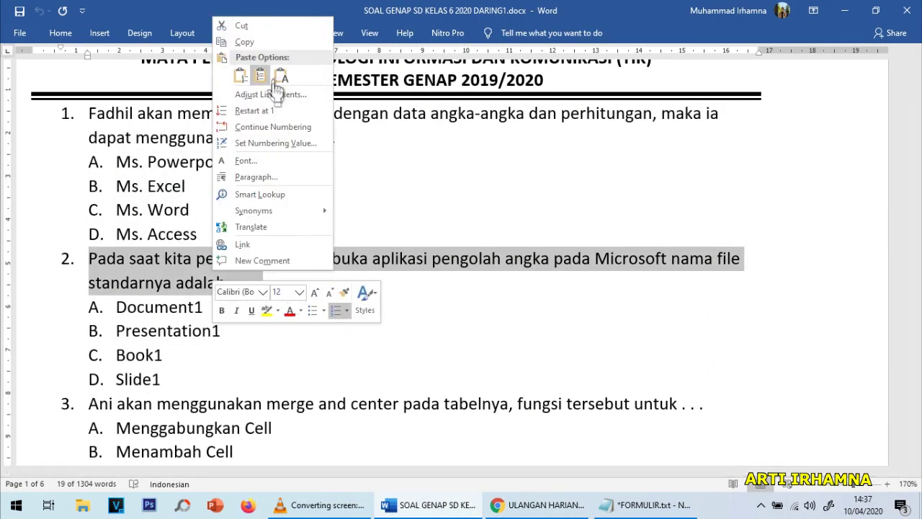
pyautogui.click(245, 40)
pyautogui.click(537, 505)
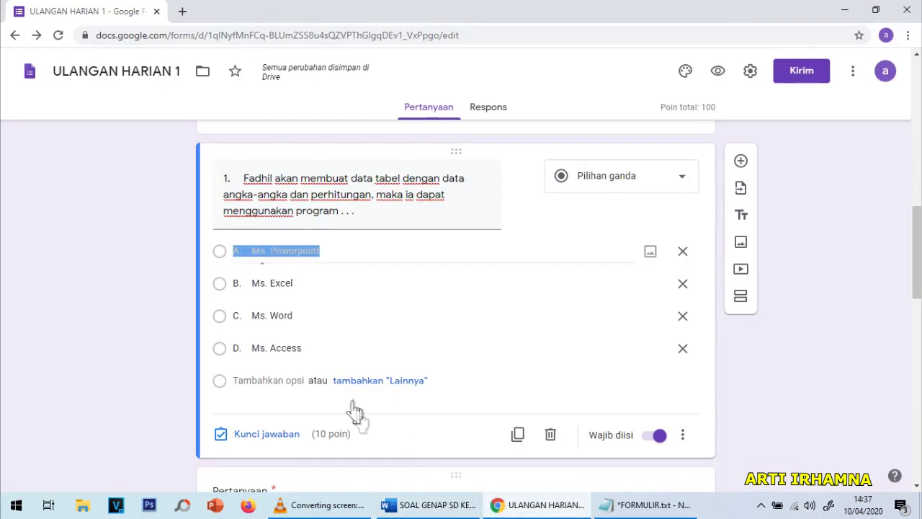
pyautogui.scroll(-4, 288, 321)
pyautogui.click(278, 235)
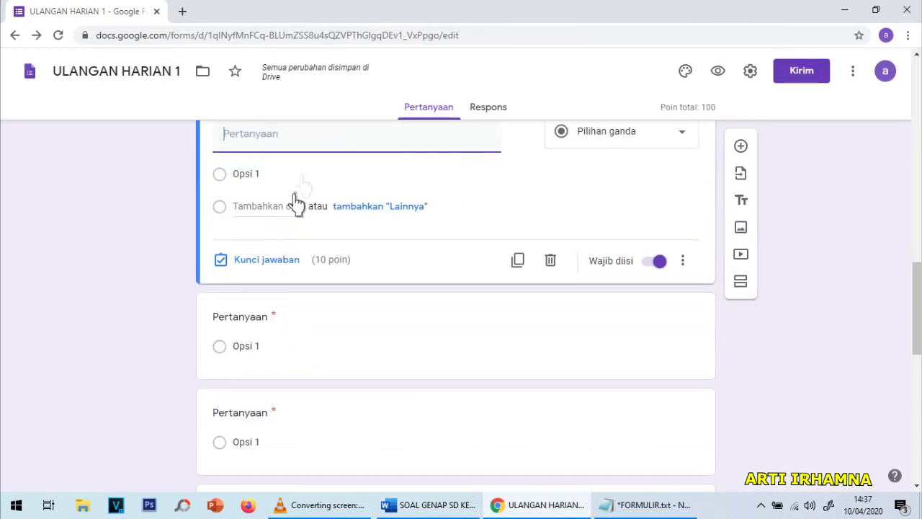
pyautogui.rightClick(281, 216)
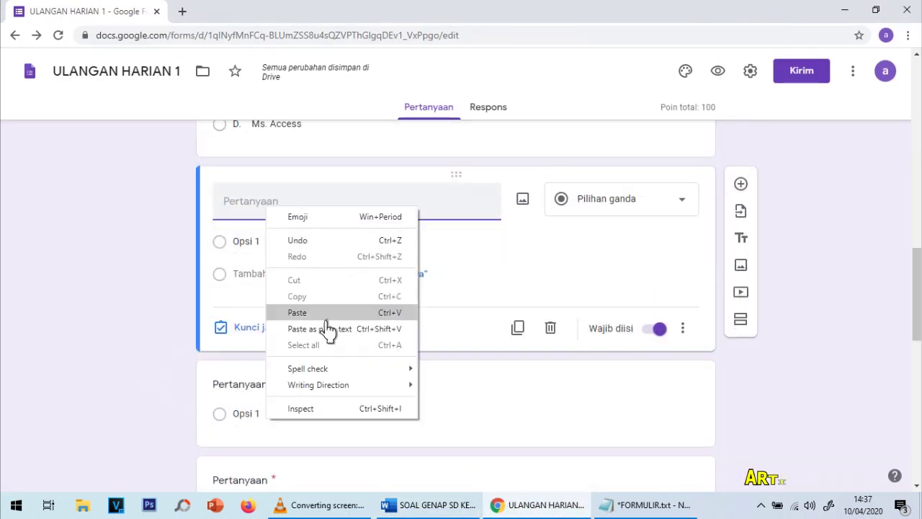
pyautogui.click(330, 320)
# - Switch to Word and copy question 2's four answer options, Document1, Presentation1, Book1 and Slide1
pyautogui.click(428, 505)
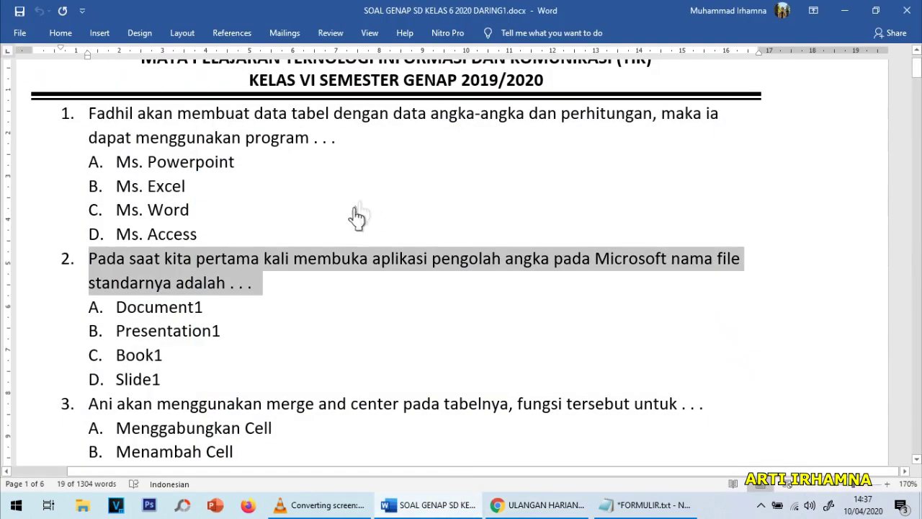
pyautogui.scroll(-2, 167, 217)
pyautogui.moveTo(131, 263); pyautogui.dragTo(245, 337)
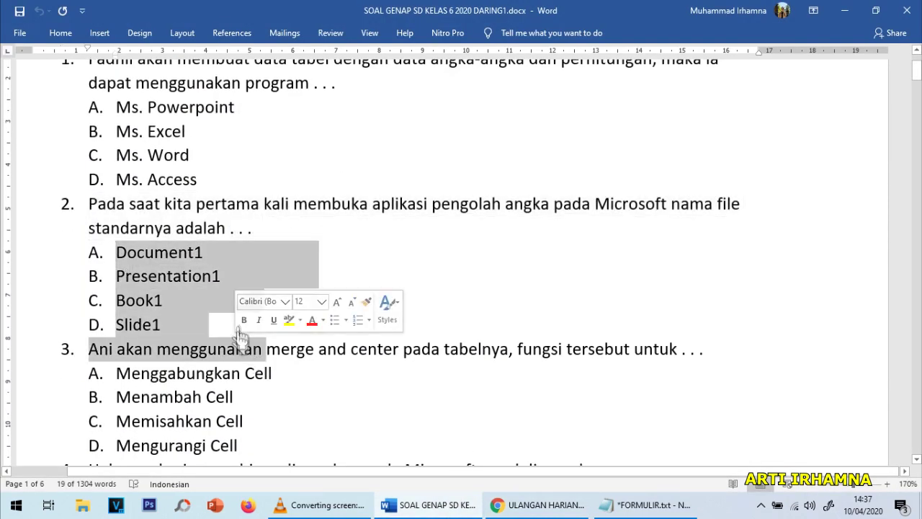
pyautogui.press('Right')
pyautogui.moveTo(116, 254); pyautogui.dragTo(222, 334)
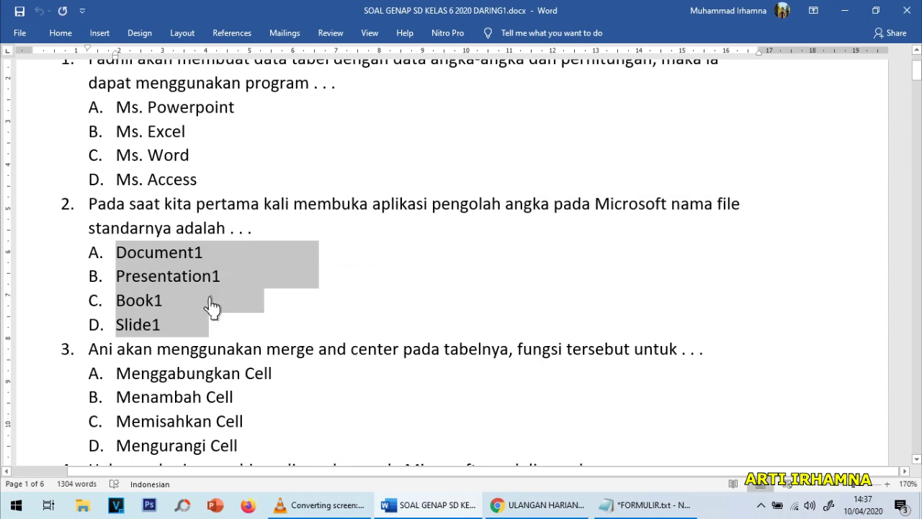
pyautogui.rightClick(211, 309)
pyautogui.click(261, 77)
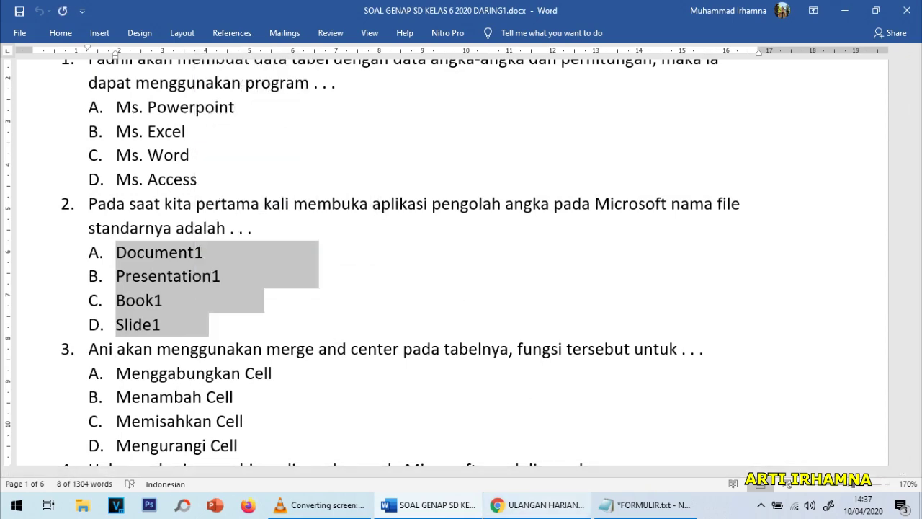
# - Return to Google Forms and paste the four copied answers over question 2's Opsi 1 as separate options A to D
pyautogui.click(537, 505)
pyautogui.click(287, 288)
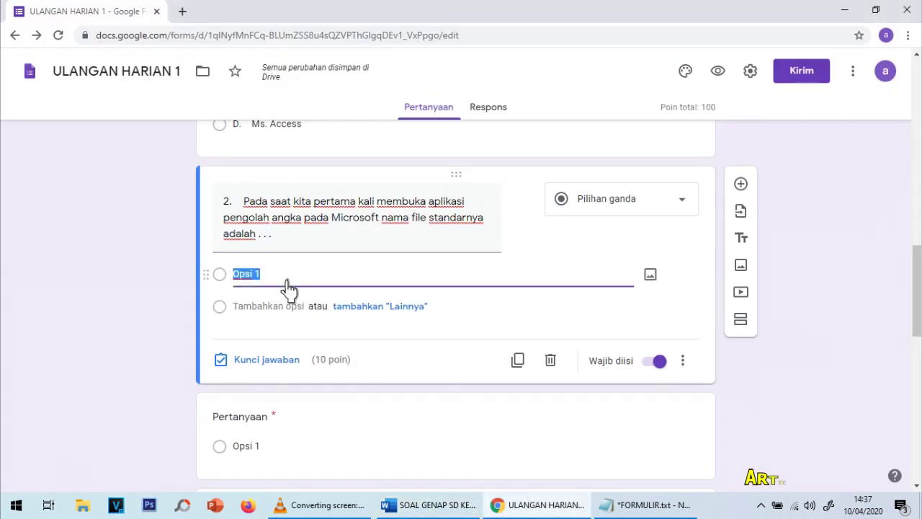
pyautogui.rightClick(290, 278)
pyautogui.click(323, 354)
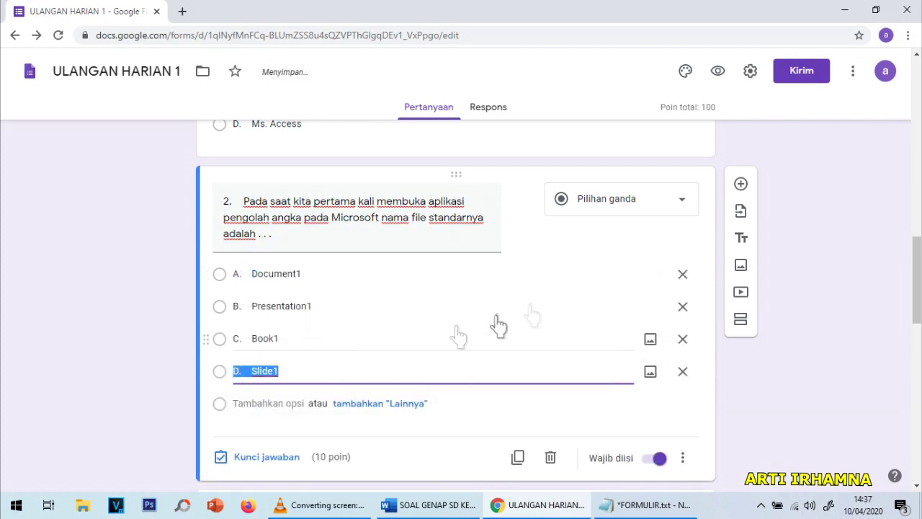
pyautogui.scroll(-3, 478, 298)
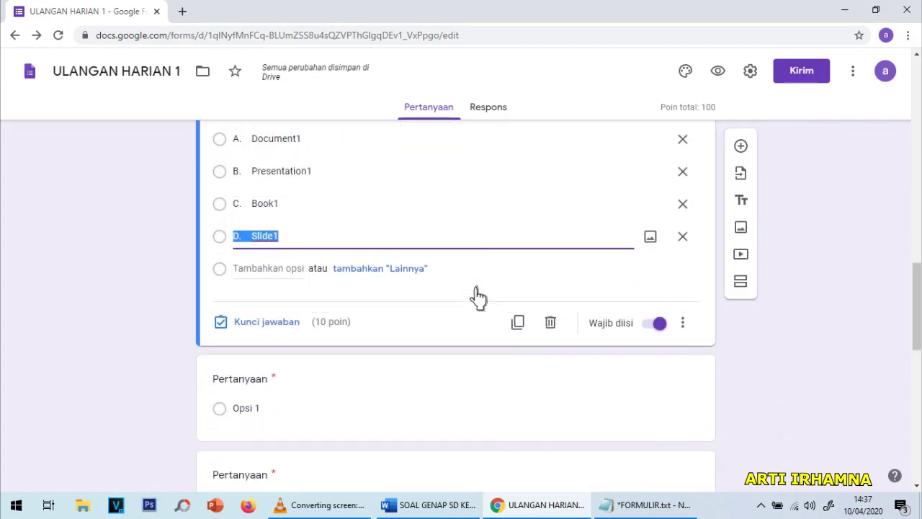
# - Copy question 3's text, about the merge and center function, from Word and paste it into the next blank question in Google Forms
pyautogui.click(428, 504)
pyautogui.scroll(-1, 265, 273)
pyautogui.moveTo(89, 294); pyautogui.dragTo(764, 305)
pyautogui.click(537, 504)
pyautogui.click(281, 311)
pyautogui.hotkey('ctrl', 'v')
# - Copy question 3's options Menggabungkan Cell, Menambah Cell, Memisahkan Cell and Mengurangi Cell from Word and paste them over its Opsi 1 in Google Forms
pyautogui.click(436, 505)
pyautogui.scroll(-2, 303, 302)
pyautogui.moveTo(117, 208); pyautogui.dragTo(289, 285)
pyautogui.hotkey('ctrl', 'c')
pyautogui.click(538, 504)
pyautogui.scroll(-2, 310, 288)
pyautogui.click(279, 150)
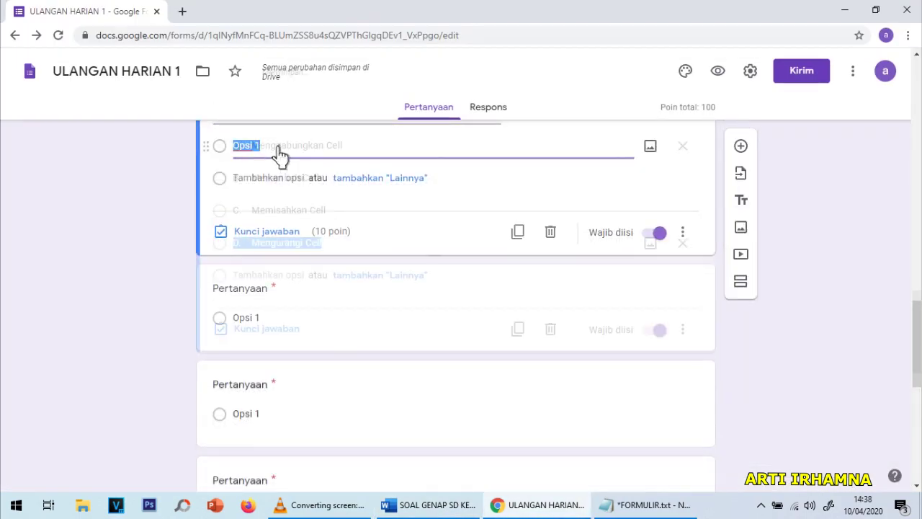
pyautogui.hotkey('ctrl', 'v')
# - Copy question 4's text, about the name of Excel's working page, from Word and paste it into the next blank question in Google Forms
pyautogui.click(433, 504)
pyautogui.moveTo(89, 306); pyautogui.dragTo(637, 311)
pyautogui.click(537, 504)
pyautogui.click(274, 393)
pyautogui.hotkey('ctrl', 'v')
# - Copy question 4's options WorkSheet, Document, Slide and Publish from Word and paste them over its Opsi 1 in Google Forms
pyautogui.click(433, 504)
pyautogui.moveTo(117, 330); pyautogui.dragTo(219, 406)
pyautogui.hotkey('ctrl', 'c')
pyautogui.click(537, 504)
pyautogui.click(290, 356)
pyautogui.hotkey('ctrl', 'v')
# - Copy question 5's text, about combining columns and rows in Excel, from Word and paste it into the next blank Google Forms question
pyautogui.click(432, 505)
pyautogui.scroll(-2, 310, 360)
pyautogui.moveTo(89, 318); pyautogui.dragTo(656, 324)
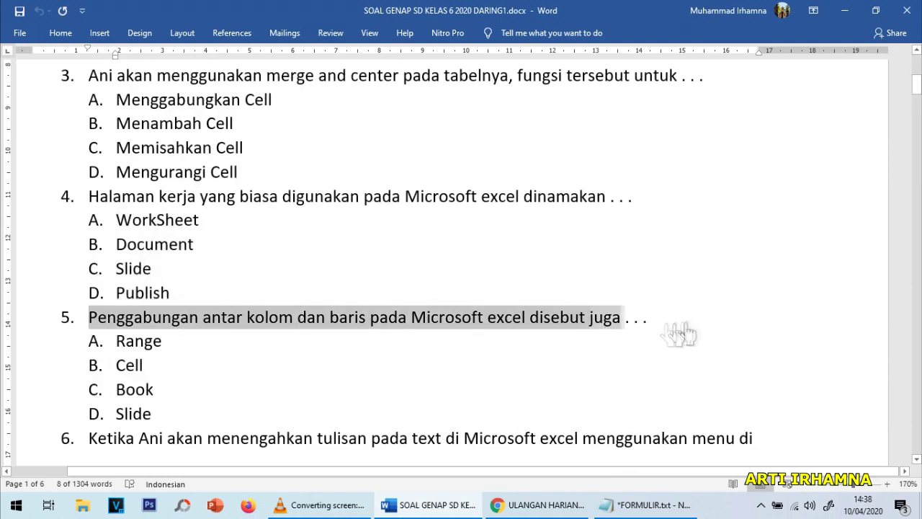
pyautogui.click(537, 504)
pyautogui.scroll(-2, 342, 432)
pyautogui.click(289, 353)
pyautogui.hotkey('ctrl', 'v')
# - Copy question 5's options Range, Cell, Book and Slide from Word and paste them over its Opsi 1 in Google Forms
pyautogui.click(432, 504)
pyautogui.moveTo(118, 341); pyautogui.dragTo(160, 412)
pyautogui.hotkey('ctrl', 'c')
pyautogui.click(538, 504)
pyautogui.click(299, 227)
pyautogui.hotkey('ctrl', 'v')
# - Copy question 6's text, about the menu for centering text in Excel, from Word into the next blank Google Forms question
pyautogui.click(432, 504)
pyautogui.scroll(-2, 119, 350)
pyautogui.tripleClick(122, 353)
pyautogui.hotkey('ctrl', 'c')
pyautogui.click(538, 505)
# - Copy question 6's options Font, Style, Alignment and Number from Word and paste them over its Opsi 1 in Google Forms
pyautogui.click(432, 505)
pyautogui.scroll(-2, 123, 353)
pyautogui.moveTo(116, 311); pyautogui.dragTo(216, 386)
pyautogui.hotkey('ctrl', 'c')
pyautogui.click(537, 504)
pyautogui.click(285, 170)
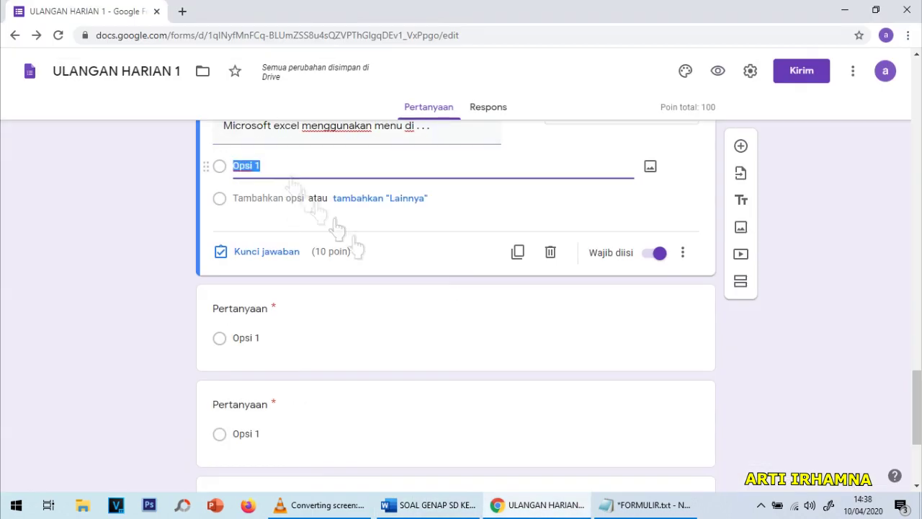
pyautogui.hotkey('ctrl', 'v')
# - Copy question 7's text, about the number of sheets in Excel 2007, from Word and paste it into the next blank Google Forms question
pyautogui.click(432, 505)
pyautogui.scroll(-2, 226, 368)
pyautogui.moveTo(89, 244); pyautogui.dragTo(772, 246)
pyautogui.click(538, 504)
pyautogui.click(274, 410)
pyautogui.hotkey('ctrl', 'v')
# - Copy question 7's options 5, 4, 3 and 2 from Word and paste them over its Opsi 1 in Google Forms
pyautogui.click(432, 505)
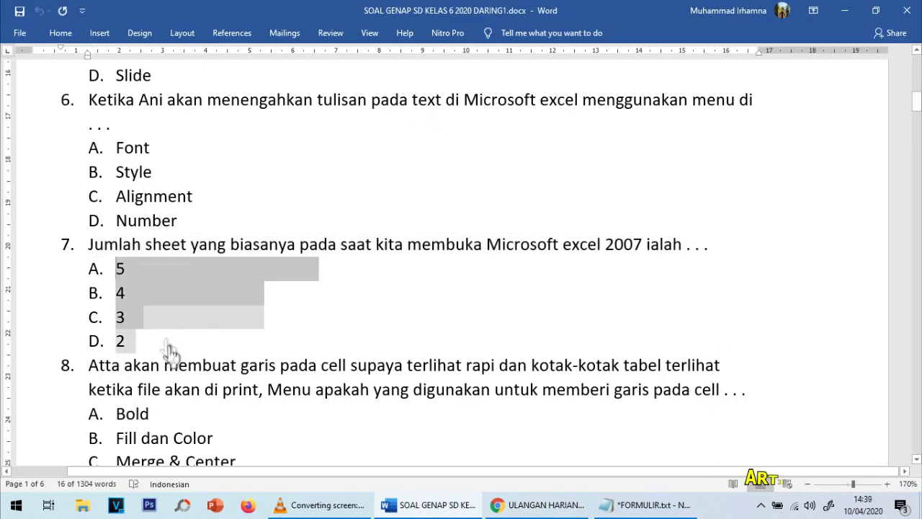
pyautogui.moveTo(116, 269); pyautogui.dragTo(144, 342)
pyautogui.click(537, 504)
pyautogui.click(304, 375)
pyautogui.hotkey('ctrl', 'v')
# - Copy question 8's text, about the menu for drawing cell lines, from Word and paste it into the next blank Google Forms question
pyautogui.click(432, 504)
pyautogui.moveTo(89, 256); pyautogui.dragTo(812, 284)
pyautogui.hotkey('ctrl', 'c')
pyautogui.click(537, 505)
pyautogui.scroll(-3, 241, 357)
pyautogui.click(264, 362)
pyautogui.hotkey('ctrl', 'v')
# - Copy question 8's options Bold, Fill dan Color, Merge & Center and Border from Word and paste them over its Opsi 1 in Google Forms
pyautogui.click(432, 504)
pyautogui.moveTo(117, 194); pyautogui.dragTo(169, 266)
pyautogui.hotkey('ctrl', 'c')
pyautogui.click(537, 504)
pyautogui.click(243, 208)
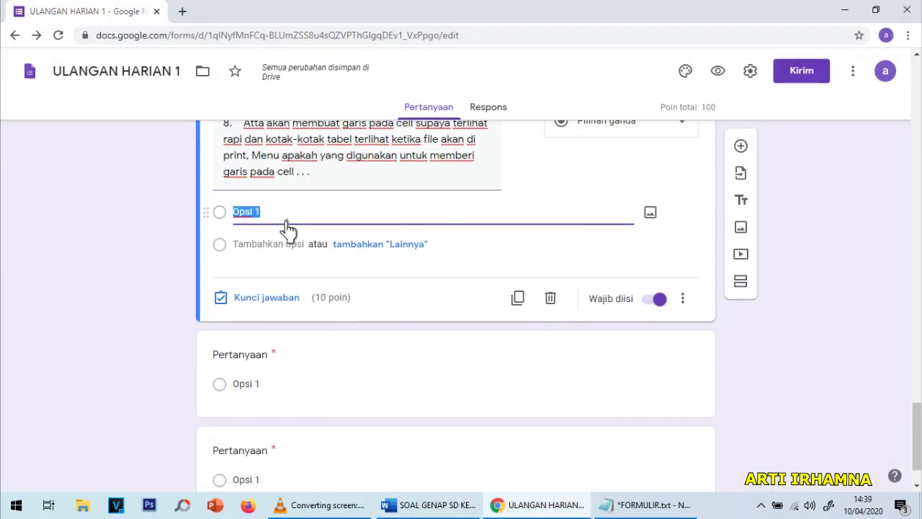
pyautogui.hotkey('ctrl', 'v')
# - Copy question 9's text, about the menu containing Clipboard, Font and Alignment, from Word and paste it into the next blank Google Forms question
pyautogui.click(432, 504)
pyautogui.scroll(-5, 274, 329)
pyautogui.moveTo(89, 256); pyautogui.dragTo(205, 281)
pyautogui.hotkey('ctrl', 'c')
pyautogui.click(537, 505)
pyautogui.click(278, 333)
pyautogui.hotkey('ctrl', 'v')
# - Copy question 9's options Insert, Home, Page Layout and Data from Word and paste them over its Opsi 1 in Google Forms
pyautogui.click(433, 504)
pyautogui.scroll(-3, 274, 324)
pyautogui.moveTo(117, 138); pyautogui.dragTo(212, 238)
pyautogui.click(537, 504)
pyautogui.click(279, 310)
pyautogui.hotkey('ctrl', 'v')
# - Copy question 10's text, about fitting long text on two lines in a narrow cell, from Word into the last blank Google Forms question
pyautogui.click(432, 504)
pyautogui.moveTo(89, 237); pyautogui.dragTo(565, 266)
pyautogui.click(537, 504)
pyautogui.click(289, 393)
pyautogui.hotkey('ctrl', 'v')
# - Copy question 10's options Wrap Text, Align, Rotate Text and Indent from Word and paste them over its Opsi 1 in Google Forms
pyautogui.click(432, 504)
pyautogui.scroll(-3, 315, 396)
pyautogui.moveTo(117, 175); pyautogui.dragTo(237, 267)
pyautogui.hotkey('ctrl', 'c')
pyautogui.click(537, 504)
pyautogui.click(302, 387)
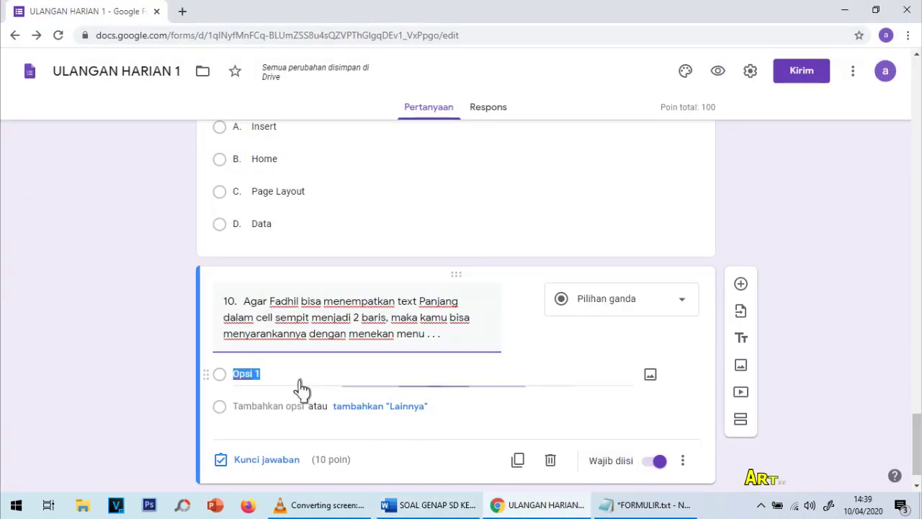
pyautogui.hotkey('ctrl', 'v')
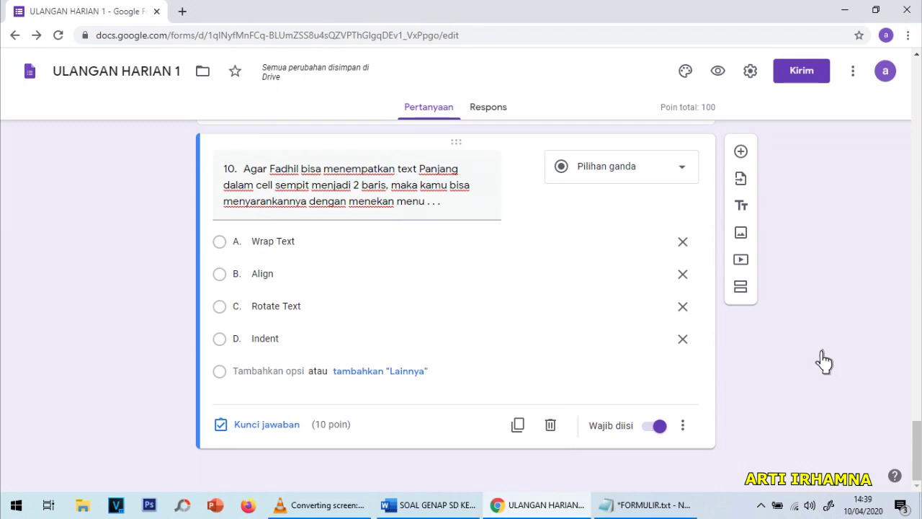
# - Return to question 1 and set B. Ms. Excel as the correct answer in its answer key
pyautogui.scroll(4, 806, 301)
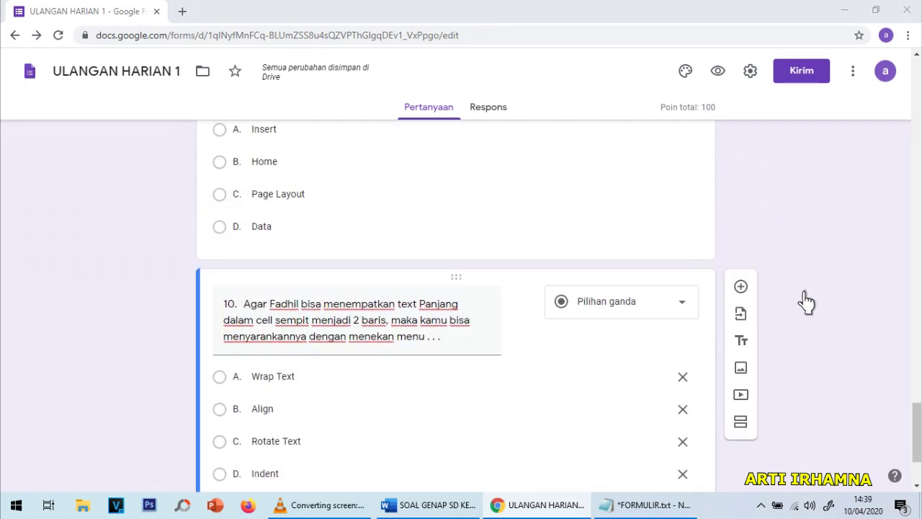
pyautogui.scroll(15, 817, 291)
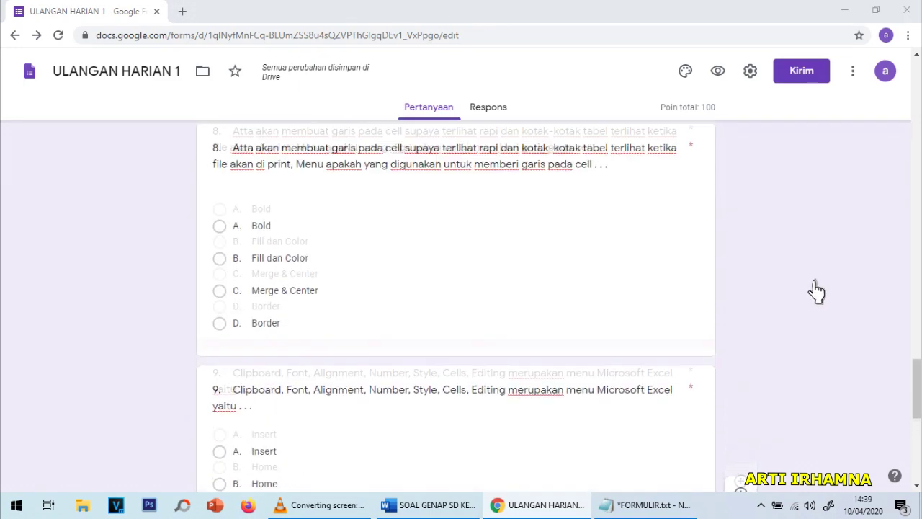
pyautogui.scroll(15, 816, 290)
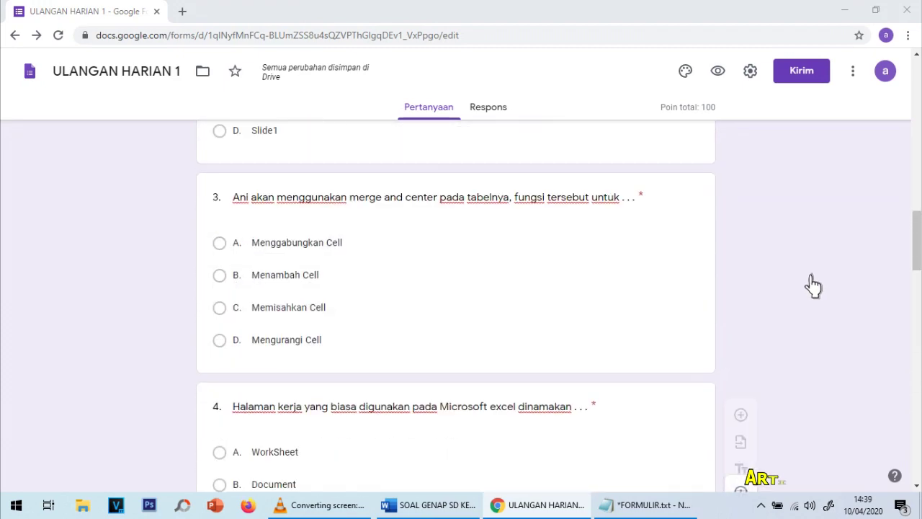
pyautogui.scroll(5, 808, 267)
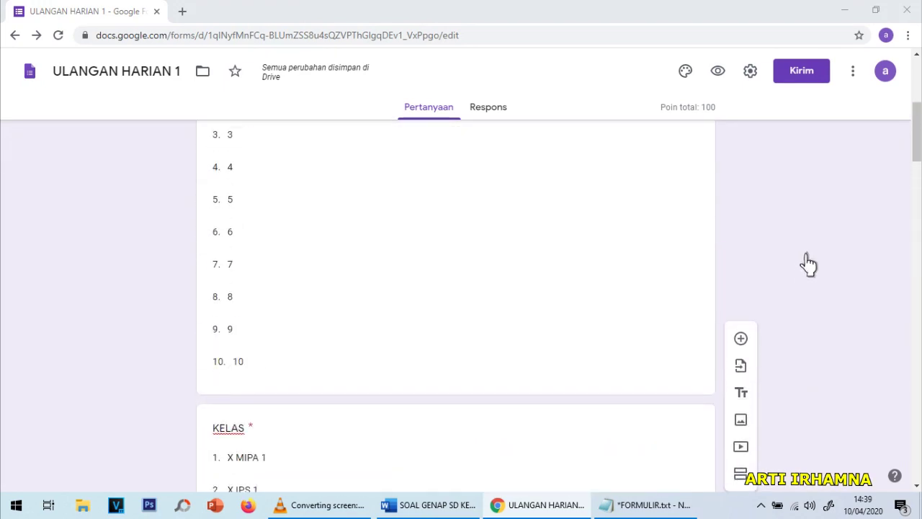
pyautogui.scroll(-8, 810, 256)
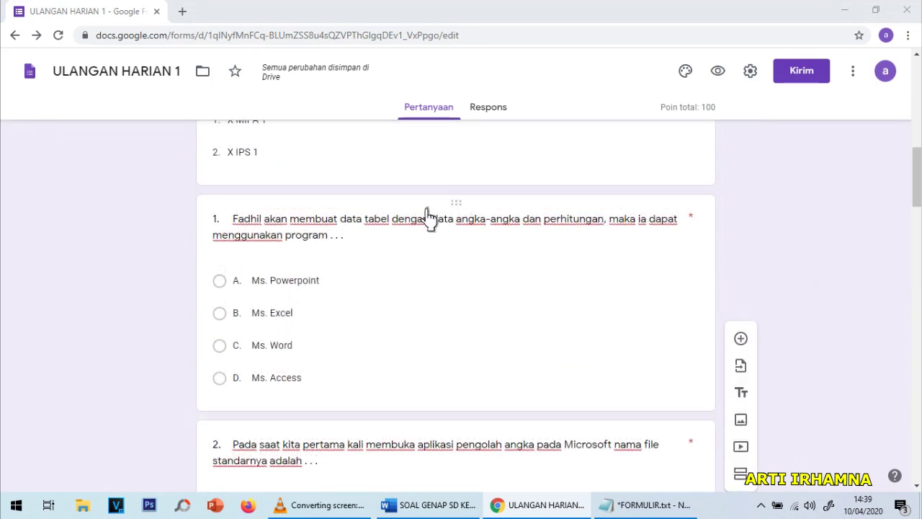
pyautogui.click(428, 216)
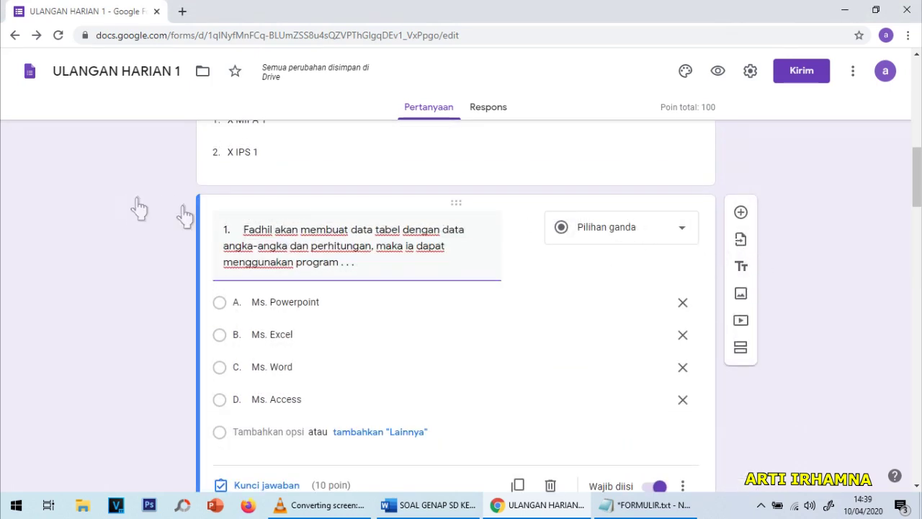
pyautogui.scroll(-1, 584, 269)
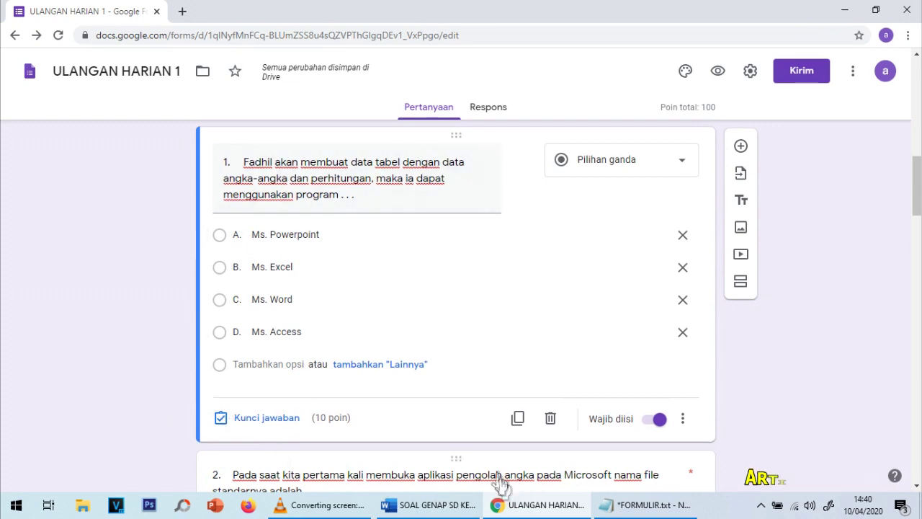
pyautogui.click(248, 417)
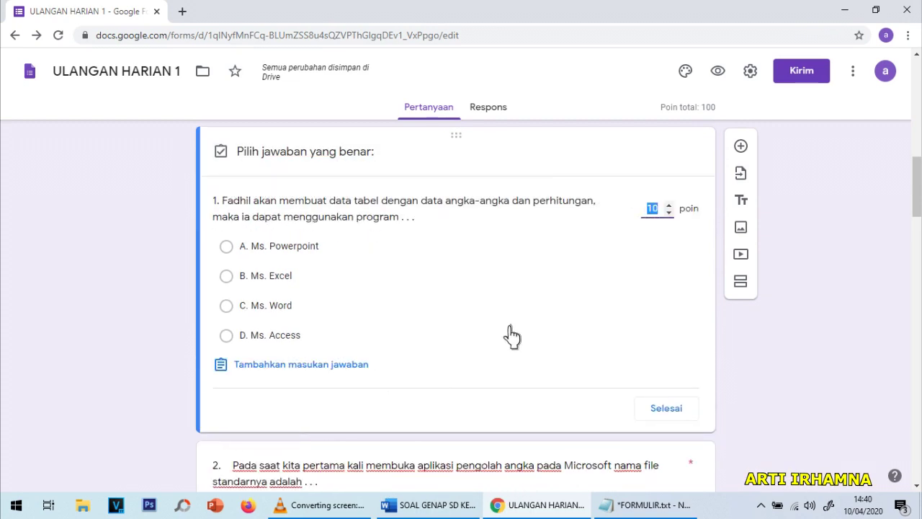
pyautogui.click(245, 278)
pyautogui.click(690, 425)
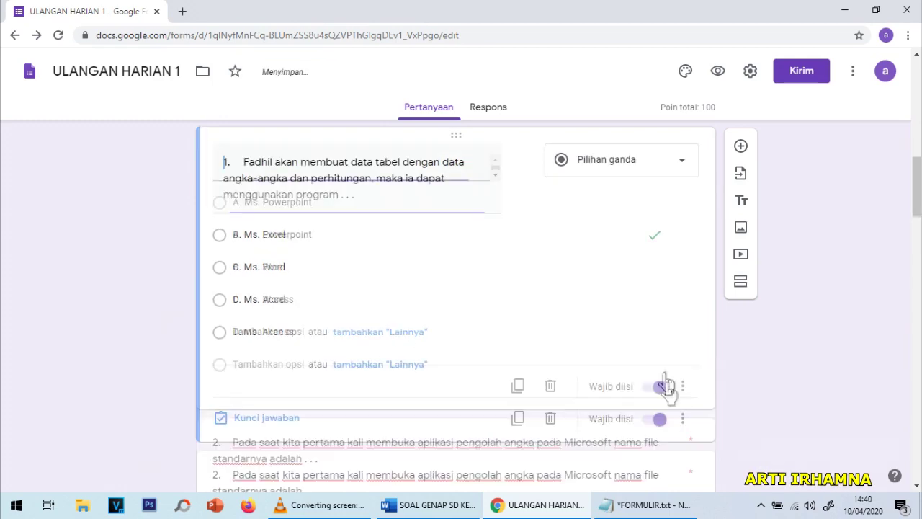
# - Set C. Book1 as the correct answer in question 2's answer key
pyautogui.scroll(-1, 662, 385)
pyautogui.click(333, 364)
pyautogui.scroll(-2, 432, 371)
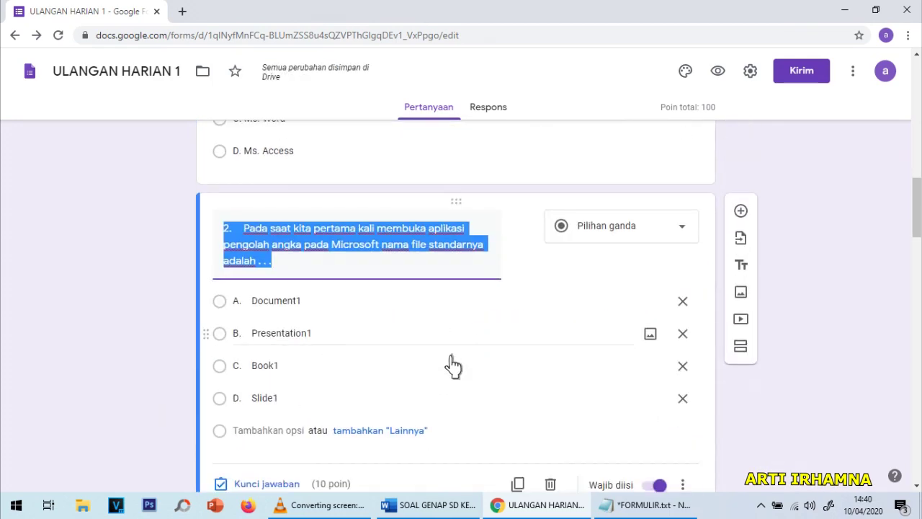
pyautogui.click(286, 382)
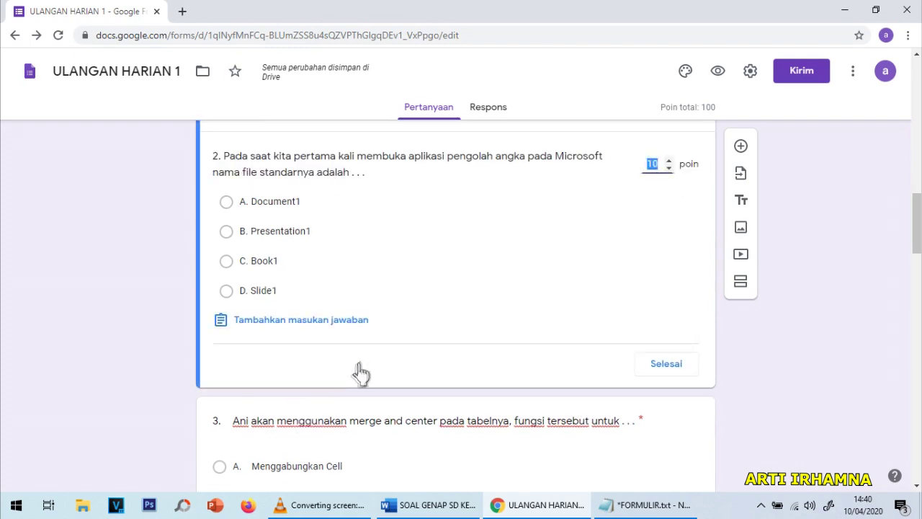
pyautogui.click(228, 333)
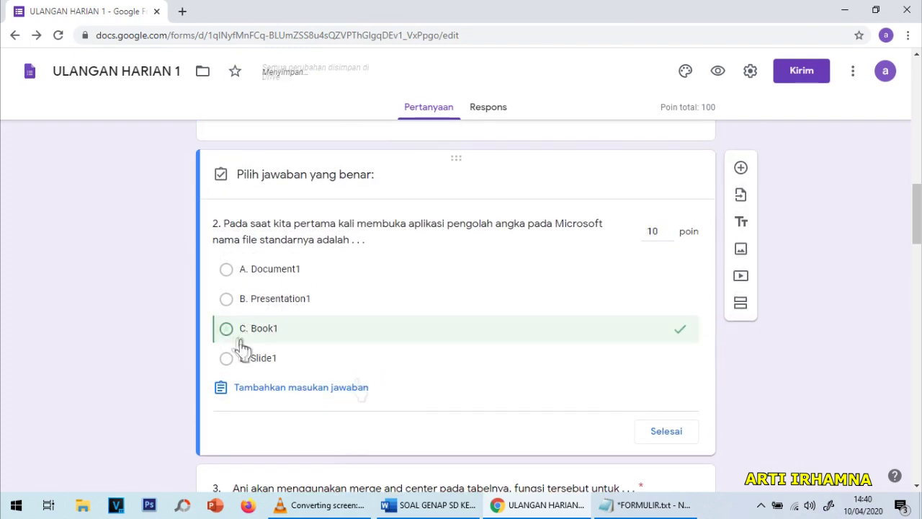
pyautogui.click(664, 437)
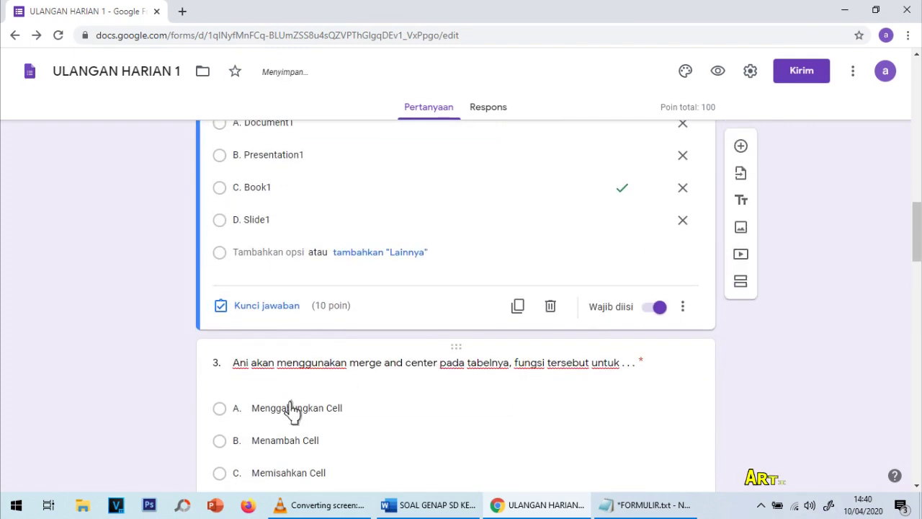
# - Set A. Menggabungkan Cell as the correct answer in question 3's answer key
pyautogui.click(292, 408)
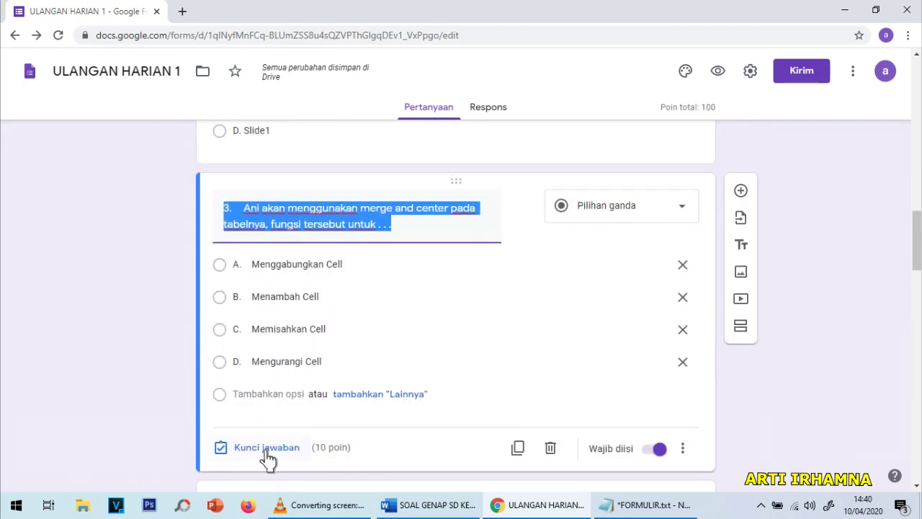
pyautogui.click(267, 453)
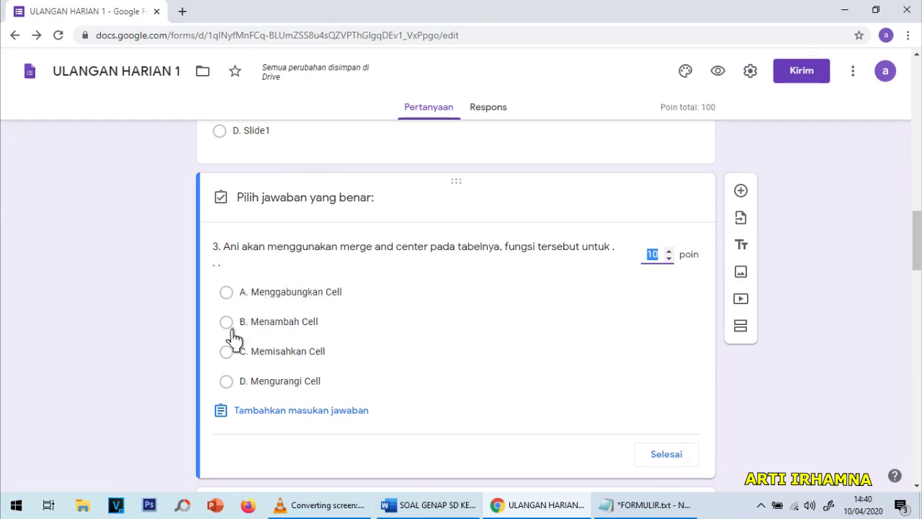
pyautogui.click(226, 291)
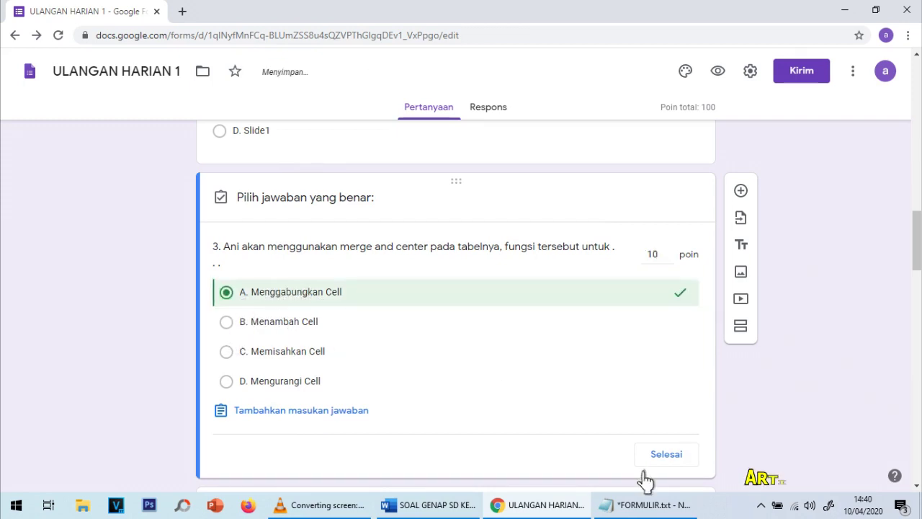
pyautogui.click(666, 454)
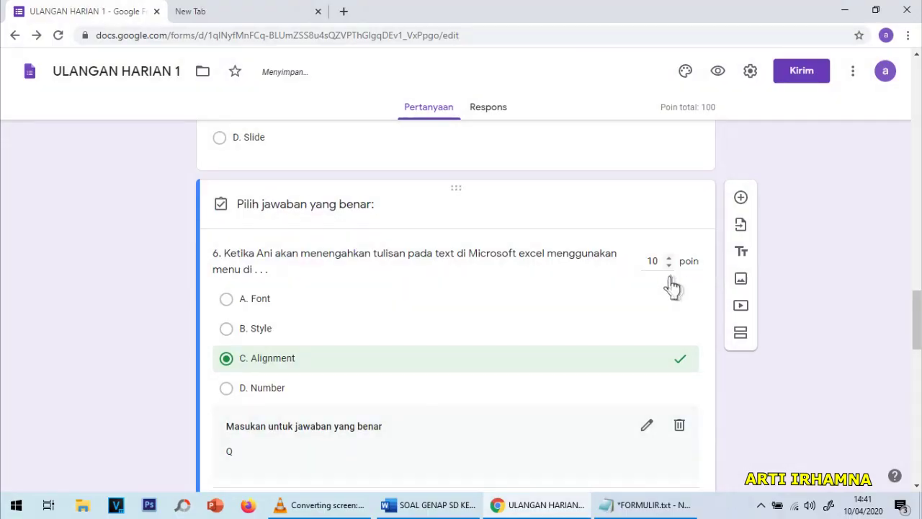
# - Review the whole form, from the title and identity fields through question 10
pyautogui.scroll(-10, 668, 284)
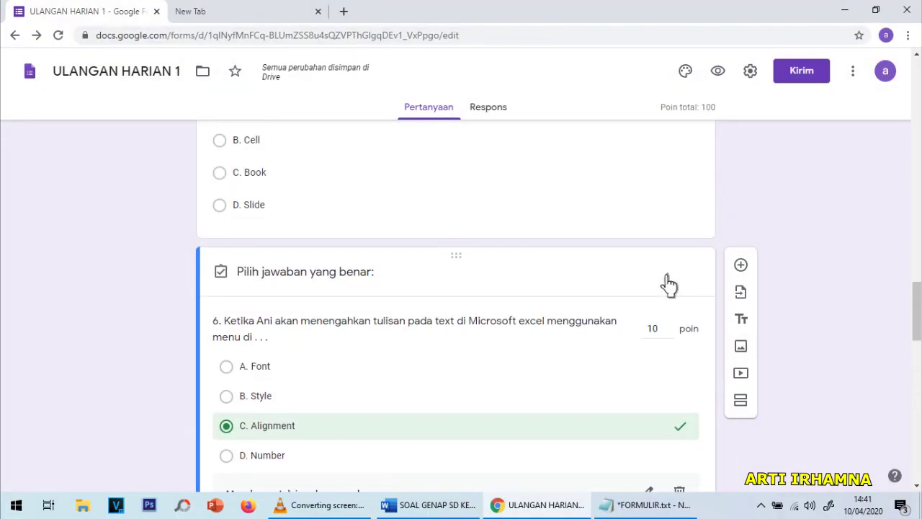
pyautogui.scroll(15, 597, 349)
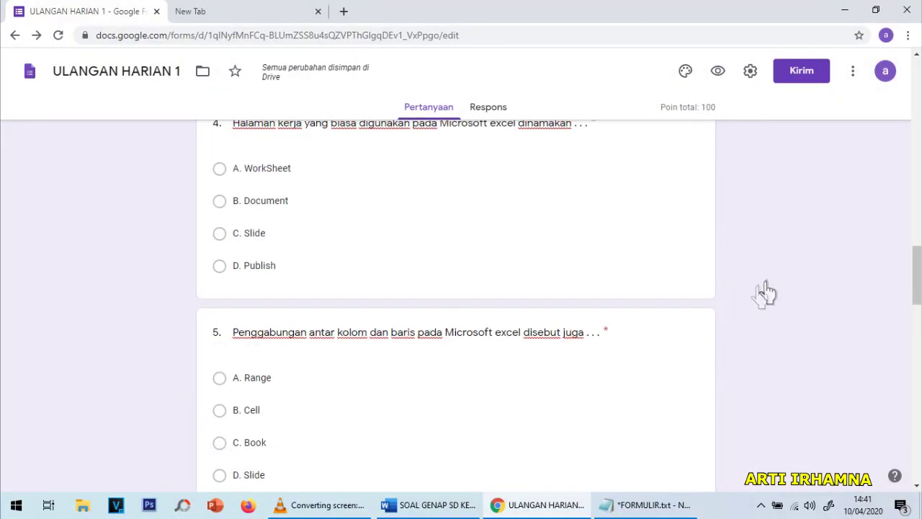
pyautogui.scroll(10, 790, 282)
pyautogui.scroll(10, 855, 297)
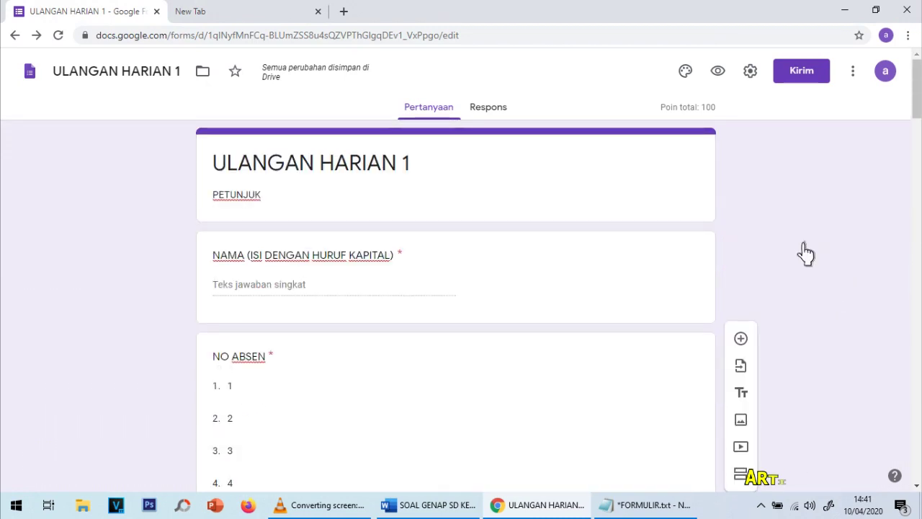
pyautogui.scroll(-20, 766, 226)
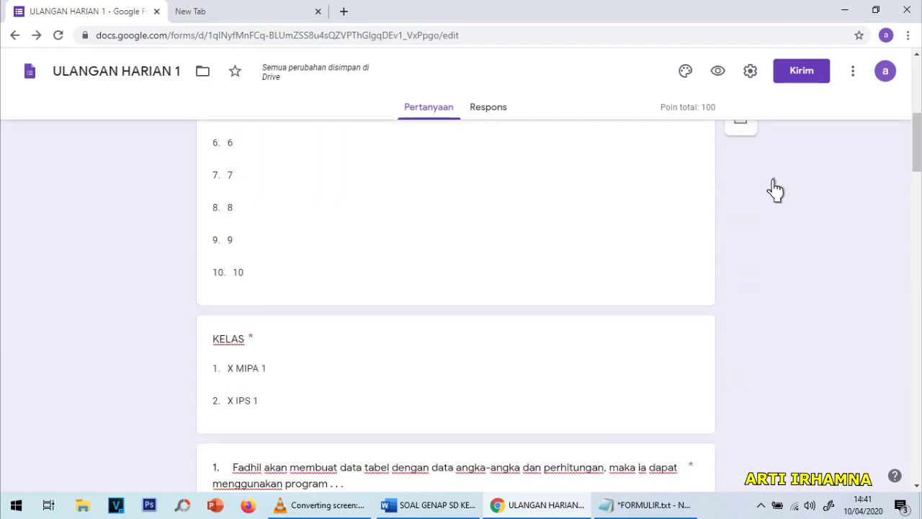
pyautogui.scroll(-10, 773, 198)
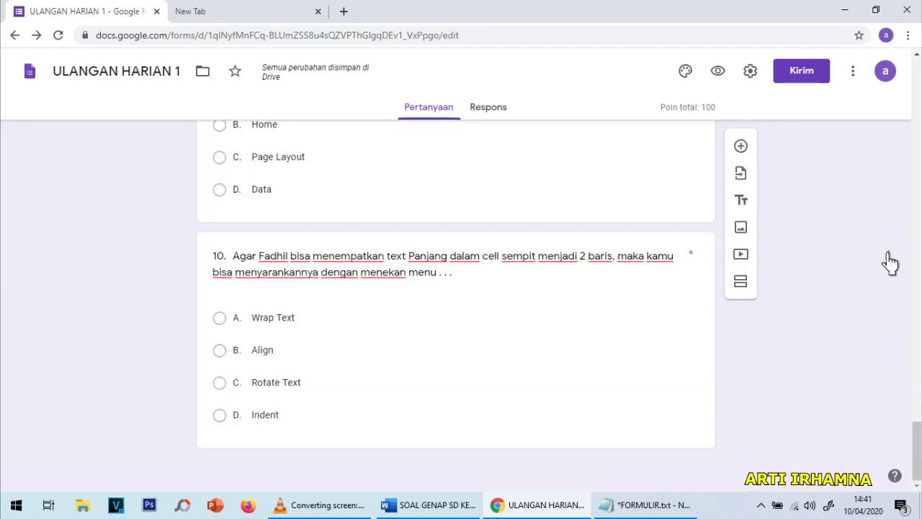
pyautogui.scroll(12, 888, 263)
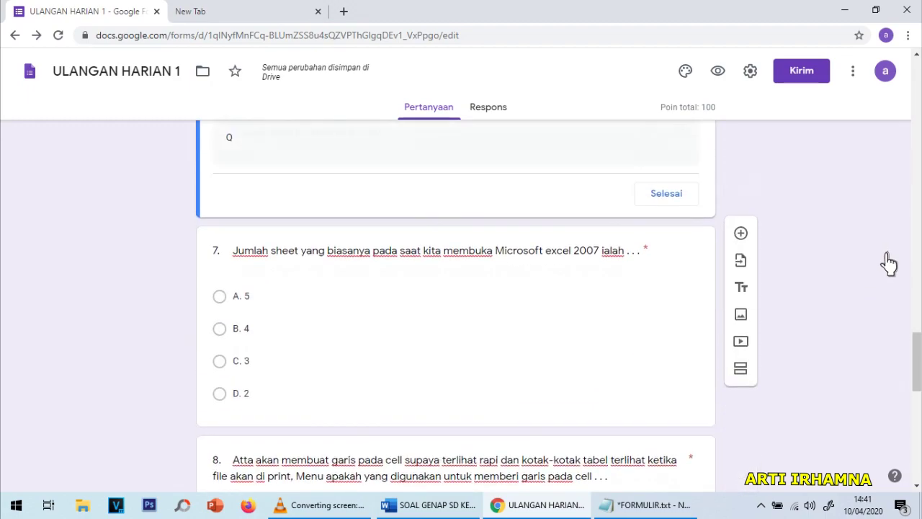
pyautogui.scroll(15, 887, 263)
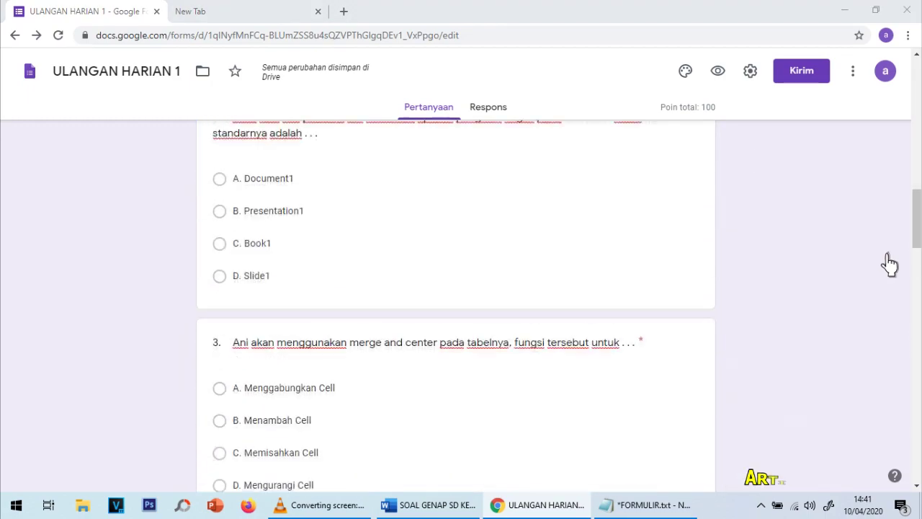
pyautogui.scroll(8, 886, 246)
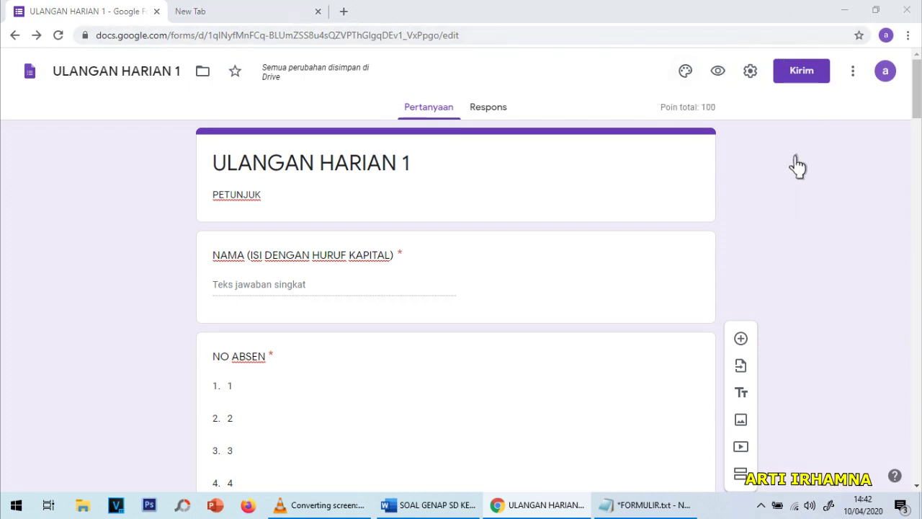
# - Open the form's send options, choose sharing by link, and shorten the URL
pyautogui.click(820, 85)
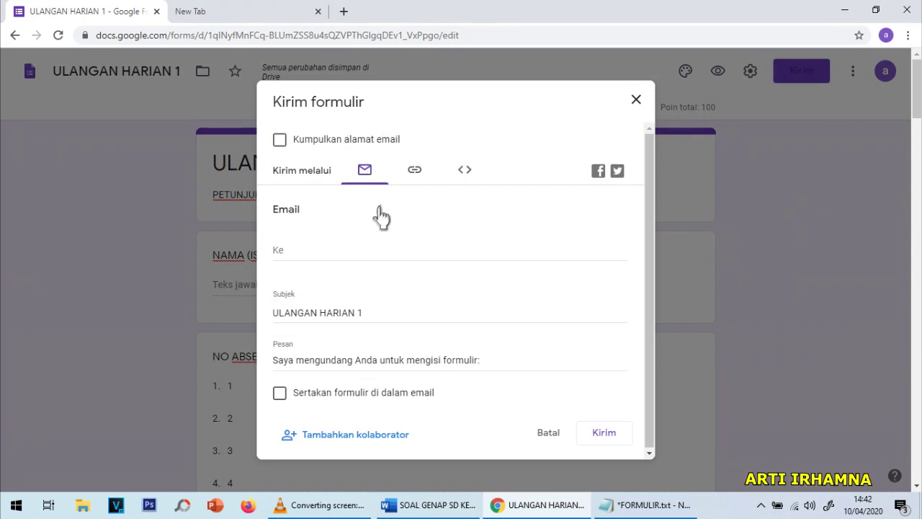
pyautogui.click(430, 189)
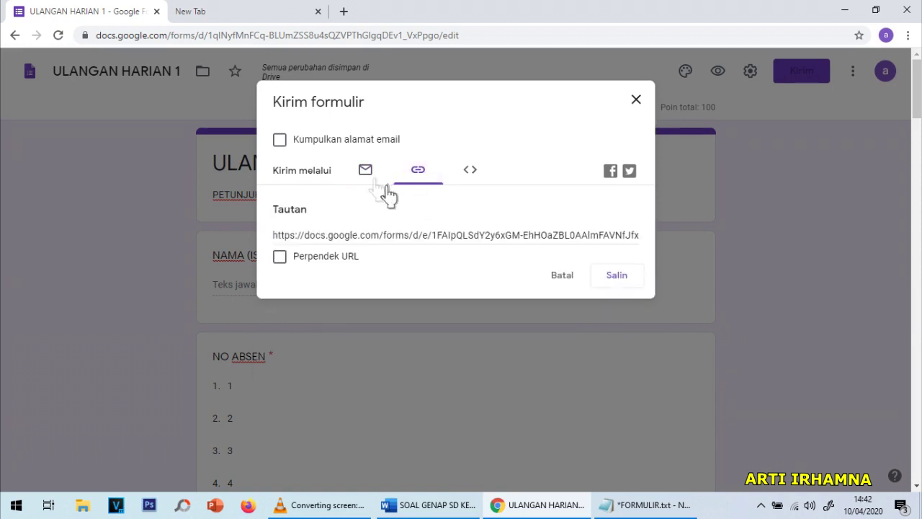
pyautogui.click(382, 187)
pyautogui.click(428, 186)
pyautogui.click(332, 239)
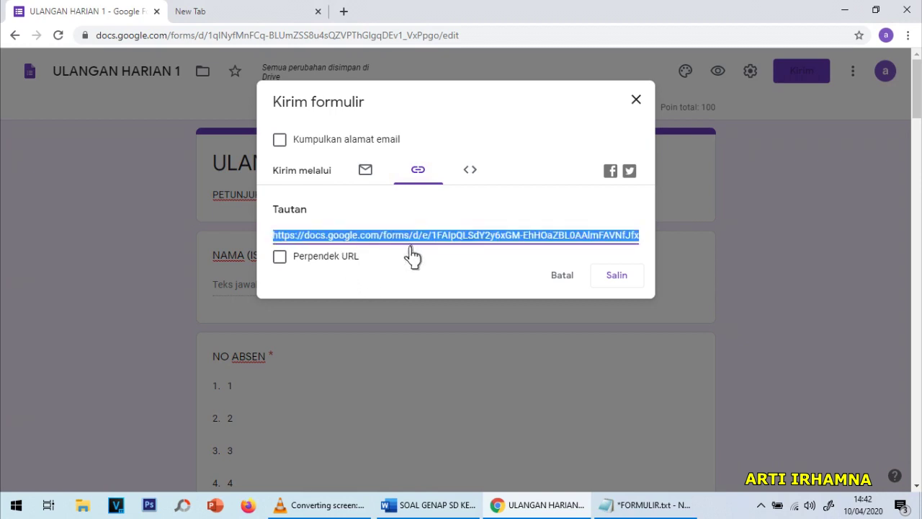
pyautogui.click(324, 258)
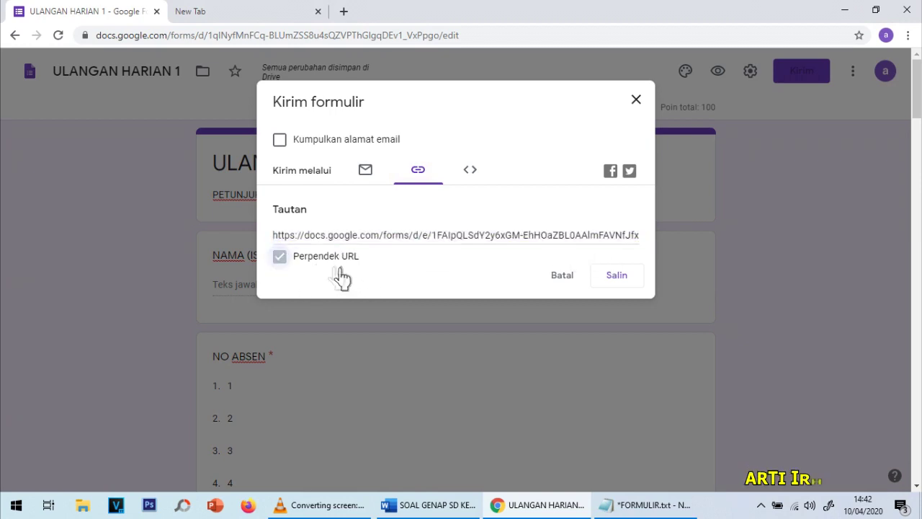
pyautogui.click(401, 285)
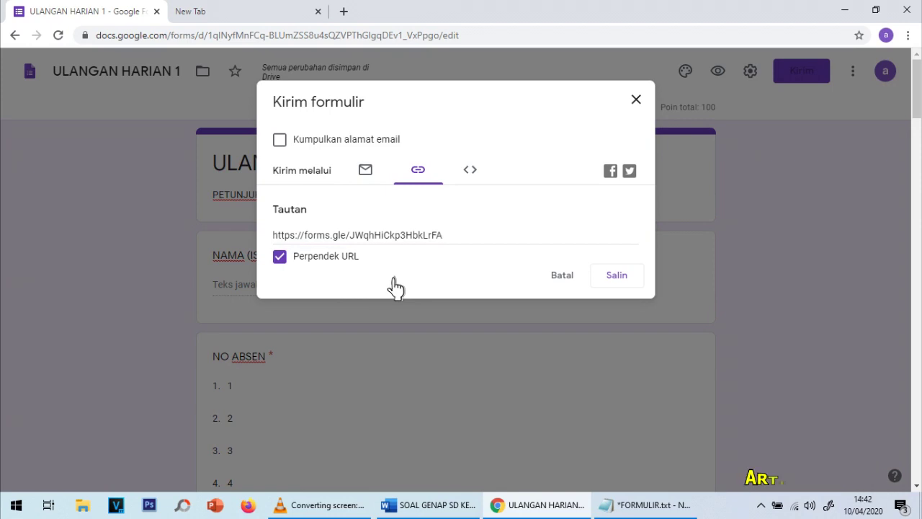
# - Copy the shortened link of the form
pyautogui.click(386, 247)
pyautogui.hotkey('ctrl', 'c')
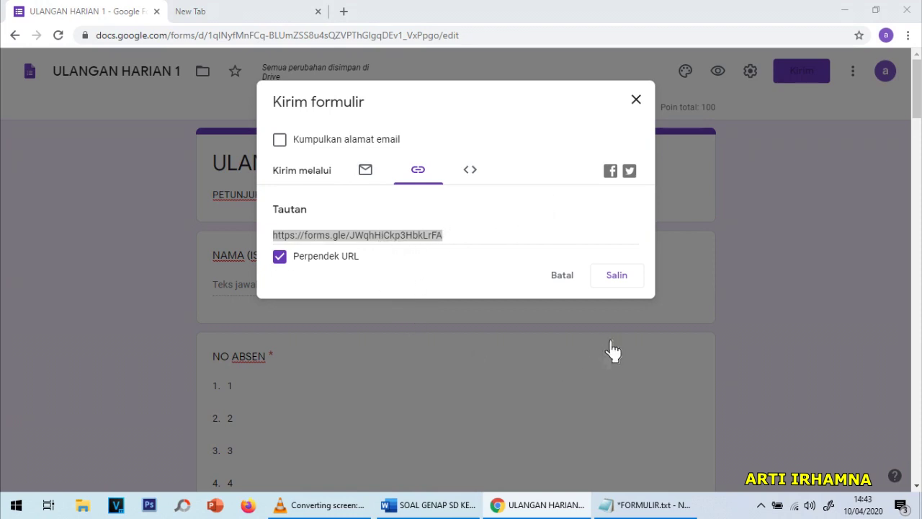
pyautogui.click(623, 291)
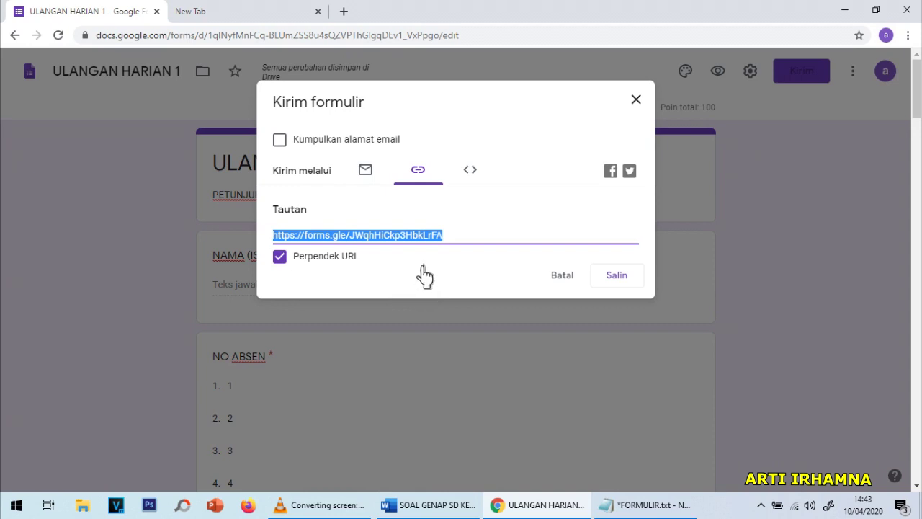
# - Open the copied link in the second browser tab and look through the respondent form down to question 10
pyautogui.click(262, 15)
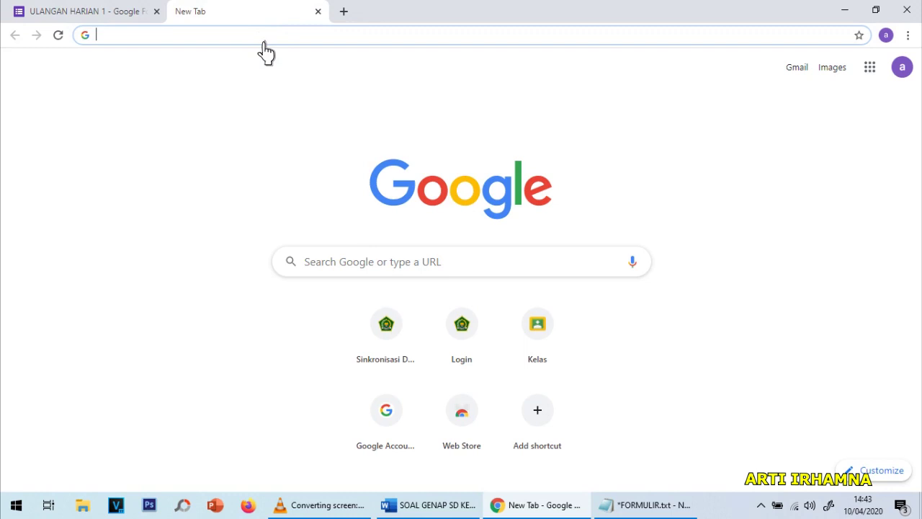
pyautogui.click(77, 13)
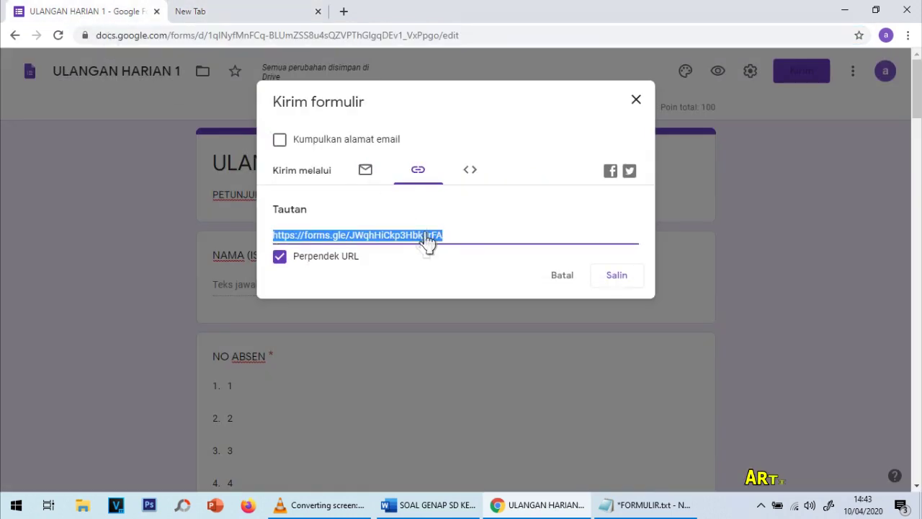
pyautogui.click(232, 16)
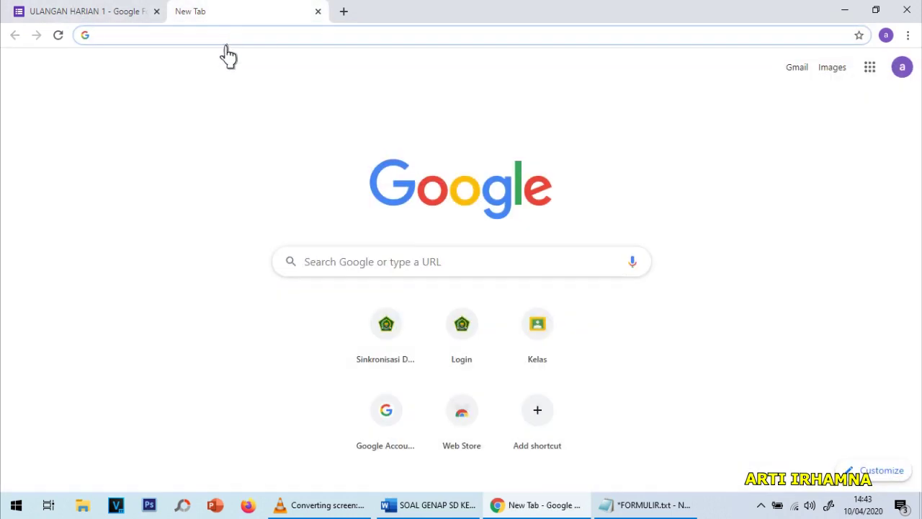
pyautogui.hotkey('ctrl', 'v')
pyautogui.press('Return')
pyautogui.click(223, 41)
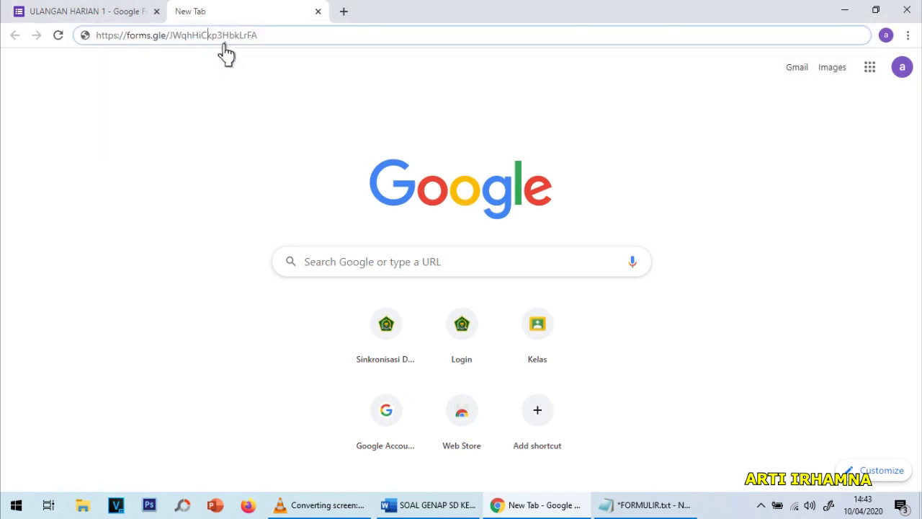
pyautogui.press('Return')
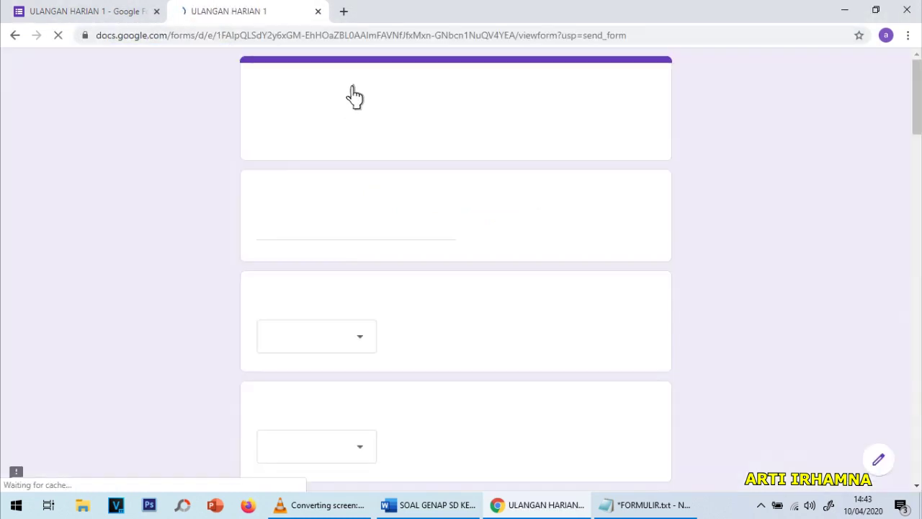
pyautogui.scroll(-4, 638, 149)
pyautogui.scroll(4, 642, 154)
pyautogui.scroll(-6, 838, 200)
pyautogui.scroll(-20, 837, 199)
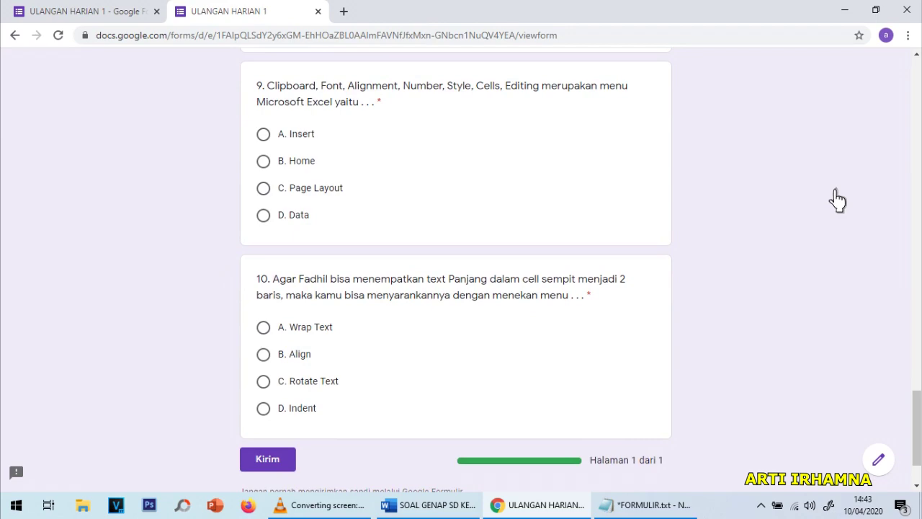
pyautogui.scroll(20, 837, 199)
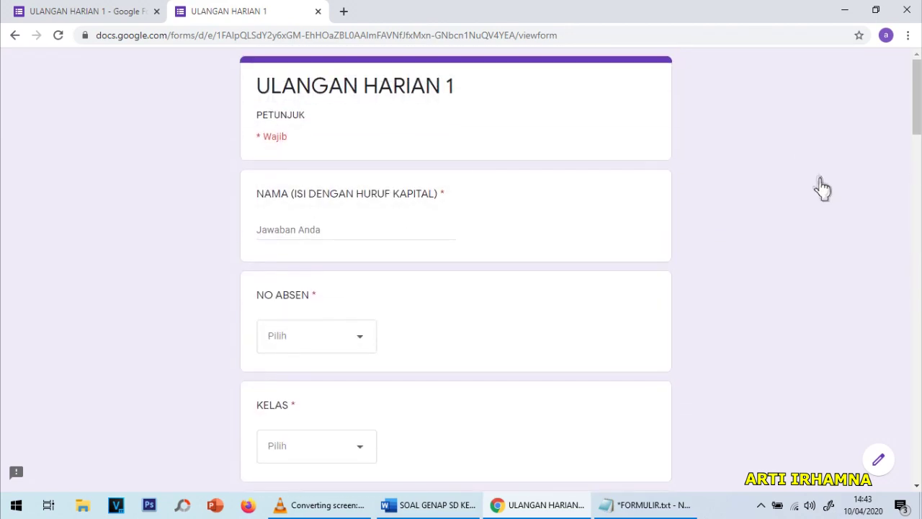
# - Fill in the respondent's name, and choose 1 for NO ABSEN and X MIPA 1 for KELAS
pyautogui.click(331, 238)
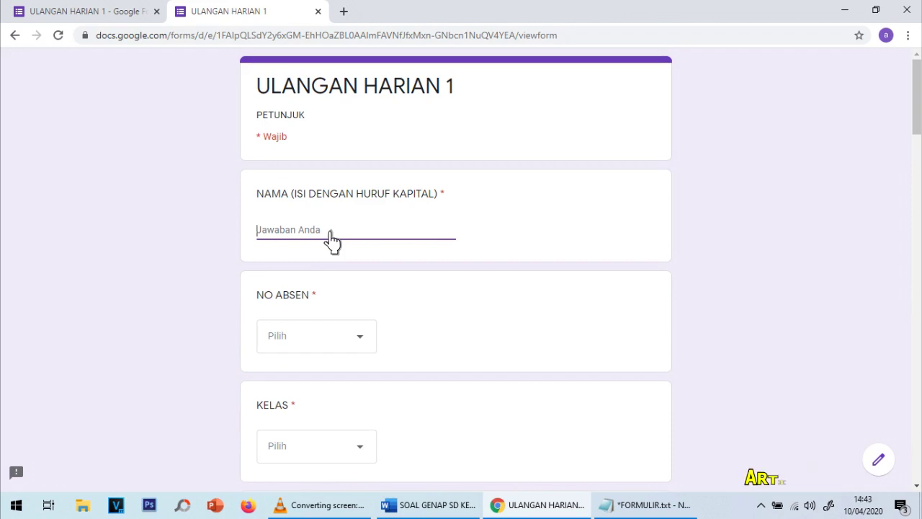
pyautogui.write('IRH')
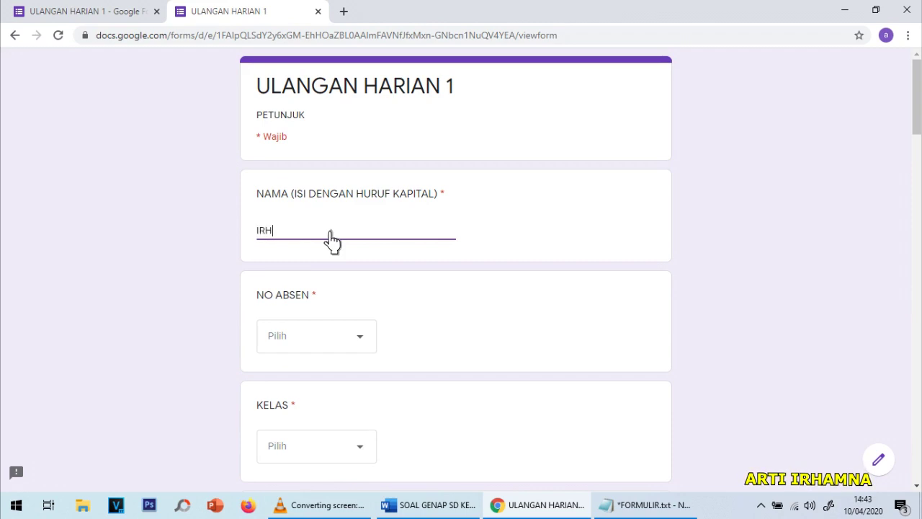
pyautogui.write('AM')
pyautogui.click(329, 345)
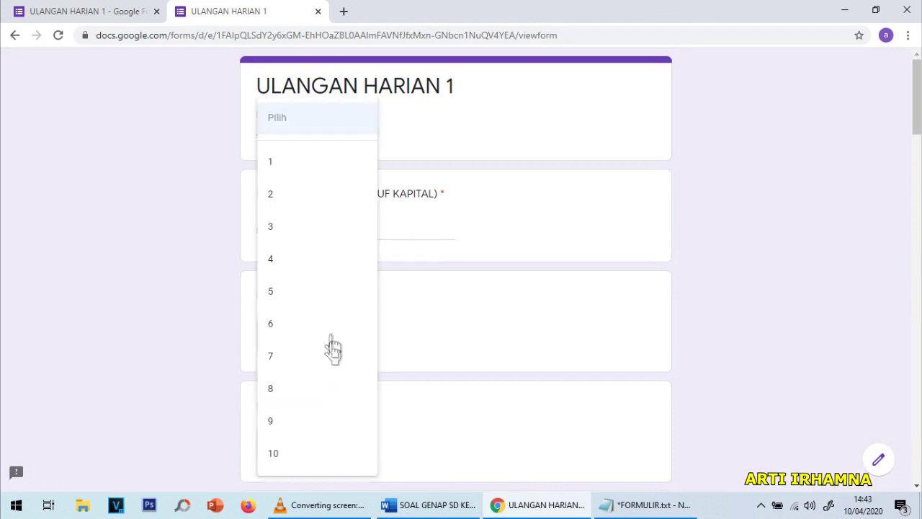
pyautogui.click(345, 167)
pyautogui.scroll(-3, 497, 237)
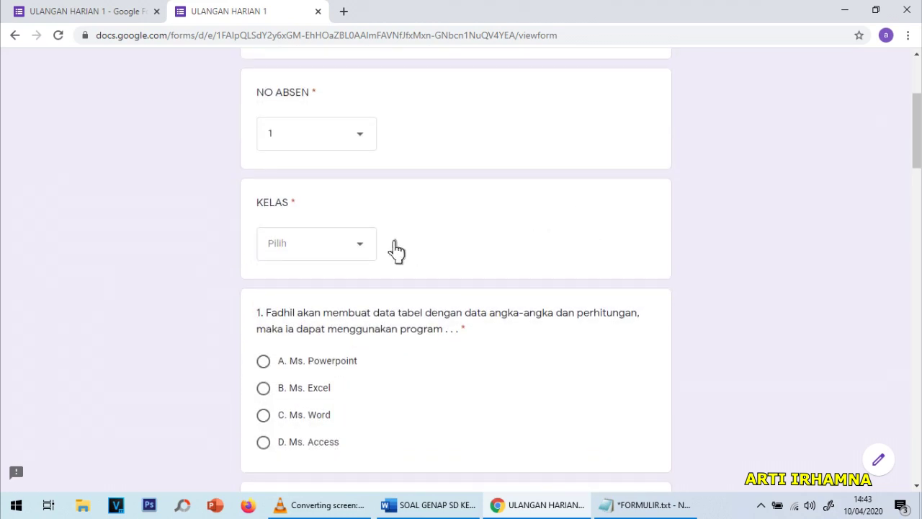
pyautogui.click(357, 261)
pyautogui.click(302, 289)
# - Answer questions 1 to 6, including B. Ms. Excel for question 1, C. Slide for question 4 and B. Style for question 6
pyautogui.scroll(-2, 519, 223)
pyautogui.click(288, 254)
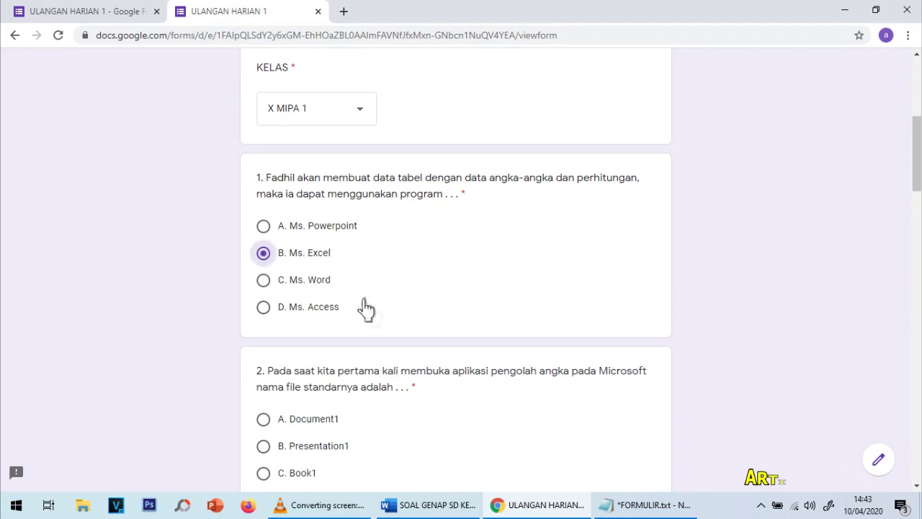
pyautogui.scroll(-2, 351, 326)
pyautogui.click(288, 315)
pyautogui.scroll(-4, 373, 345)
pyautogui.click(283, 265)
pyautogui.scroll(-3, 324, 289)
pyautogui.click(282, 237)
pyautogui.scroll(-2, 325, 310)
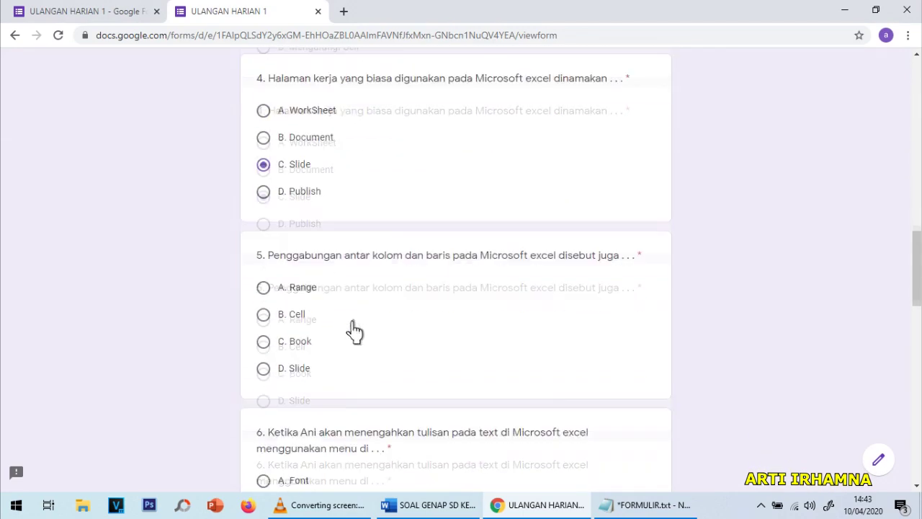
pyautogui.click(281, 238)
pyautogui.click(287, 380)
# - Answer questions 7 to 10 with B. 4, B. Fill dan Color, C. Page Layout and B. Align, and submit the form
pyautogui.scroll(-3, 295, 382)
pyautogui.click(283, 368)
pyautogui.scroll(-3, 338, 368)
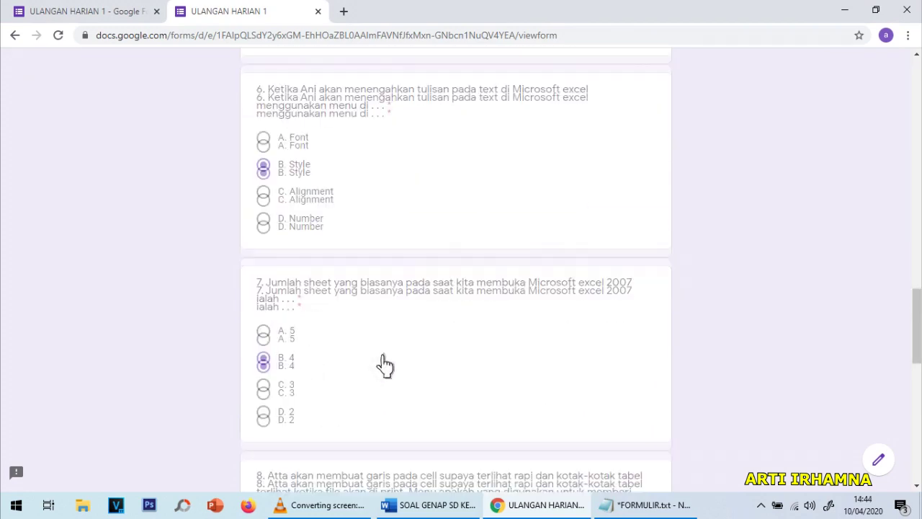
pyautogui.click(295, 376)
pyautogui.scroll(-3, 353, 373)
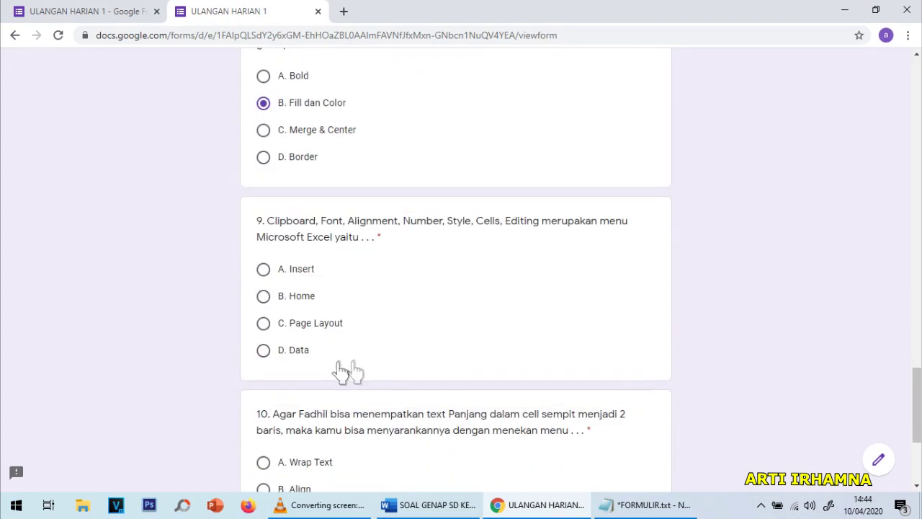
pyautogui.click(283, 326)
pyautogui.scroll(-2, 419, 337)
pyautogui.click(281, 289)
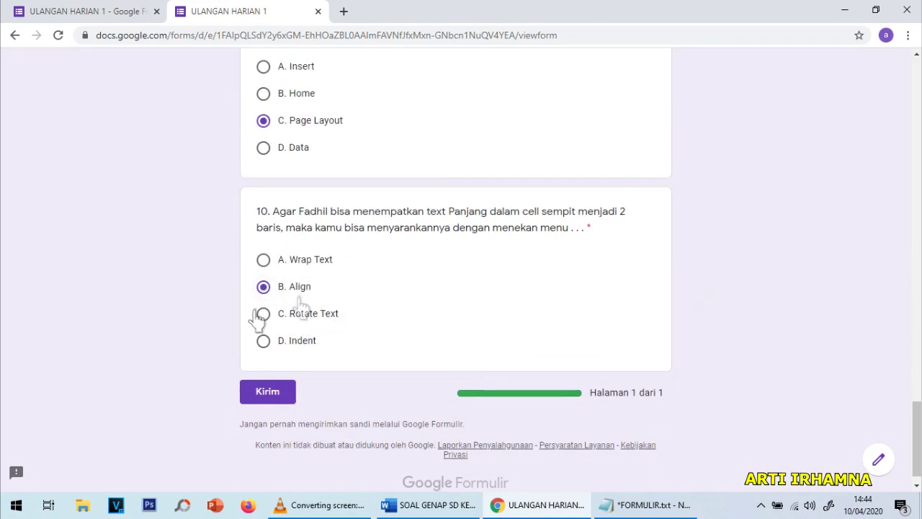
pyautogui.click(278, 394)
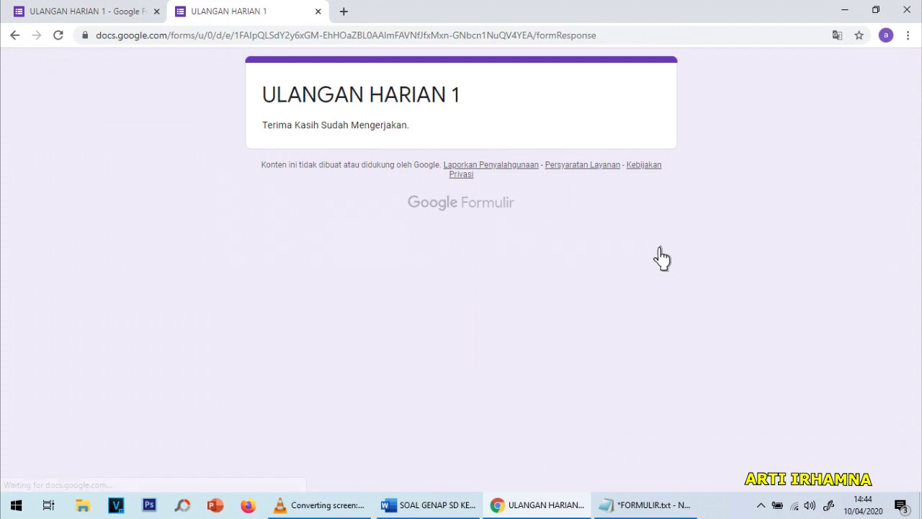